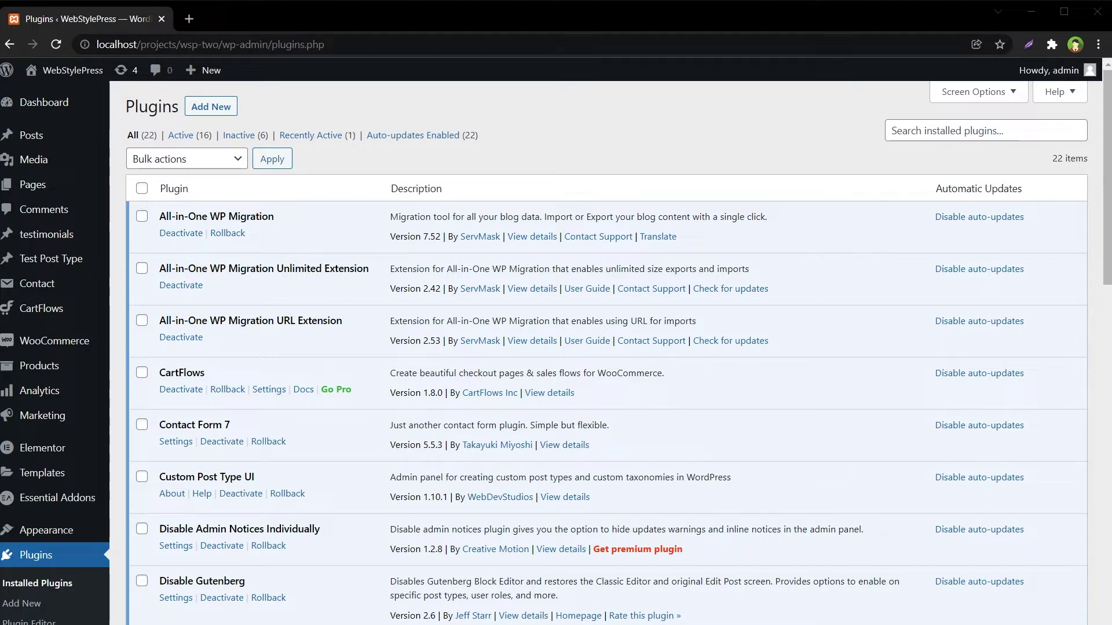
# Step: Add the Permalinks Customizer plugin by YAS Global Team: search for "Permalink Customizer", install it and activate it
pyautogui.click(210, 107)
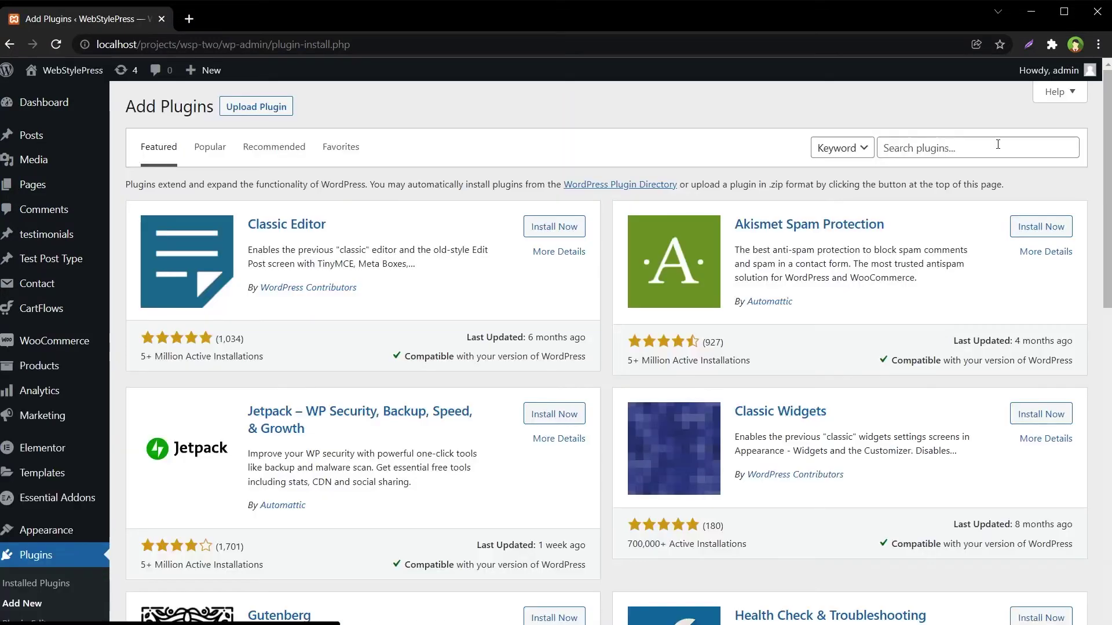
pyautogui.click(999, 146)
pyautogui.write('Permalink Customizer')
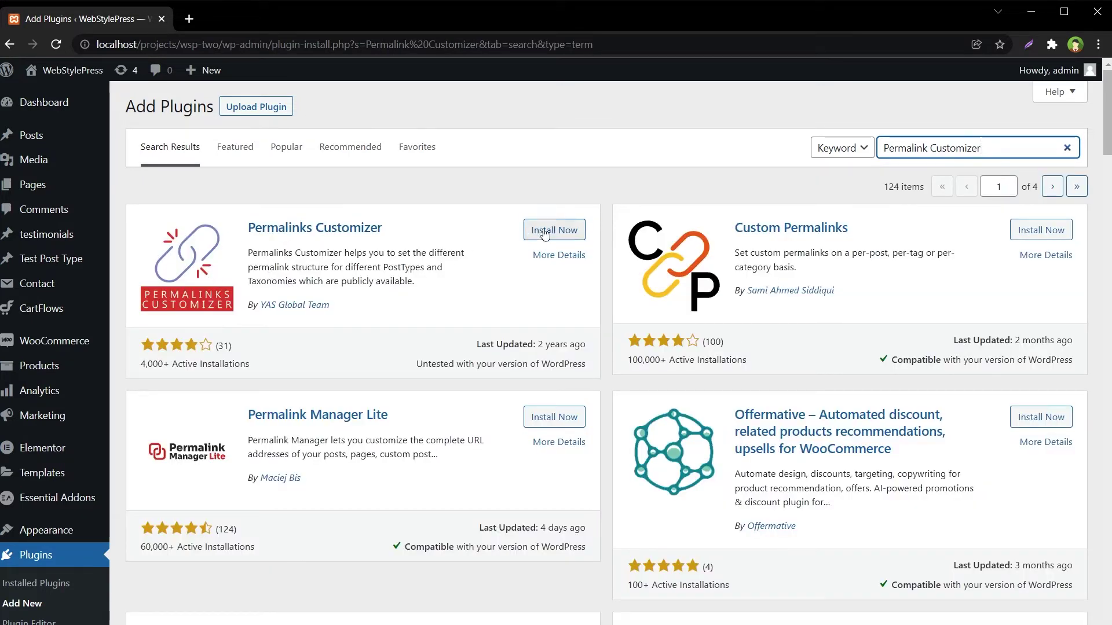
pyautogui.click(544, 232)
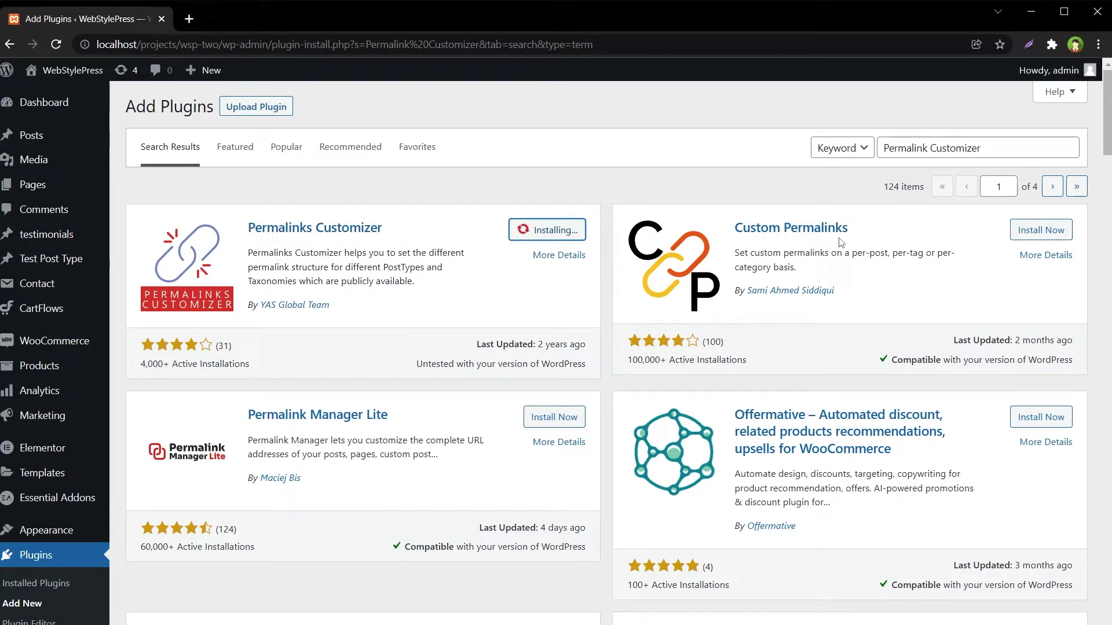
pyautogui.click(559, 231)
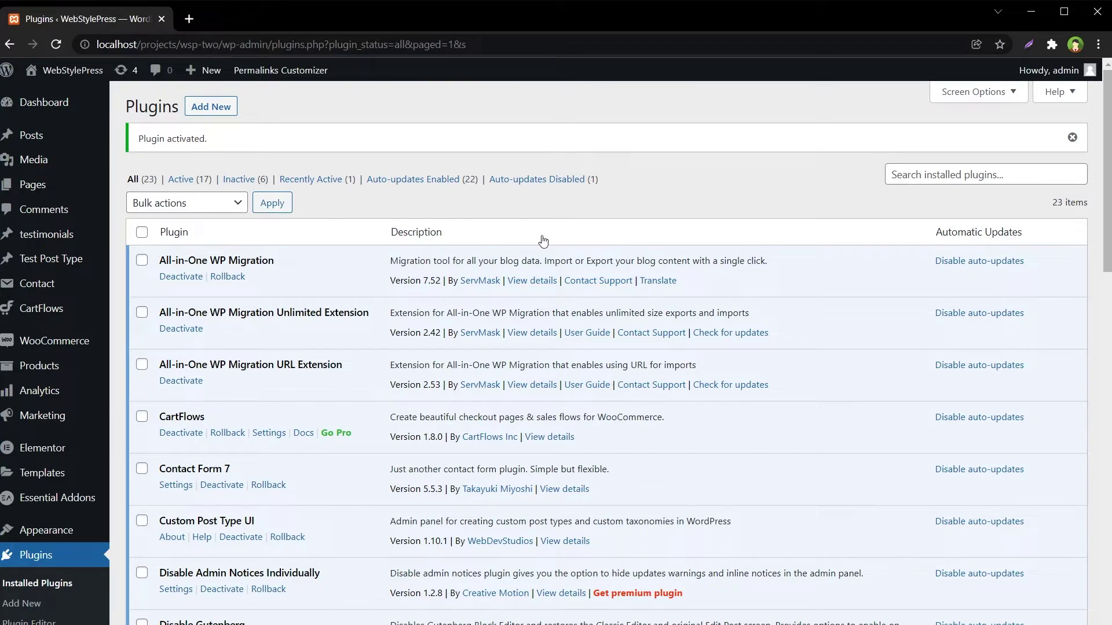
# Step: Find Permalinks Customizer among the installed plugins by searching the page for "Permalink", and open its settings
pyautogui.hotkey('ctrl', 'f')
pyautogui.write('Permalink Customizer')
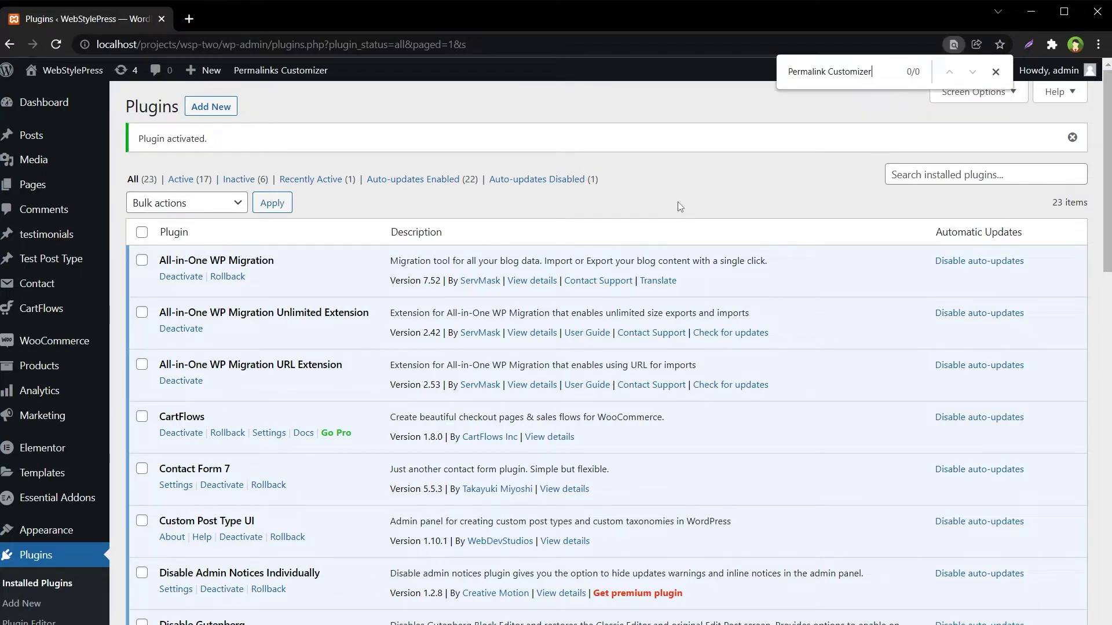
pyautogui.scroll(-10, 637, 267)
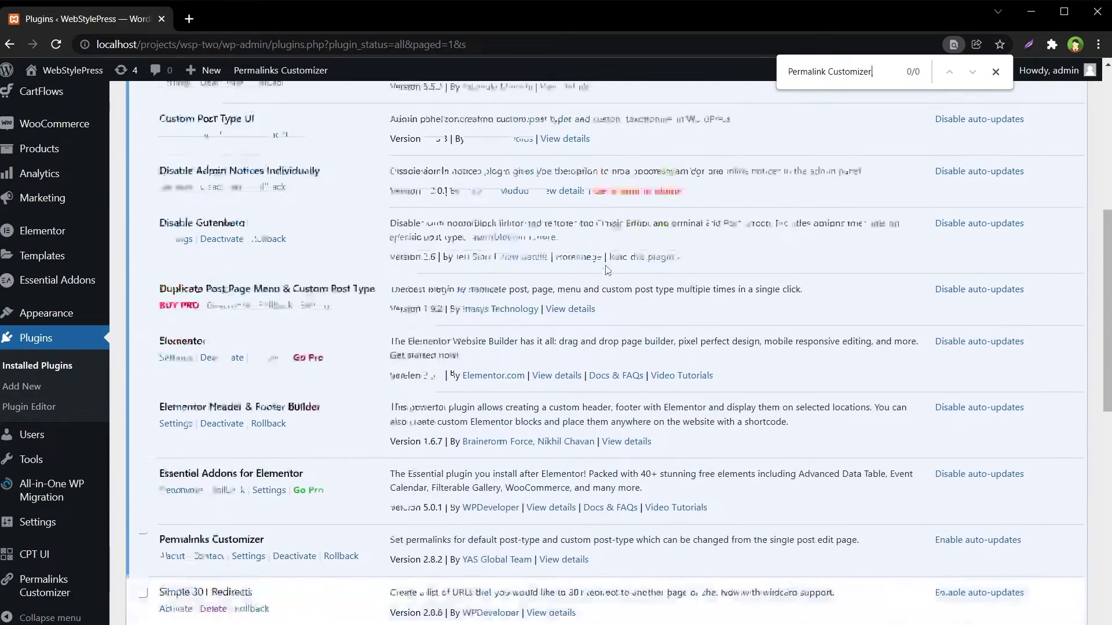
pyautogui.press('BackSpace')
pyautogui.press('BackSpace')
pyautogui.press('BackSpace')
pyautogui.press('BackSpace')
pyautogui.press('BackSpace')
pyautogui.press('BackSpace')
pyautogui.press('BackSpace')
pyautogui.press('BackSpace')
pyautogui.press('BackSpace')
pyautogui.press('BackSpace')
pyautogui.press('BackSpace')
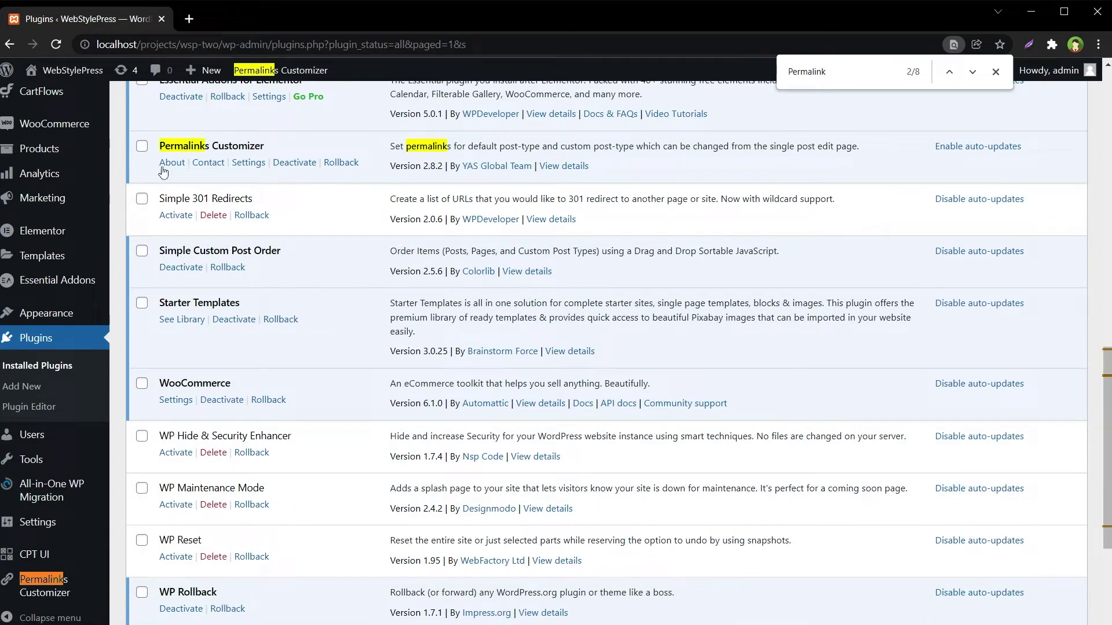
pyautogui.click(248, 168)
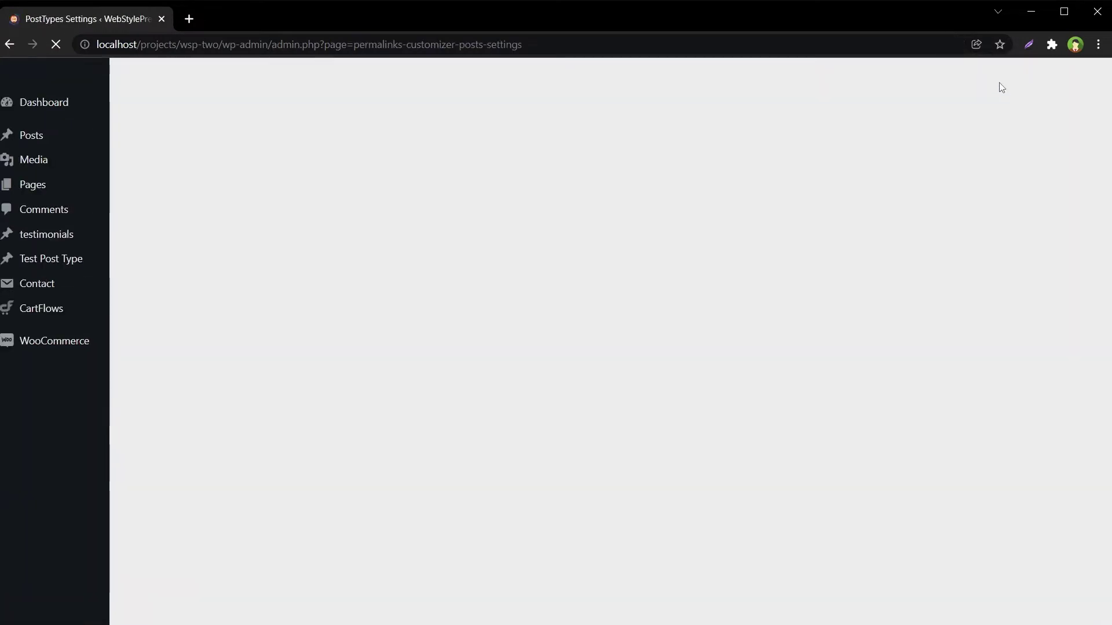
# Step: Review the PostTypes Permalinks Settings fields, and open Taxonomies Settings in a new browser tab to review its fields
pyautogui.moveTo(125, 106); pyautogui.dragTo(350, 116)
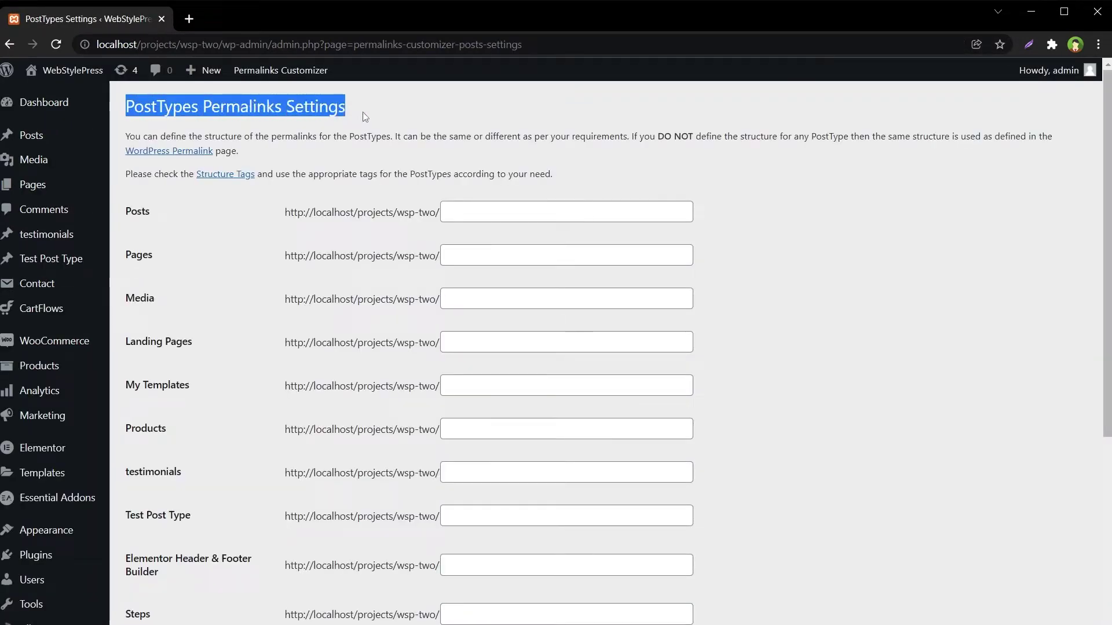
pyautogui.scroll(-5, 511, 337)
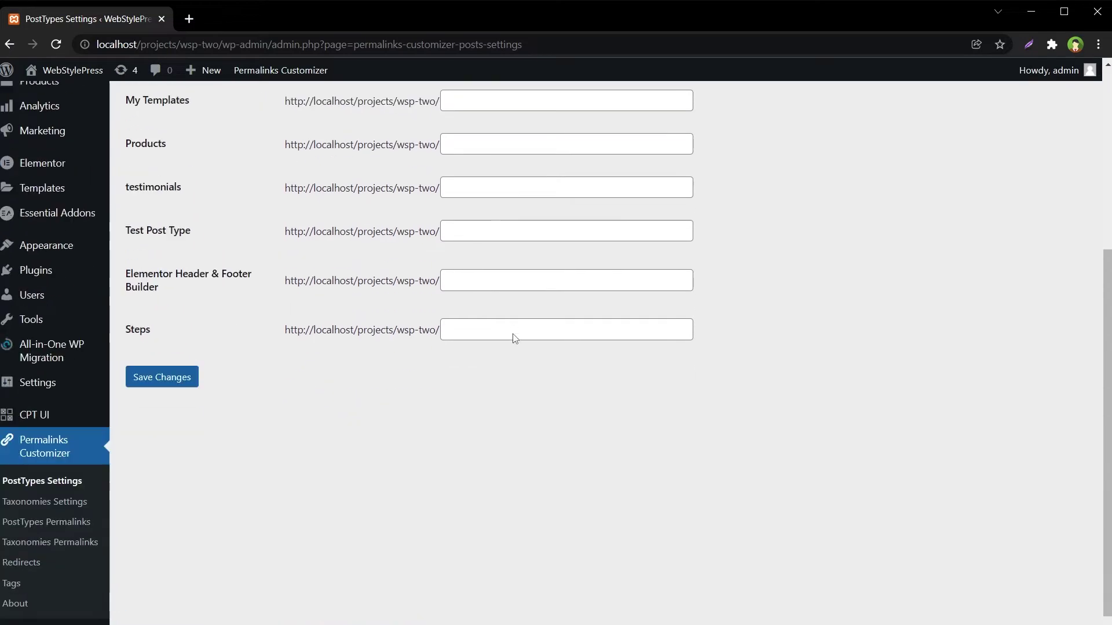
pyautogui.middleClick(46, 489)
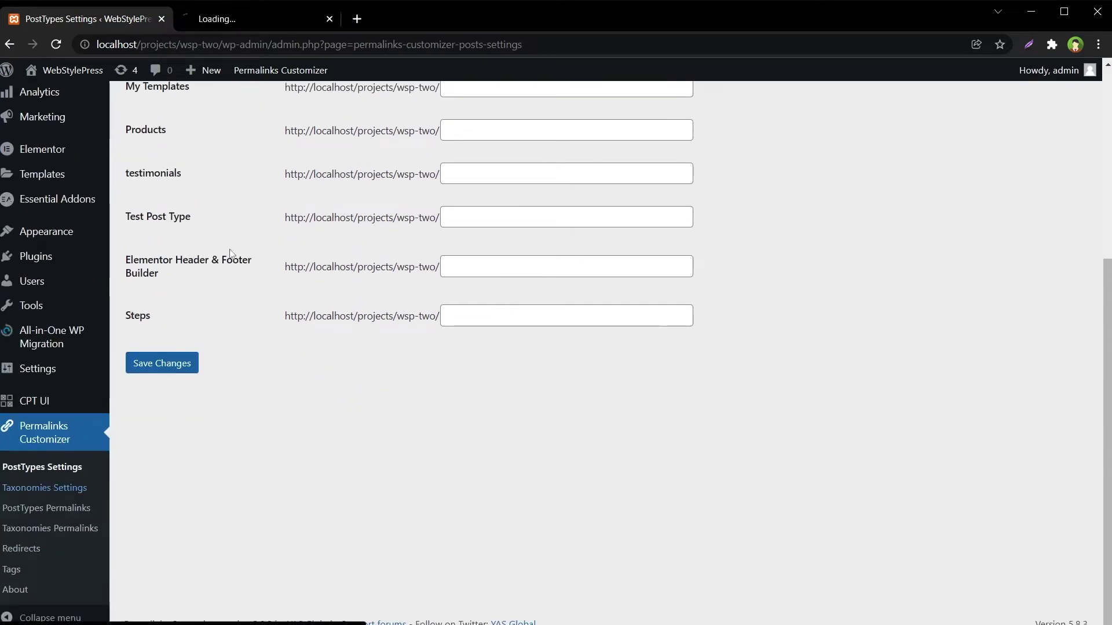
pyautogui.click(266, 28)
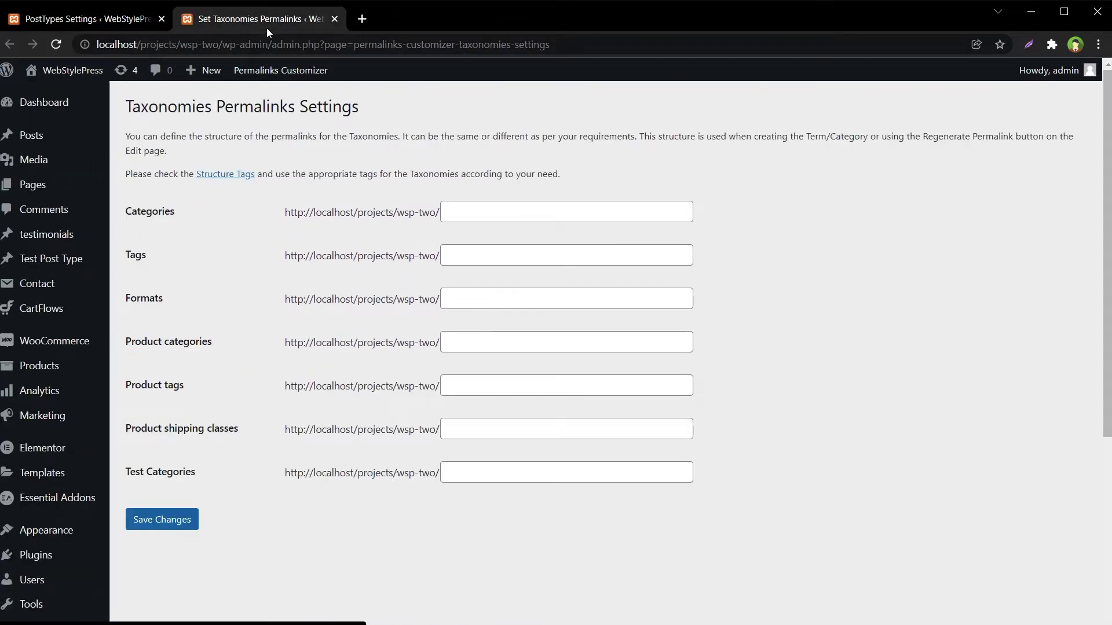
pyautogui.moveTo(372, 108); pyautogui.dragTo(127, 108)
pyautogui.scroll(-5, 300, 344)
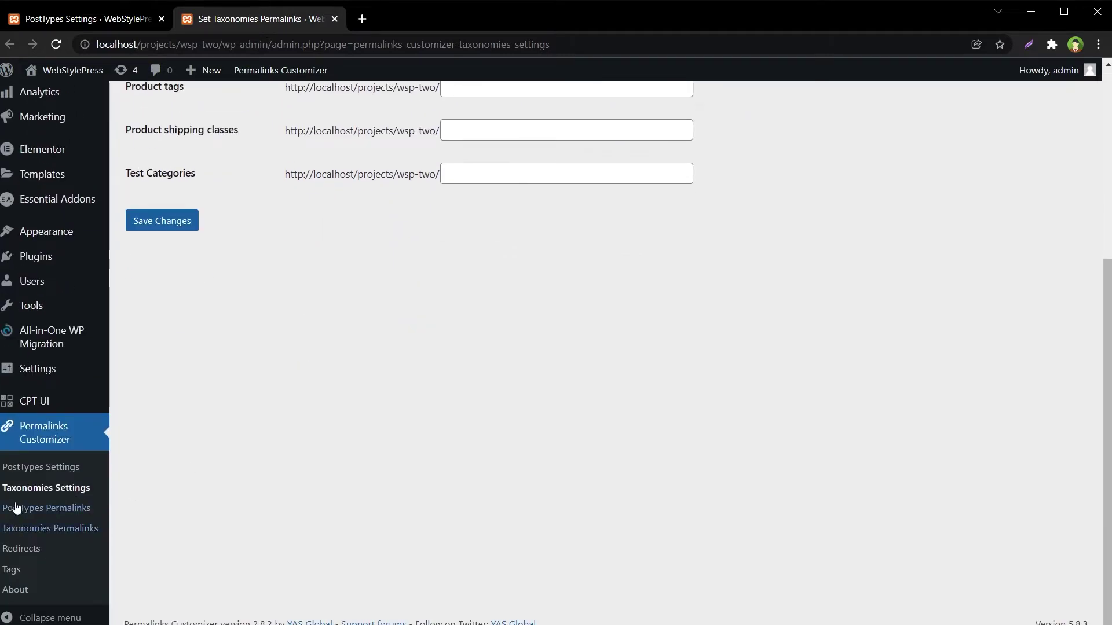
# Step: Open the plugin's PostTypes Permalinks, Taxonomies Permalinks, Redirects and Tags pages, each in its own browser tab
pyautogui.middleClick(60, 509)
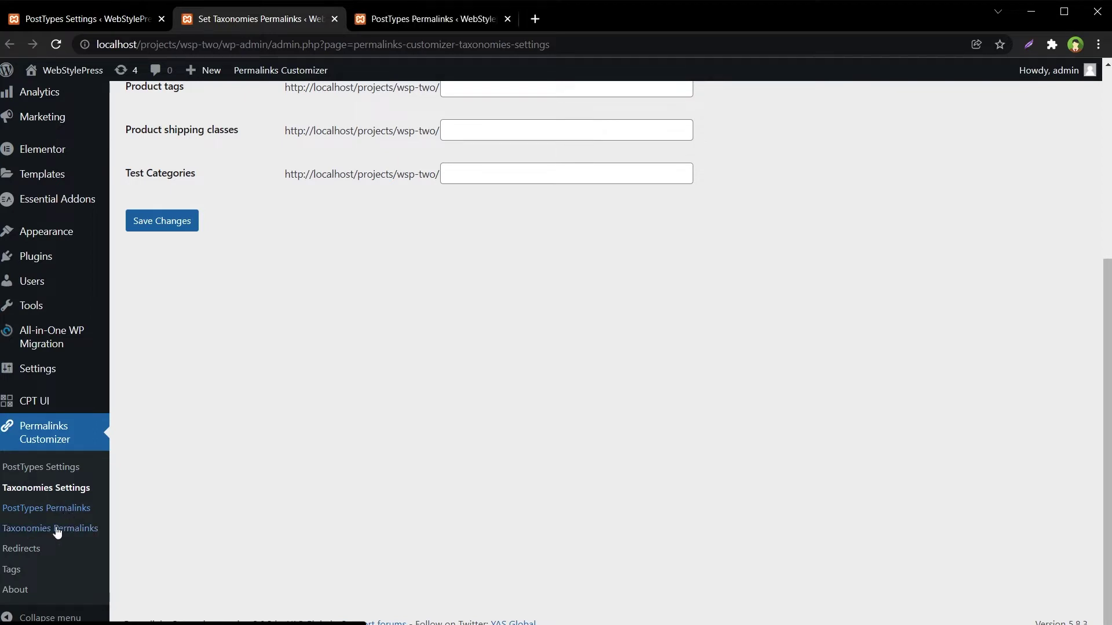
pyautogui.middleClick(57, 532)
pyautogui.middleClick(23, 548)
pyautogui.middleClick(37, 570)
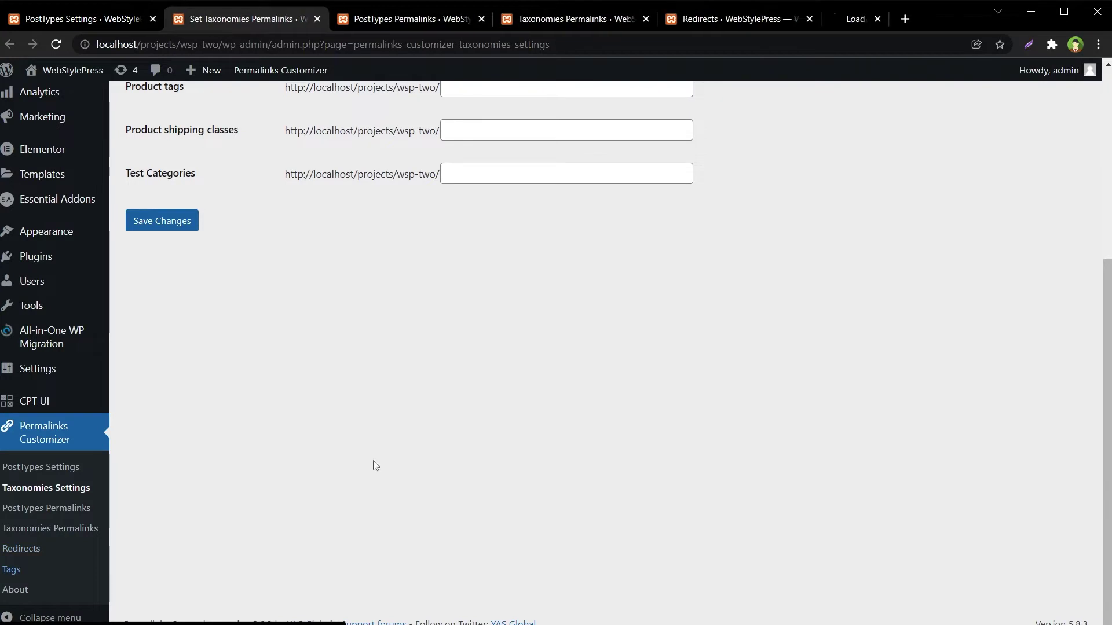
# Step: Look through the opened PostTypes Permalinks, Taxonomy Permalinks and Redirects pages one after another
pyautogui.click(382, 22)
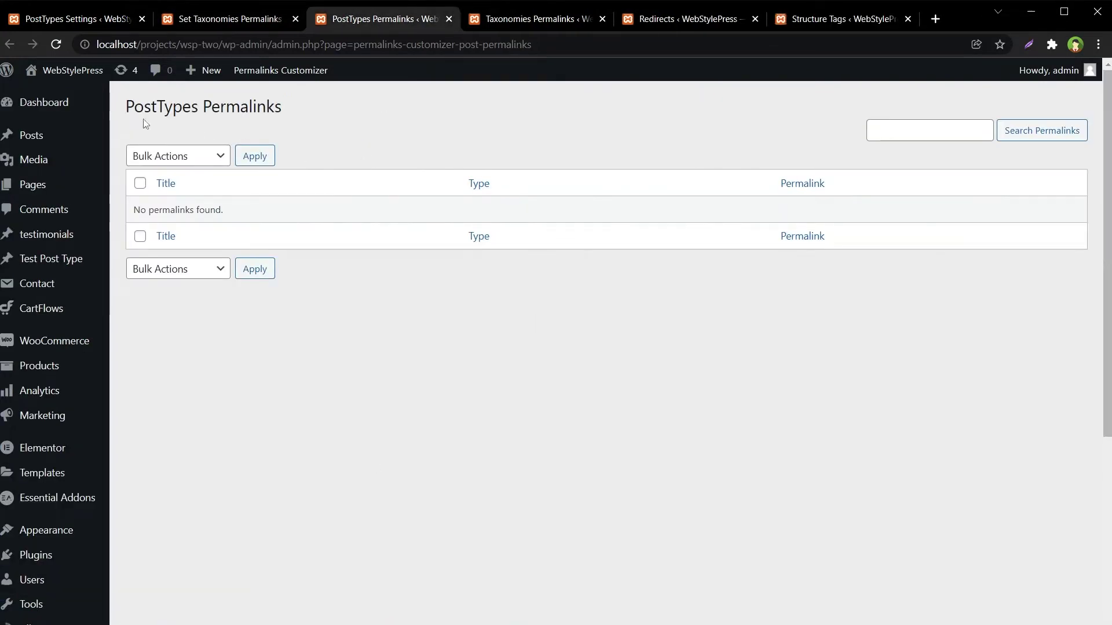
pyautogui.moveTo(120, 102); pyautogui.dragTo(324, 114)
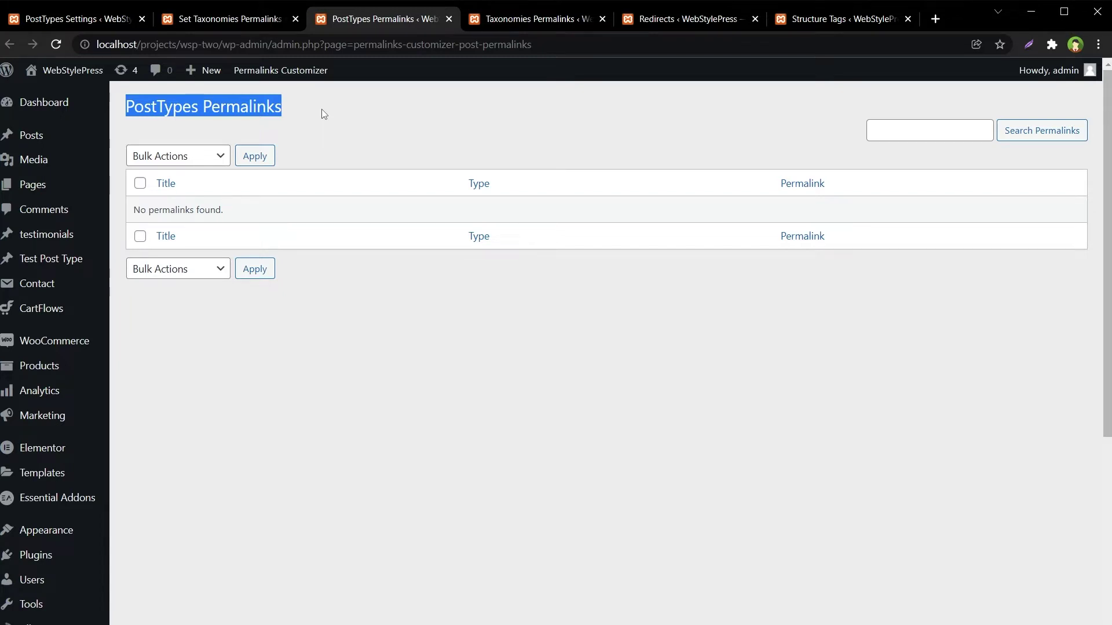
pyautogui.click(506, 19)
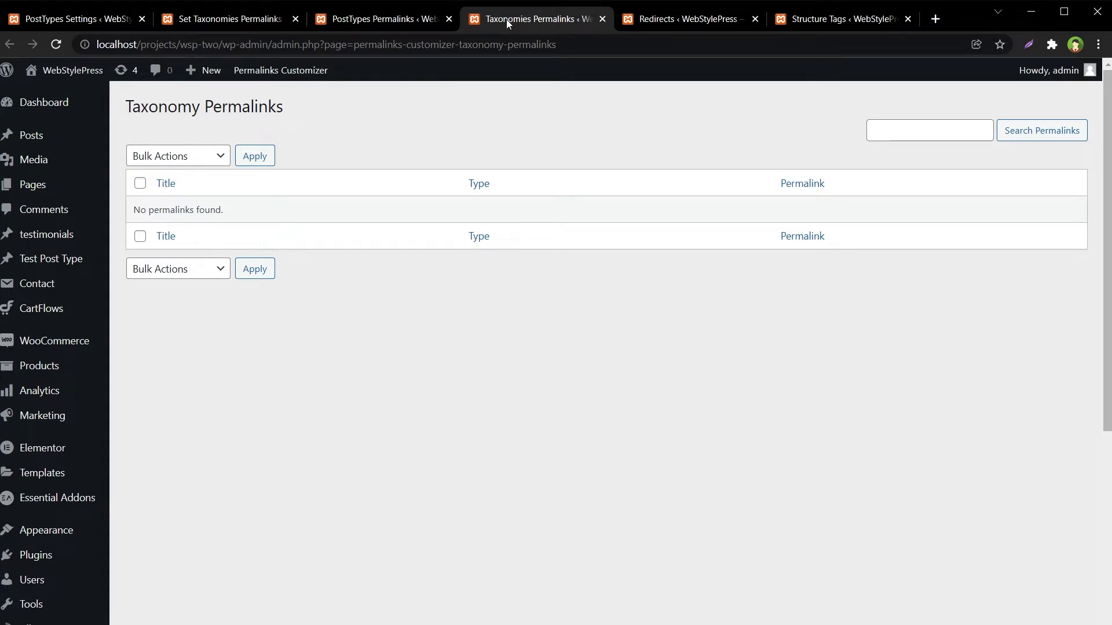
pyautogui.moveTo(290, 109); pyautogui.dragTo(125, 110)
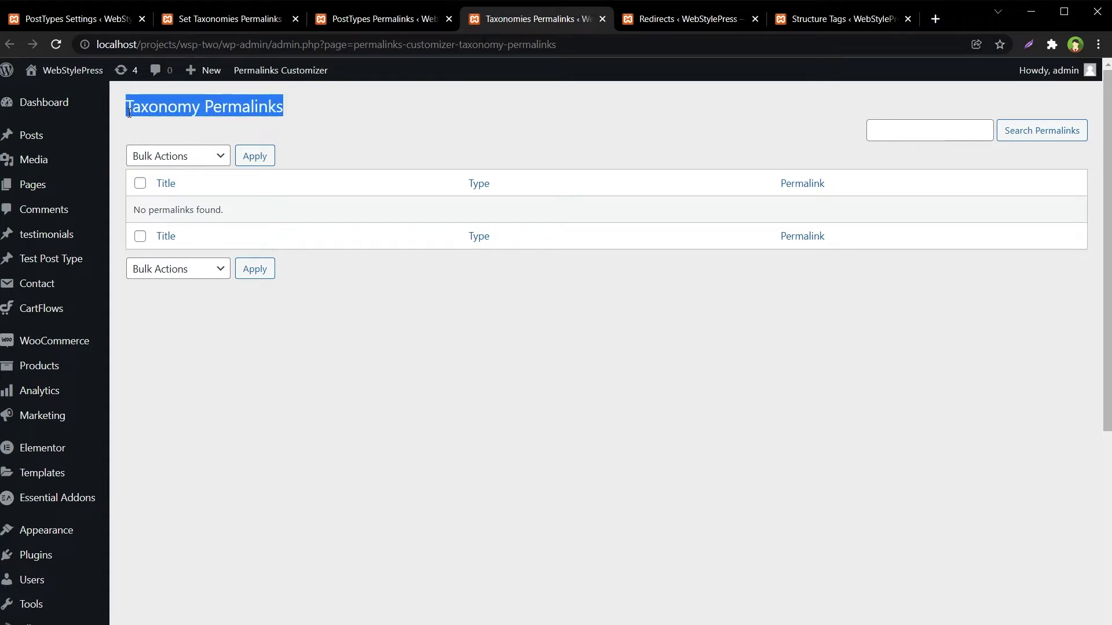
pyautogui.click(405, 113)
pyautogui.click(703, 23)
pyautogui.moveTo(207, 114); pyautogui.dragTo(122, 113)
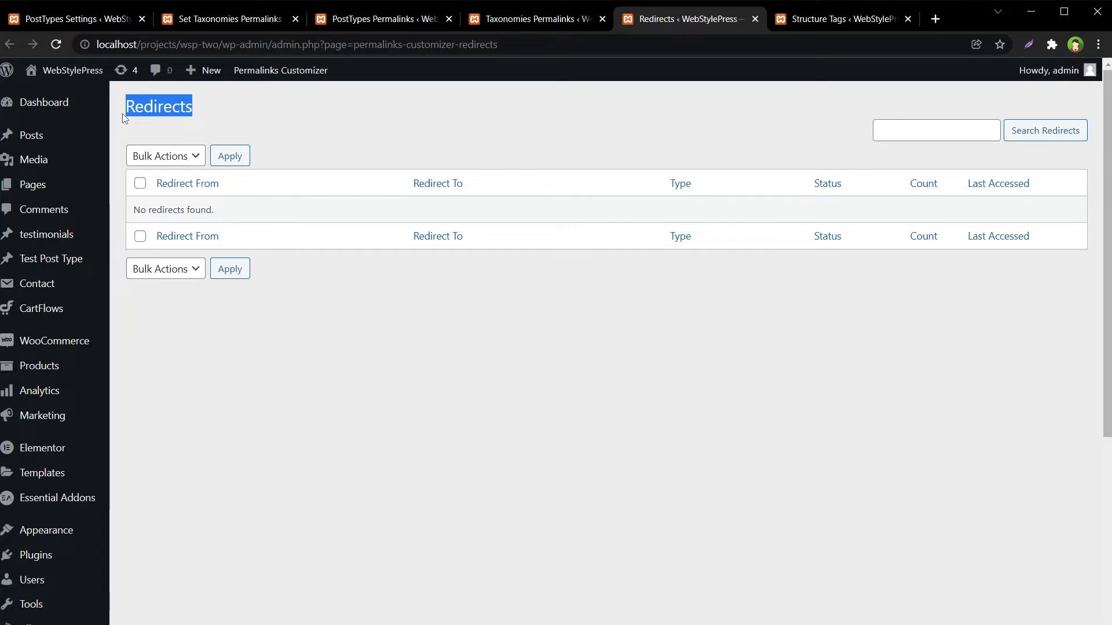
# Step: Examine the supported structure tags for post types and taxonomies, including %postname%, %slug% and the custom post type tags
pyautogui.click(834, 20)
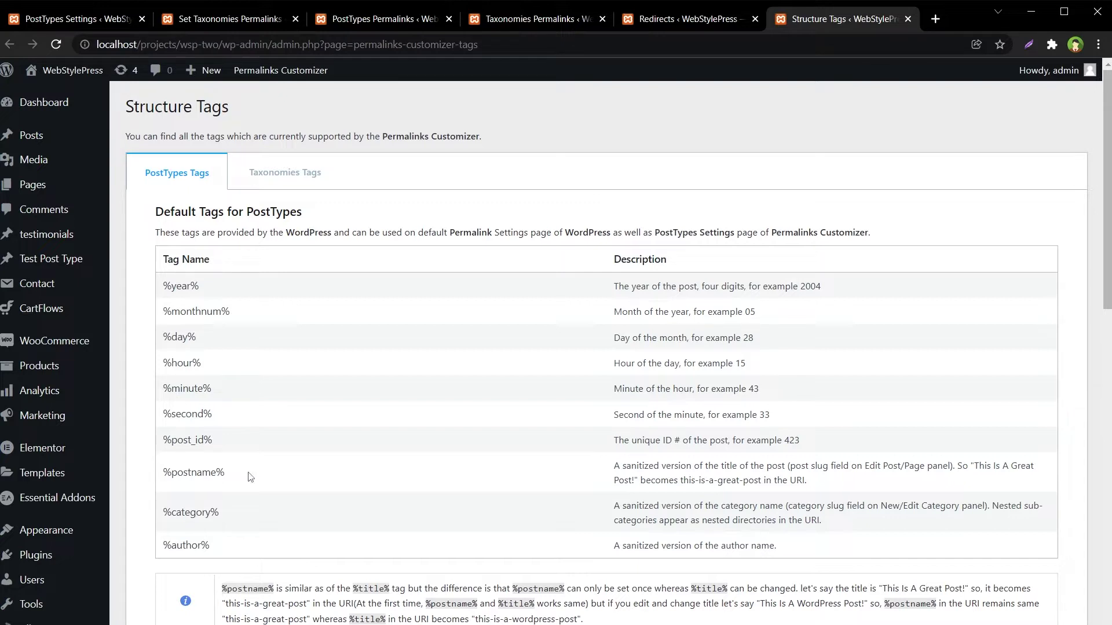
pyautogui.moveTo(244, 476); pyautogui.dragTo(160, 476)
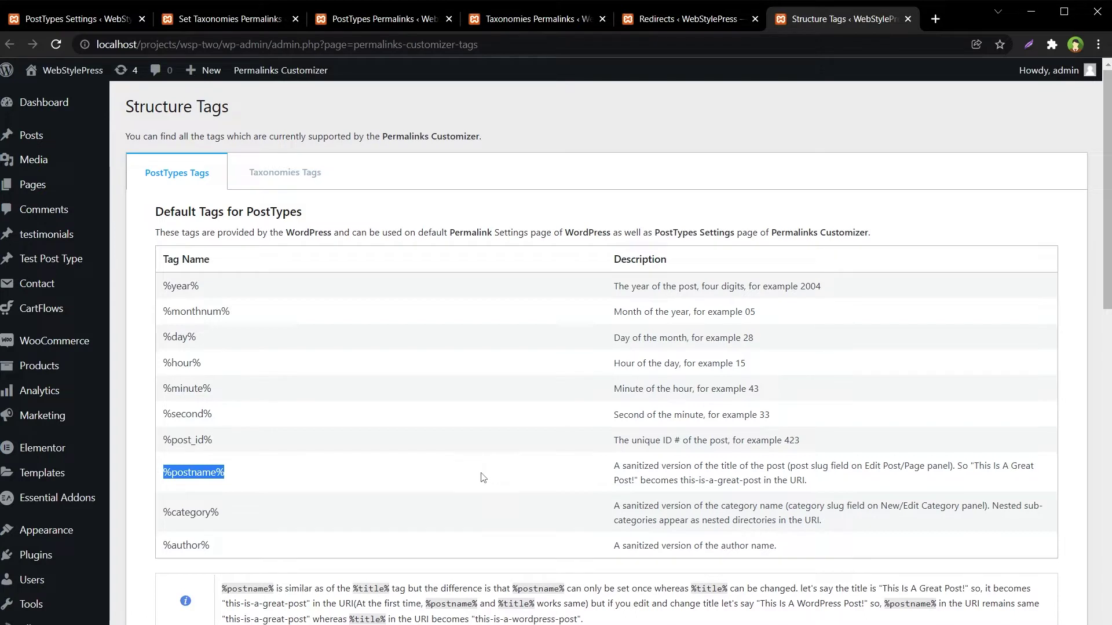
pyautogui.click(299, 173)
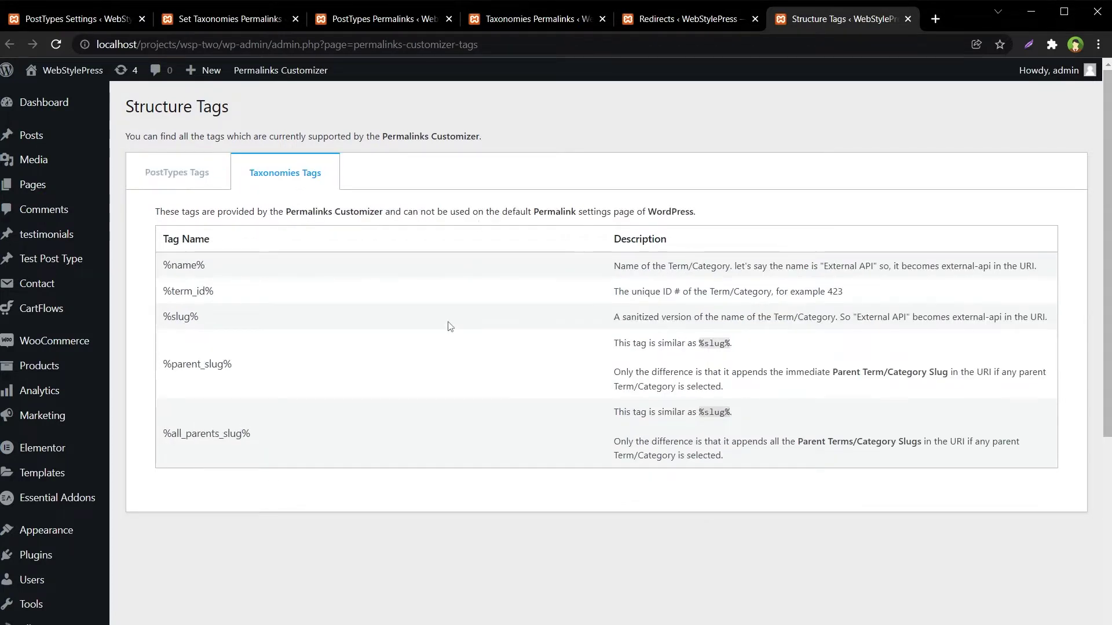
pyautogui.moveTo(203, 318); pyautogui.dragTo(163, 321)
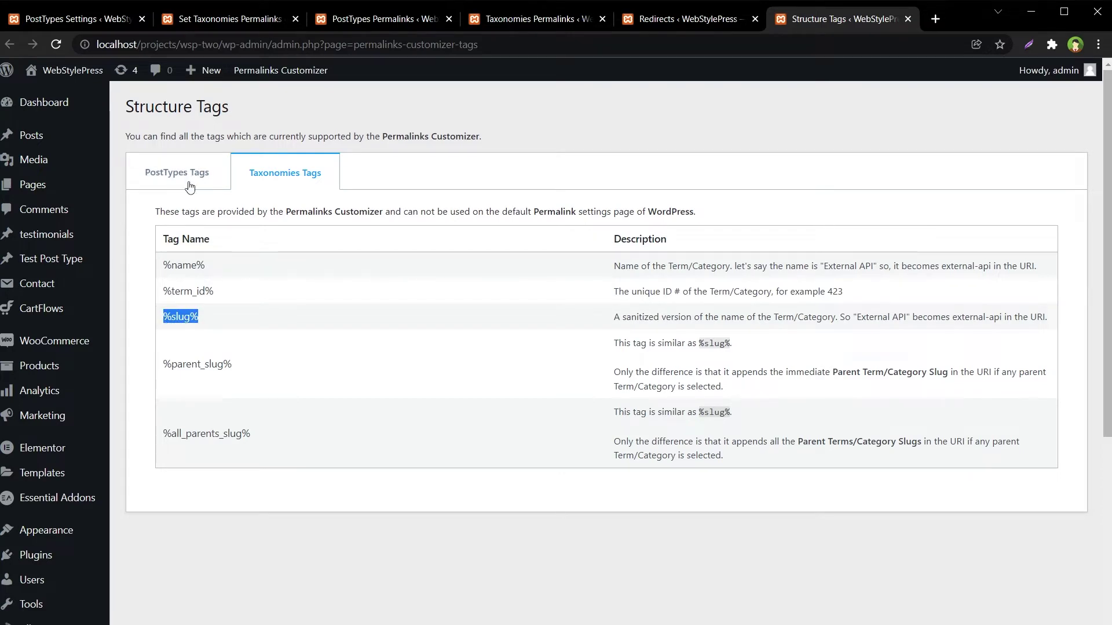
pyautogui.moveTo(264, 440); pyautogui.dragTo(163, 265)
pyautogui.click(163, 265)
pyautogui.click(176, 172)
pyautogui.scroll(-1, 403, 331)
pyautogui.moveTo(239, 467); pyautogui.dragTo(201, 214)
pyautogui.click(201, 214)
pyautogui.scroll(-15, 520, 365)
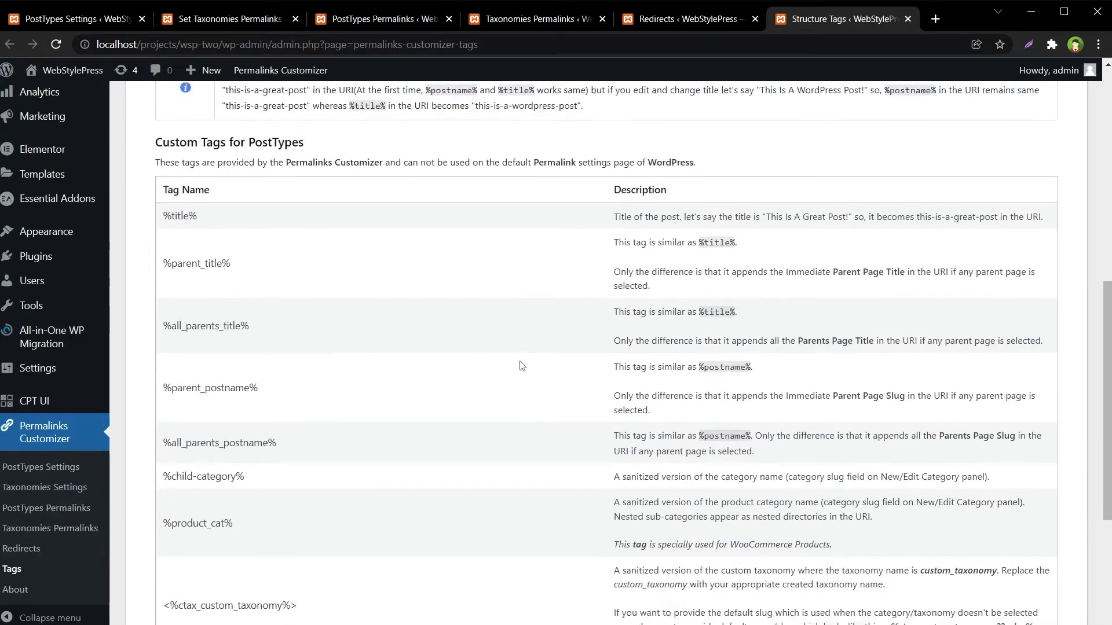
pyautogui.scroll(13, 521, 365)
pyautogui.scroll(10, 522, 365)
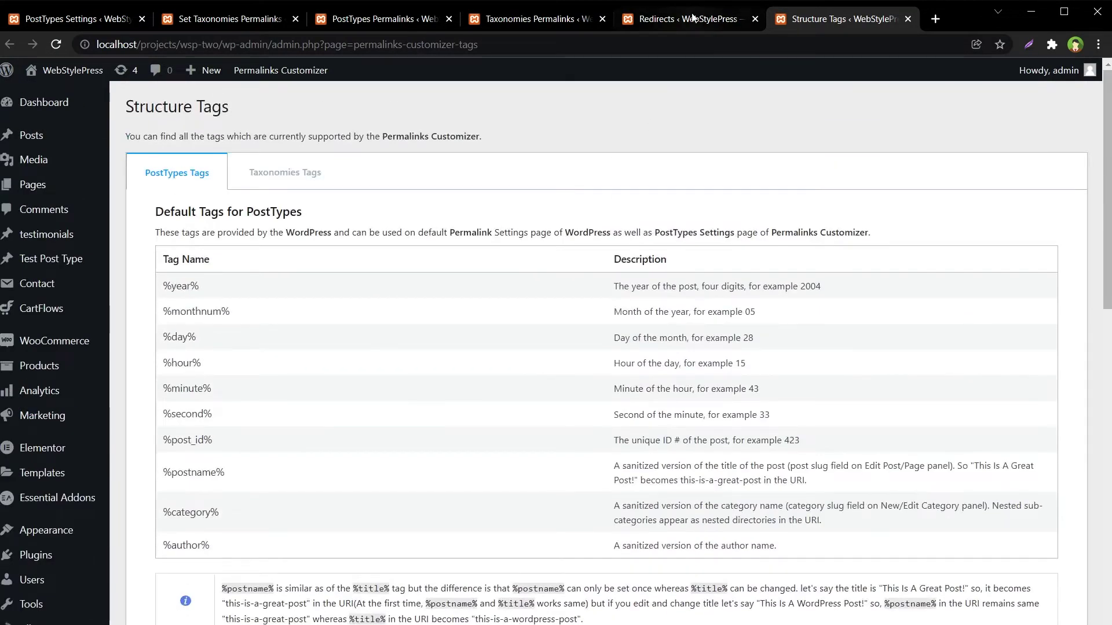
# Step: Return to the Taxonomies Permalinks Settings page and review its permalink structure fields from the Categories field onward
pyautogui.click(536, 18)
pyautogui.click(400, 23)
pyautogui.hotkey('ctrl', 'shift', 'Tab')
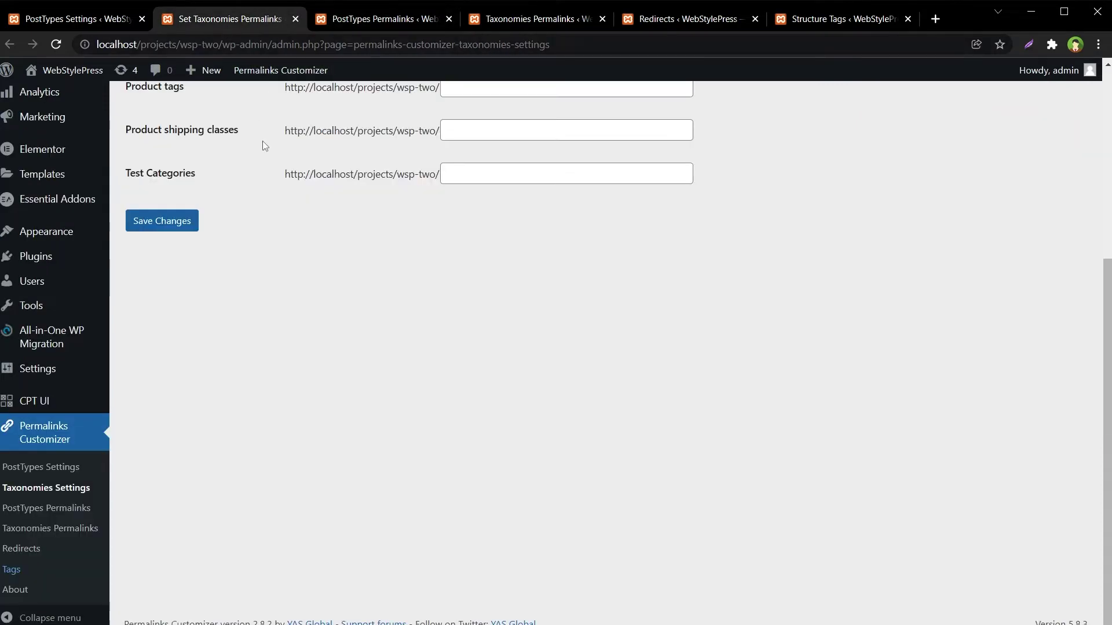
pyautogui.click(519, 133)
pyautogui.scroll(5, 579, 406)
pyautogui.click(521, 211)
pyautogui.moveTo(126, 106); pyautogui.dragTo(344, 109)
pyautogui.click(427, 114)
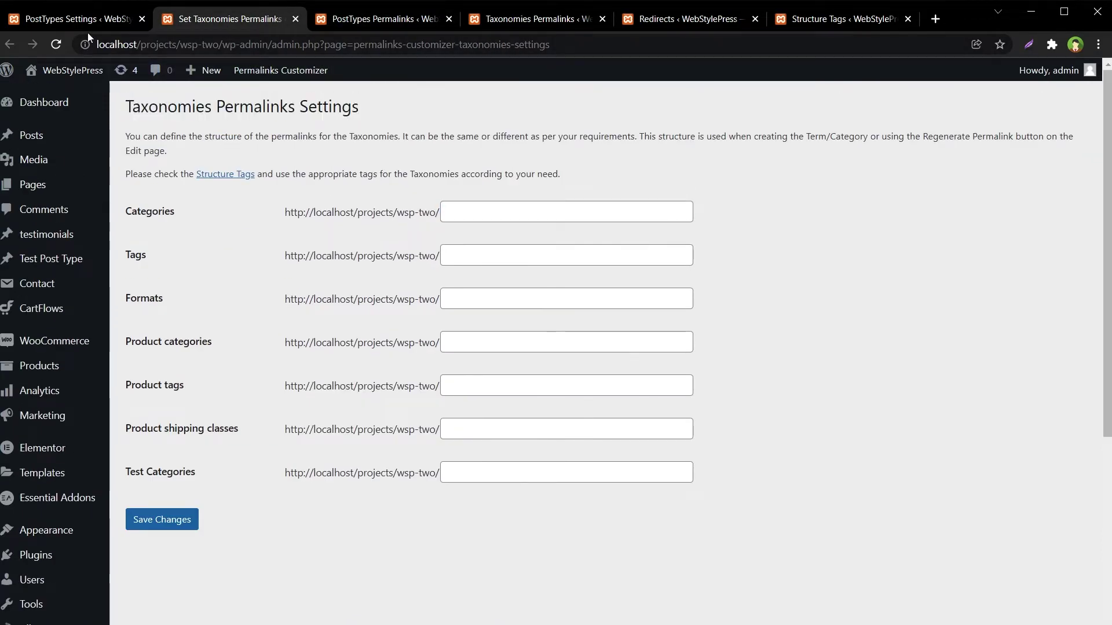
# Step: Return to the PostTypes Permalinks Settings page and review its heading and permalink structure fields
pyautogui.click(81, 18)
pyautogui.scroll(5, 734, 264)
pyautogui.click(735, 261)
pyautogui.moveTo(125, 106); pyautogui.dragTo(442, 125)
pyautogui.click(442, 125)
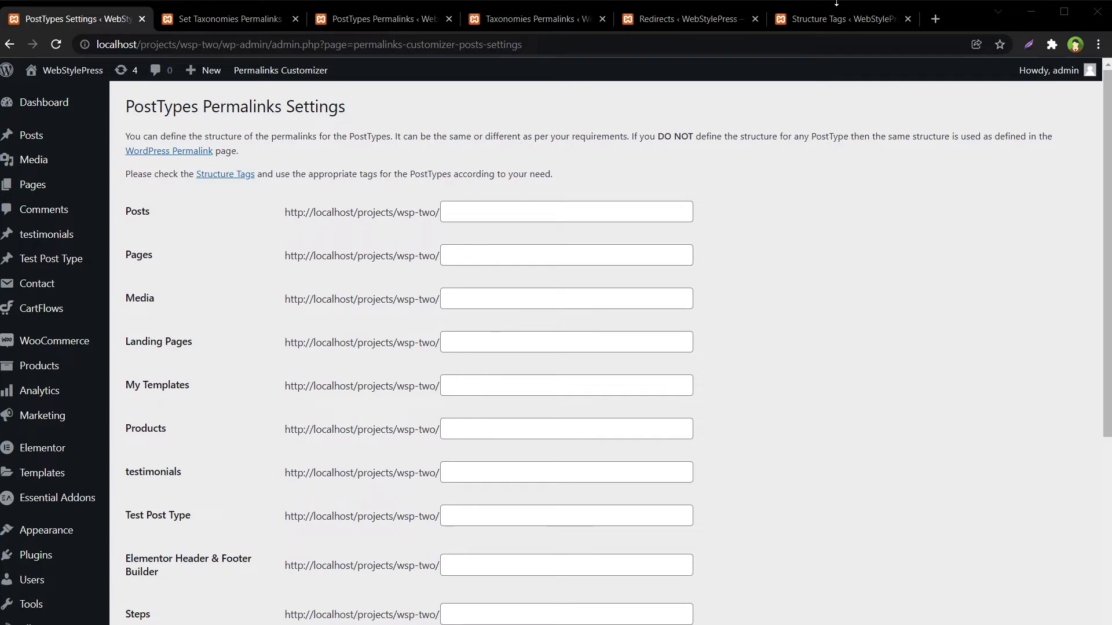
# Step: Revisit the Structure Tags page, and open the live site in a new browser tab to inspect the Contact page's URL
pyautogui.click(840, 22)
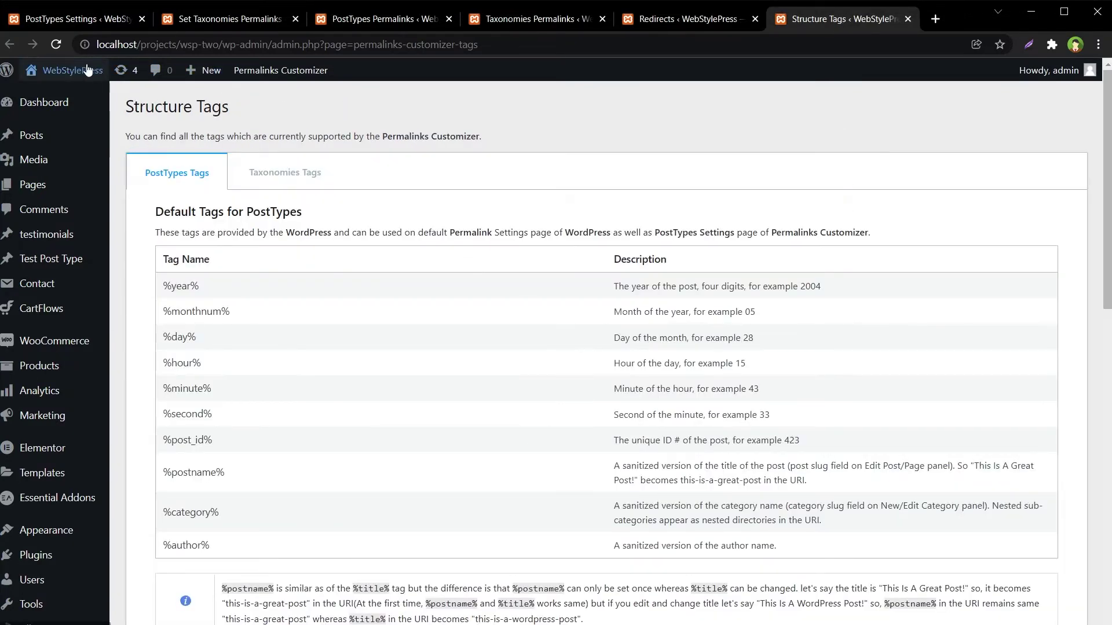
pyautogui.moveTo(64, 72)
pyautogui.middleClick(58, 92)
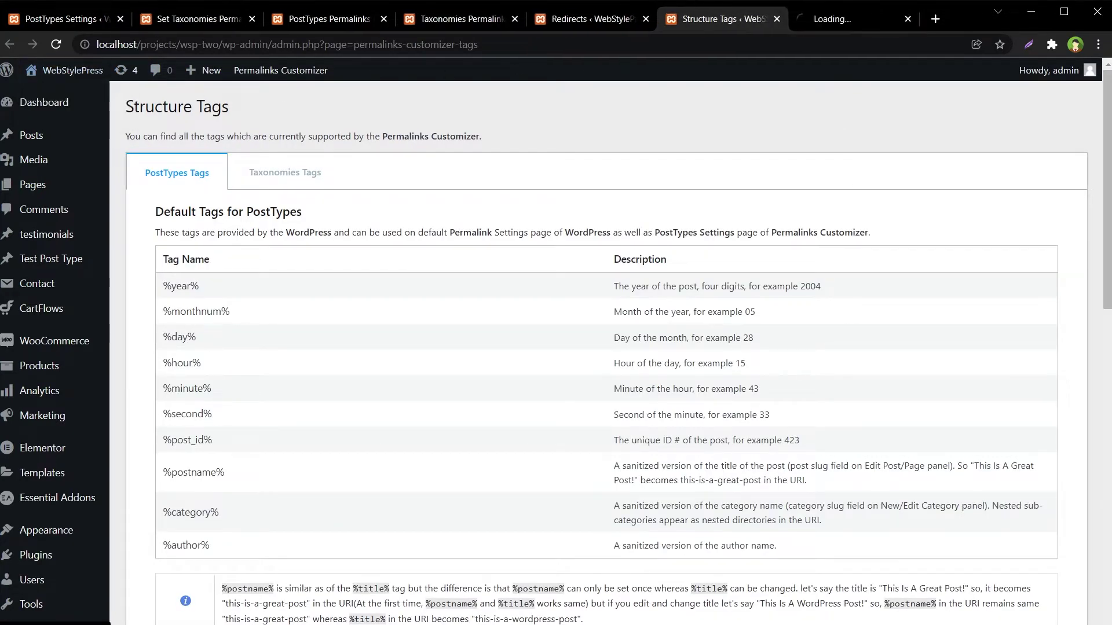
pyautogui.click(863, 26)
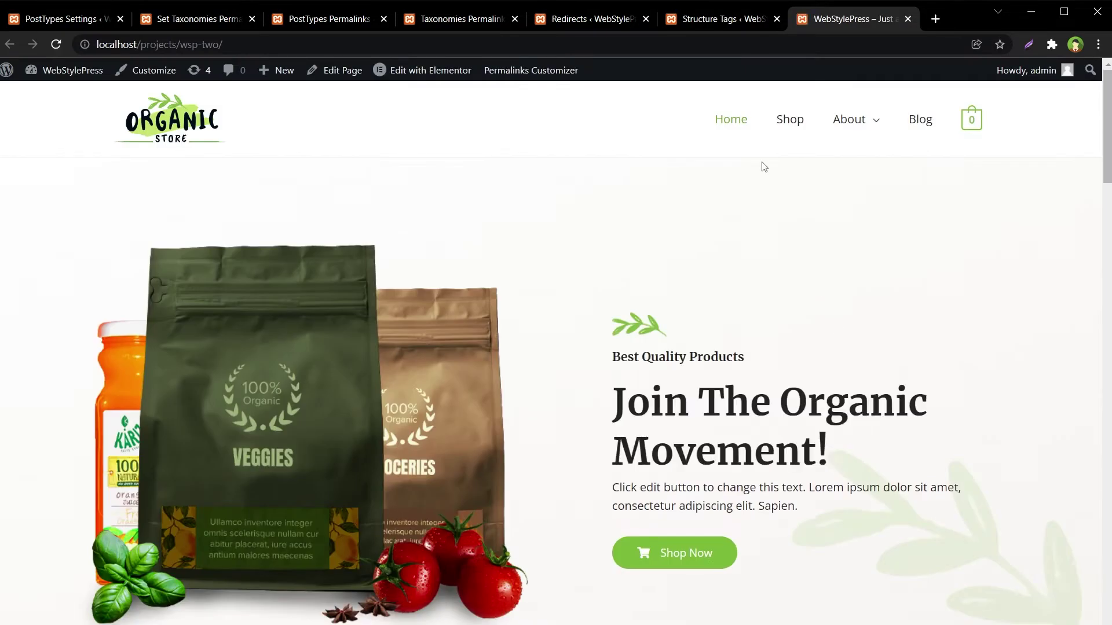
pyautogui.moveTo(849, 131)
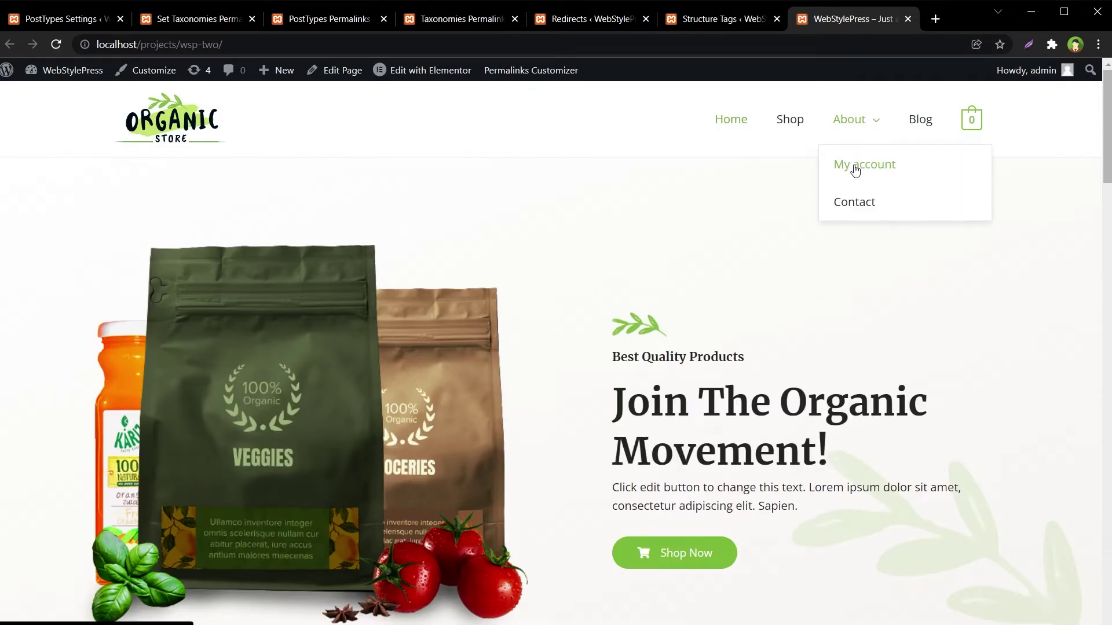
pyautogui.click(850, 215)
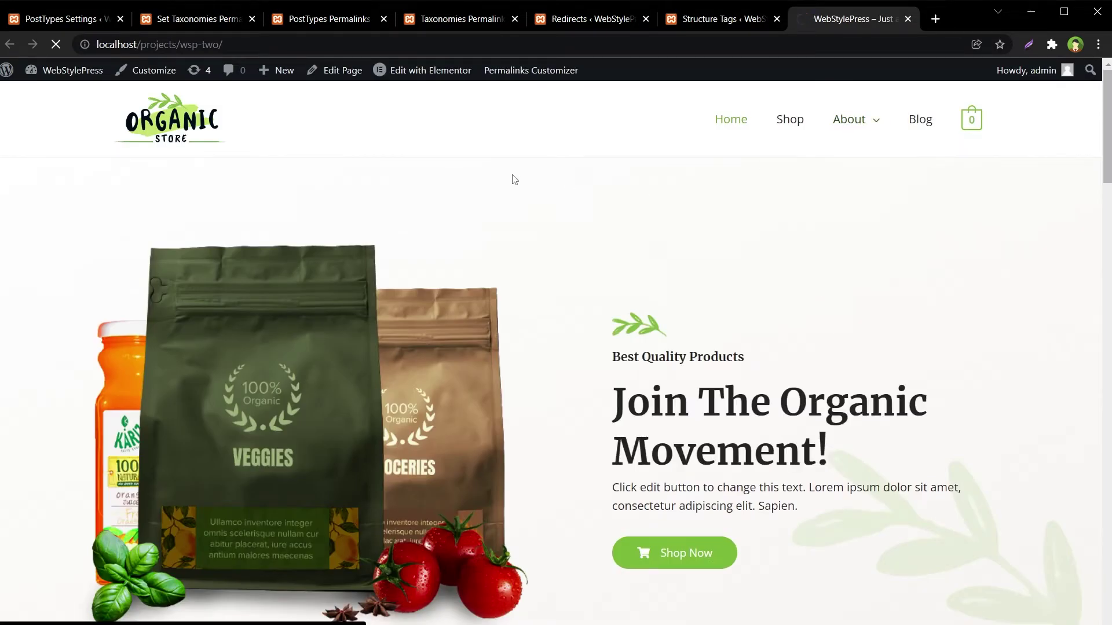
pyautogui.click(328, 46)
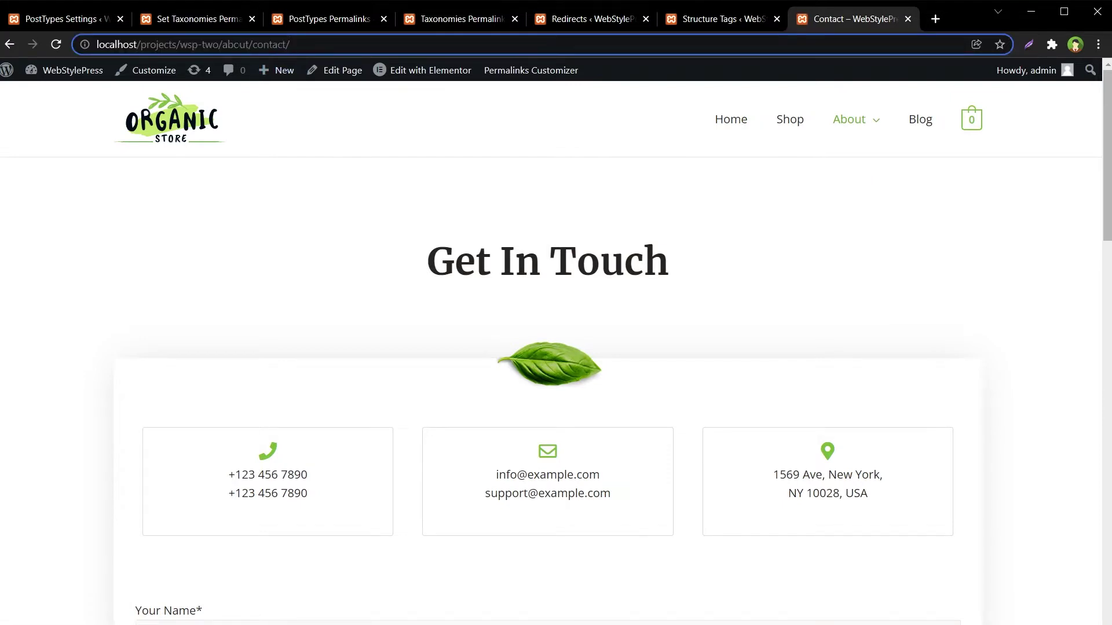
# Step: Inspect the parent slug in the Contact page's URL, and open the blog's "This is Title" post and its Tech category in separate tabs
pyautogui.doubleClick(237, 47)
pyautogui.click(780, 216)
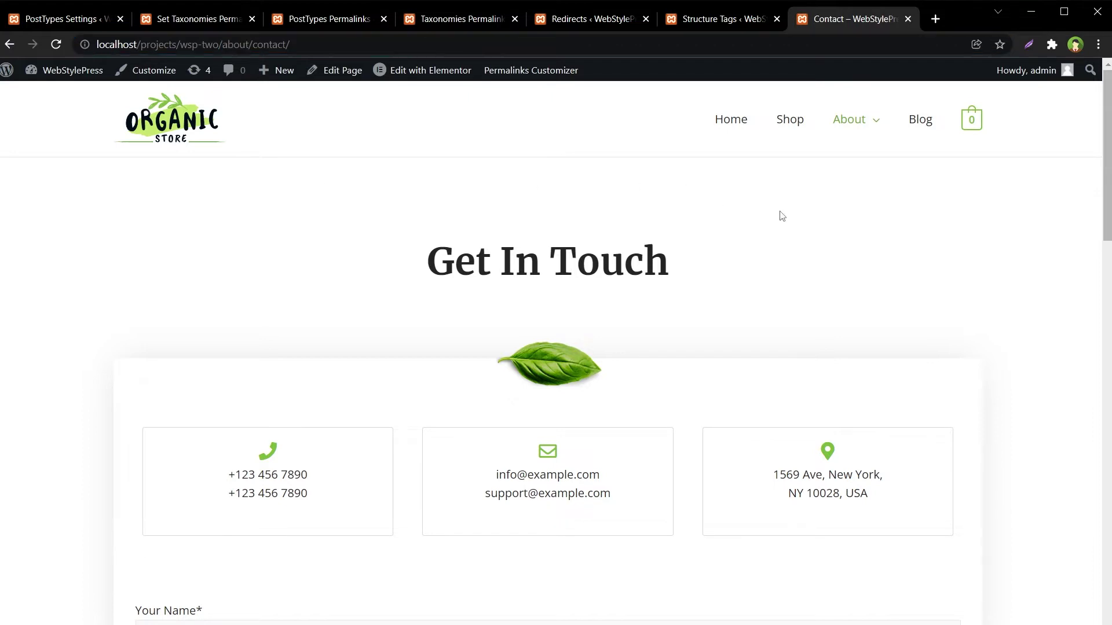
pyautogui.click(920, 123)
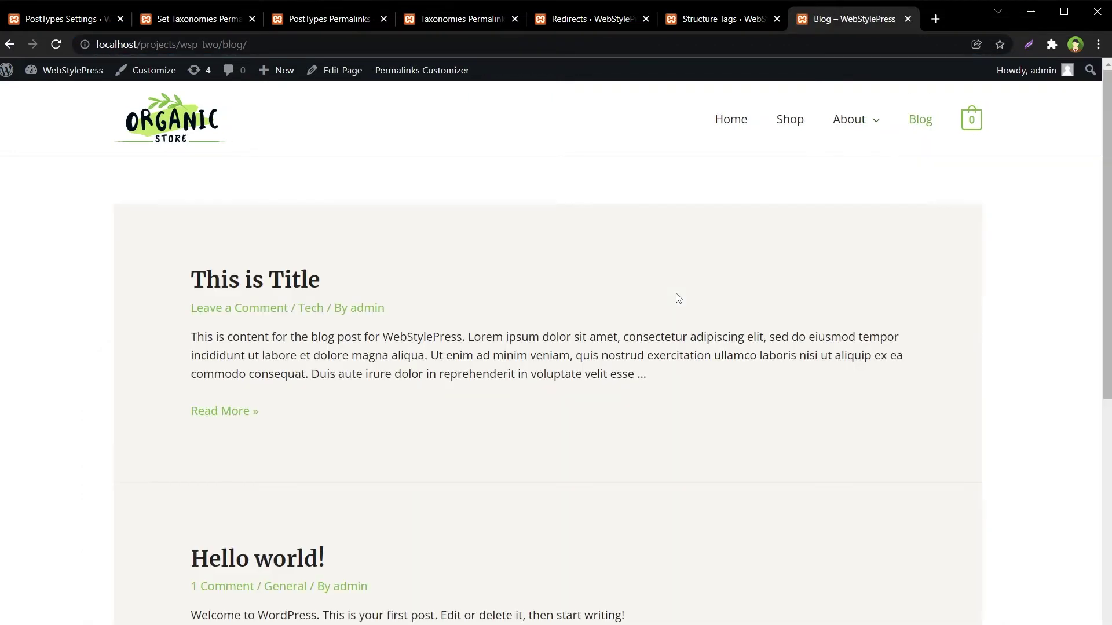
pyautogui.middleClick(288, 287)
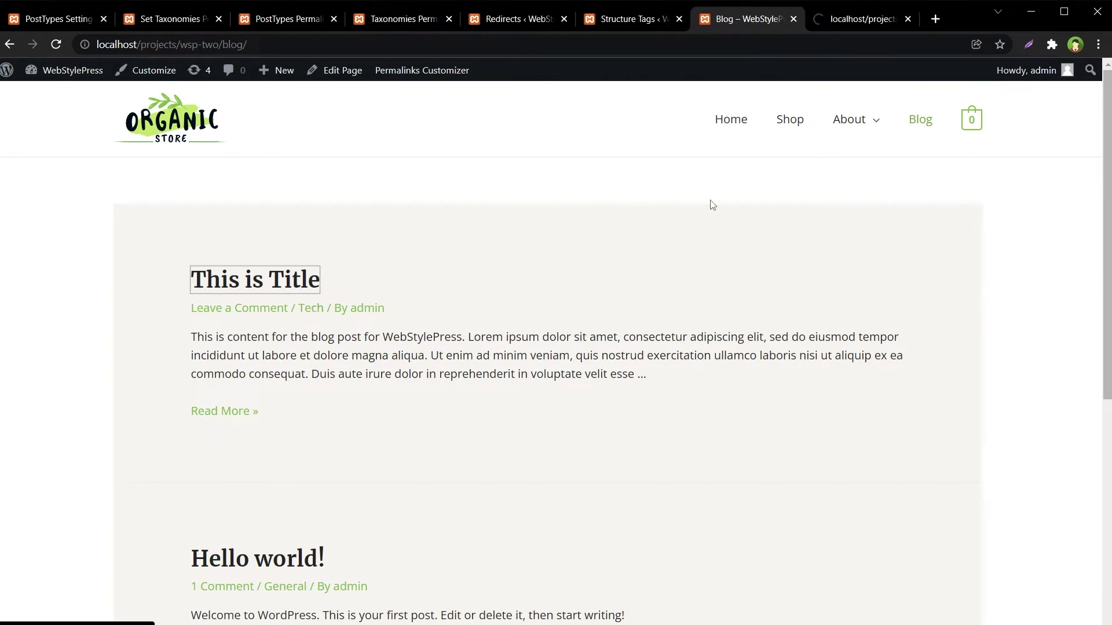
pyautogui.middleClick(312, 309)
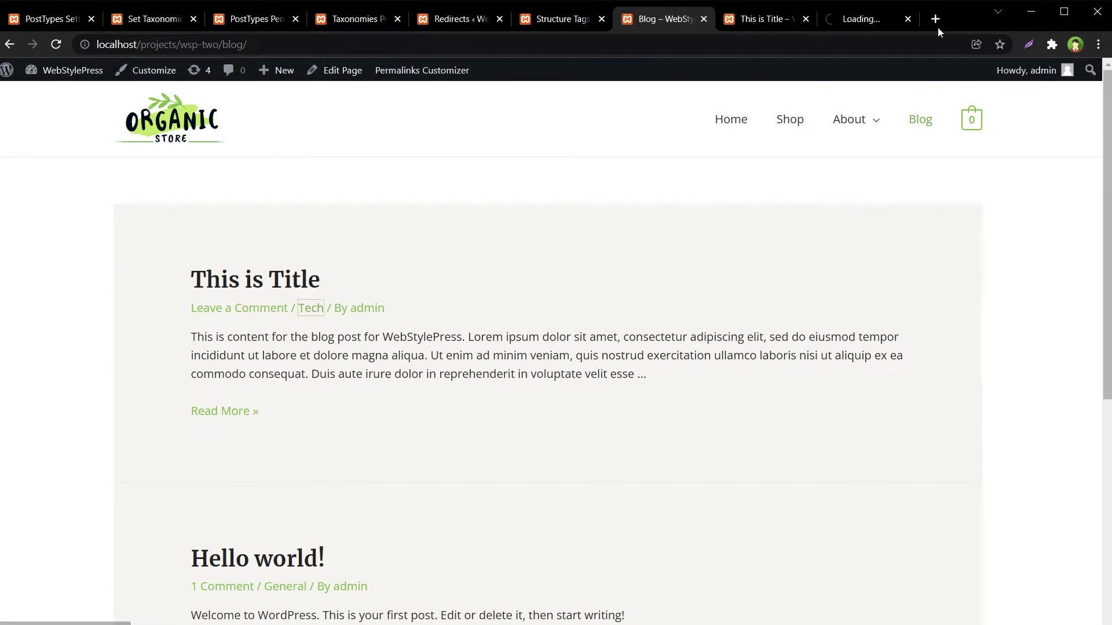
# Step: Examine the "This is Title" post page and the slug portion of its URL
pyautogui.click(781, 17)
pyautogui.scroll(-8, 588, 433)
pyautogui.scroll(10, 588, 433)
pyautogui.click(278, 44)
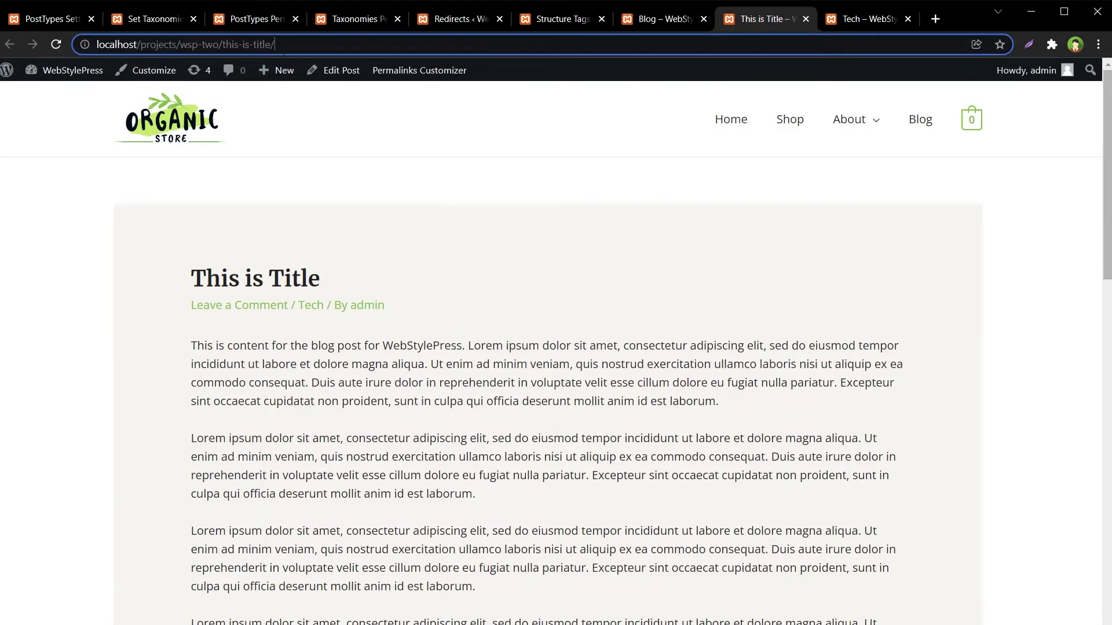
pyautogui.moveTo(218, 44); pyautogui.dragTo(275, 44)
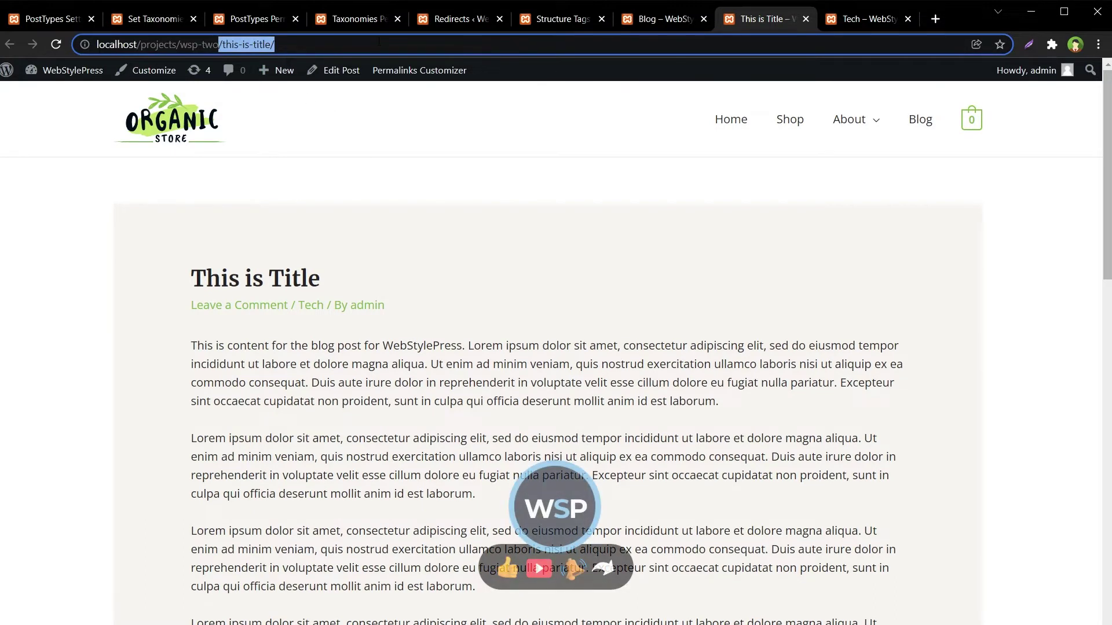
pyautogui.click(274, 45)
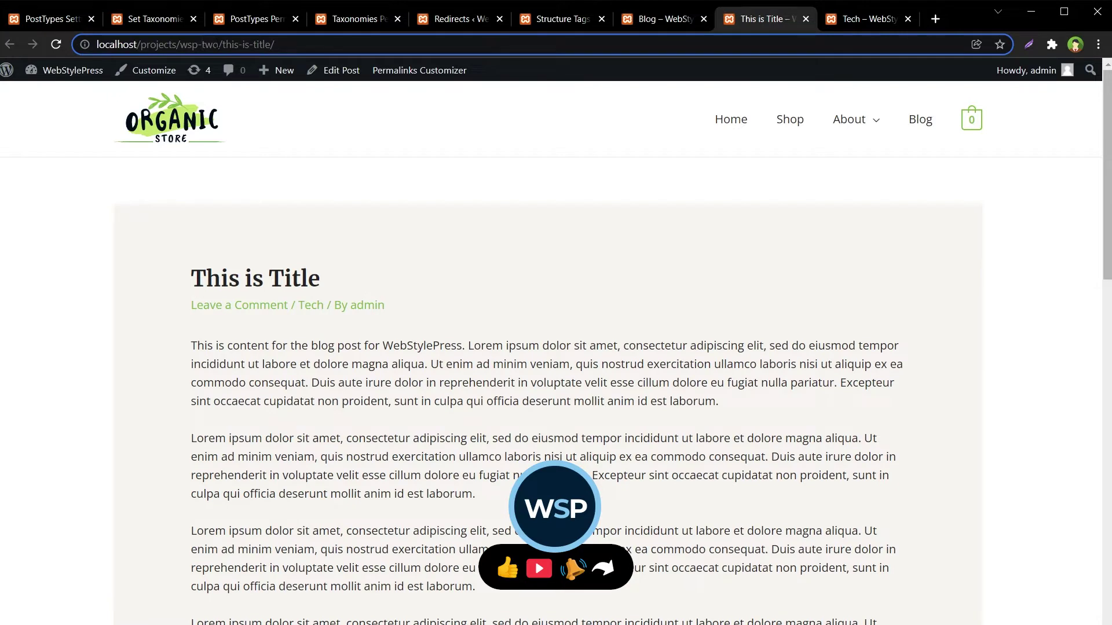
pyautogui.moveTo(274, 45); pyautogui.dragTo(92, 44)
pyautogui.click(130, 268)
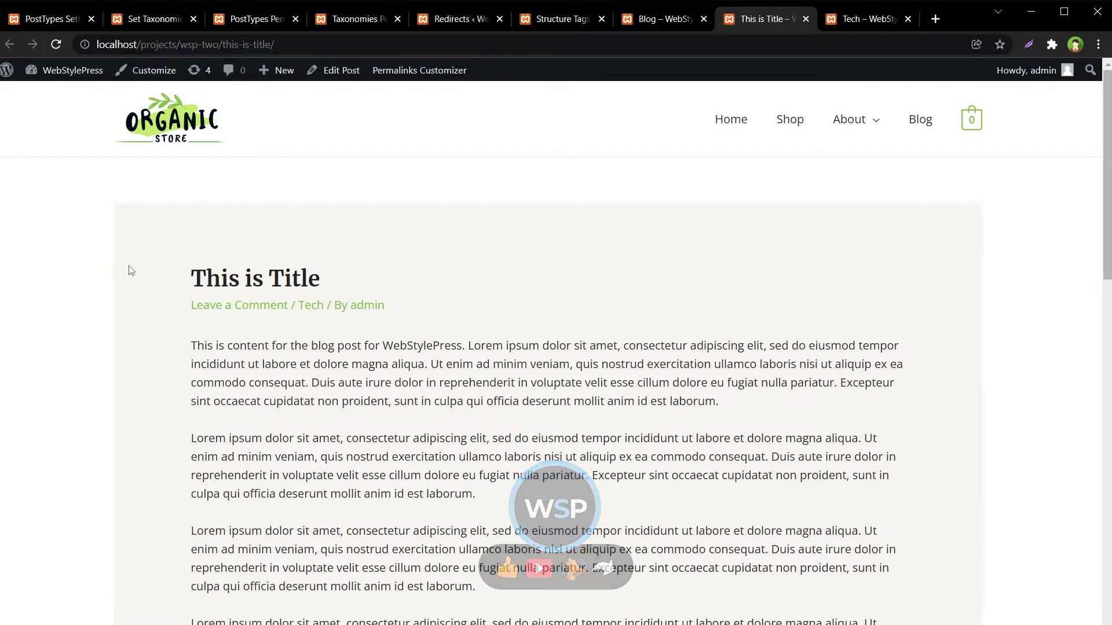
# Step: Inspect the category base in the Tech archive's URL, and open the "This is Title" post from that archive
pyautogui.click(827, 22)
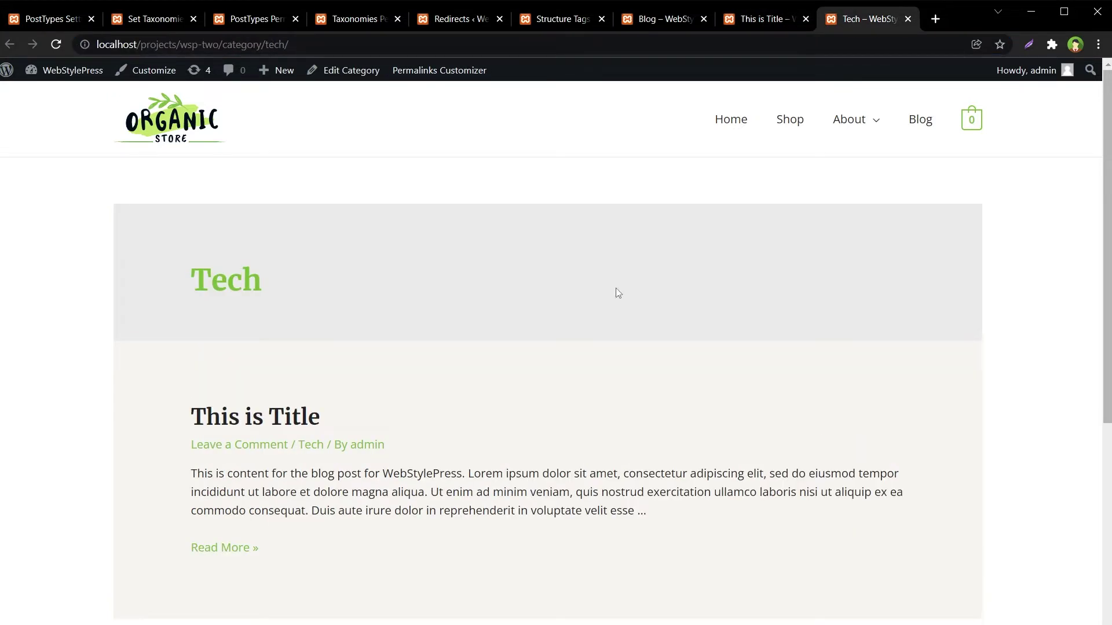
pyautogui.doubleClick(251, 44)
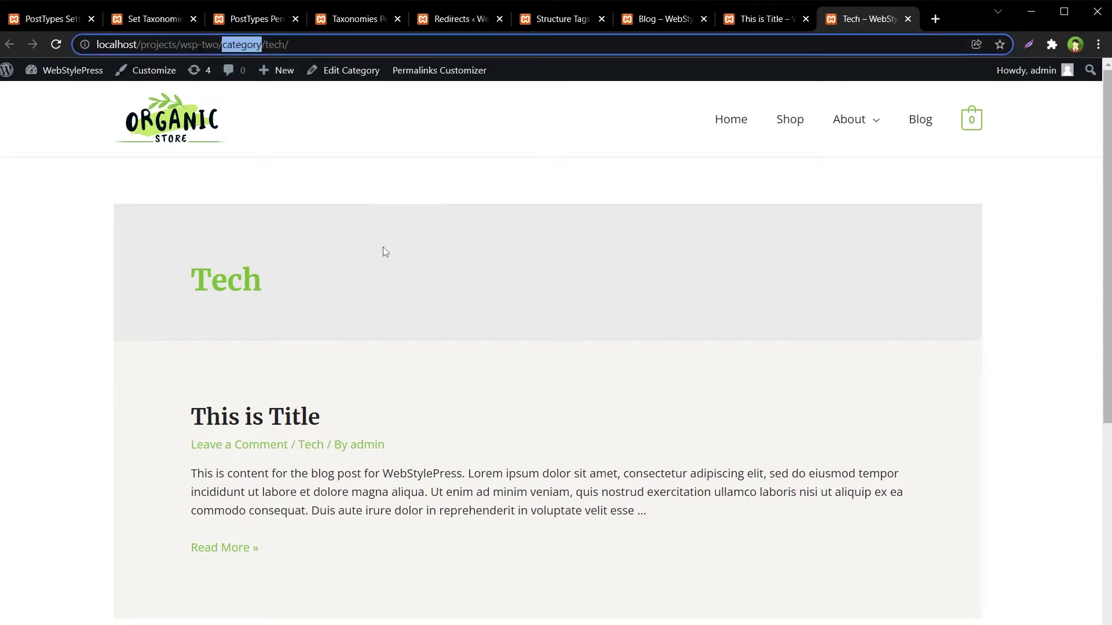
pyautogui.press('Return')
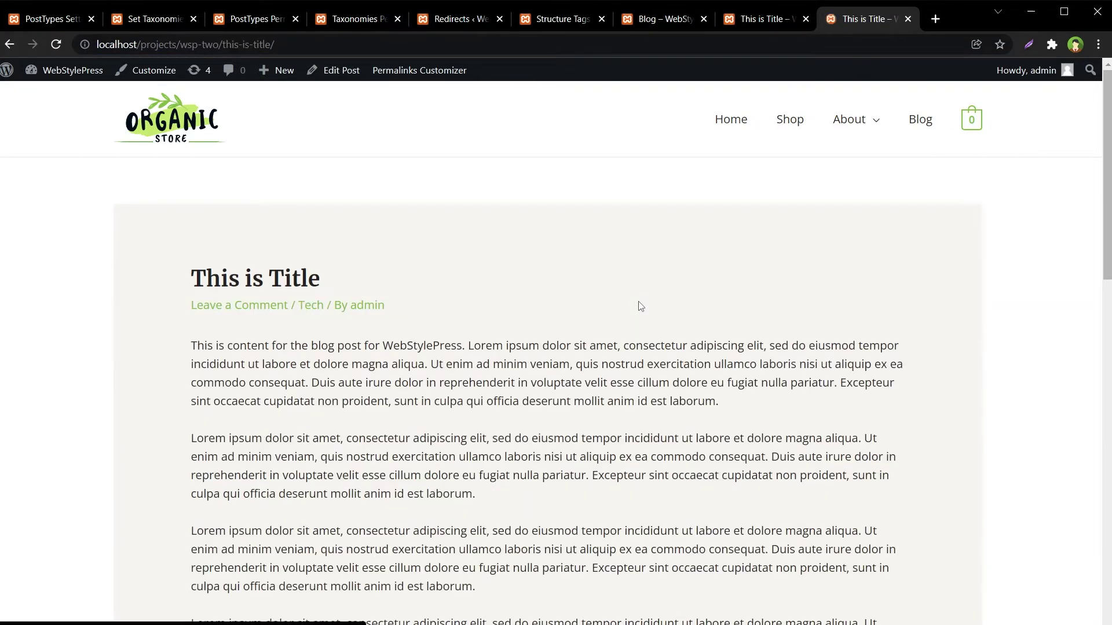
# Step: Open the post's tag2 archive in a separate tab and compare its URL with the page heading
pyautogui.scroll(-8, 643, 305)
pyautogui.middleClick(230, 286)
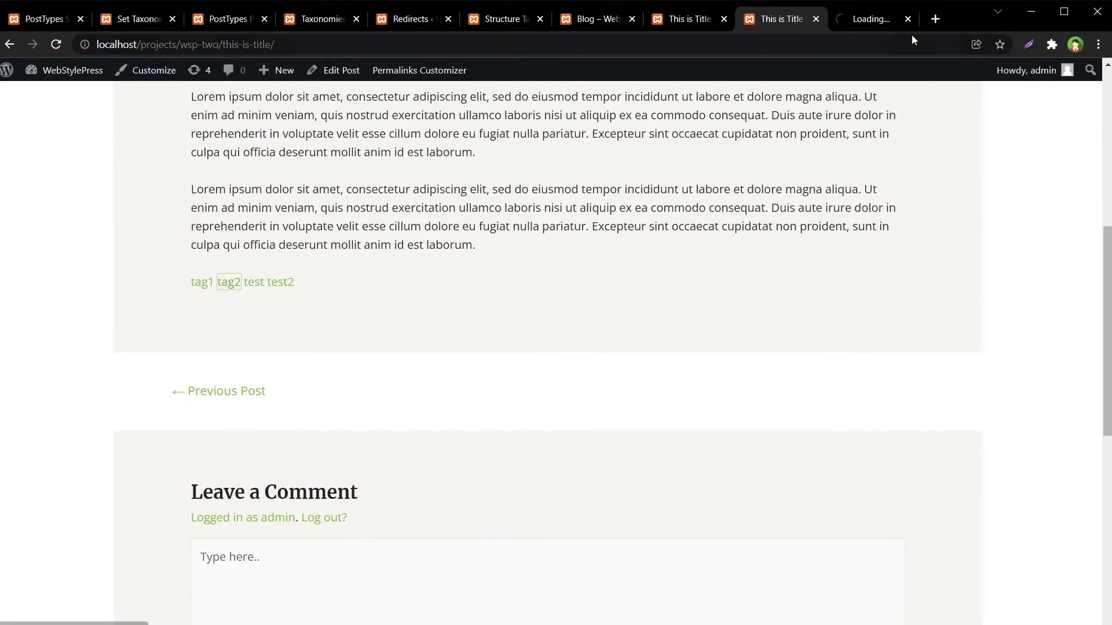
pyautogui.click(886, 20)
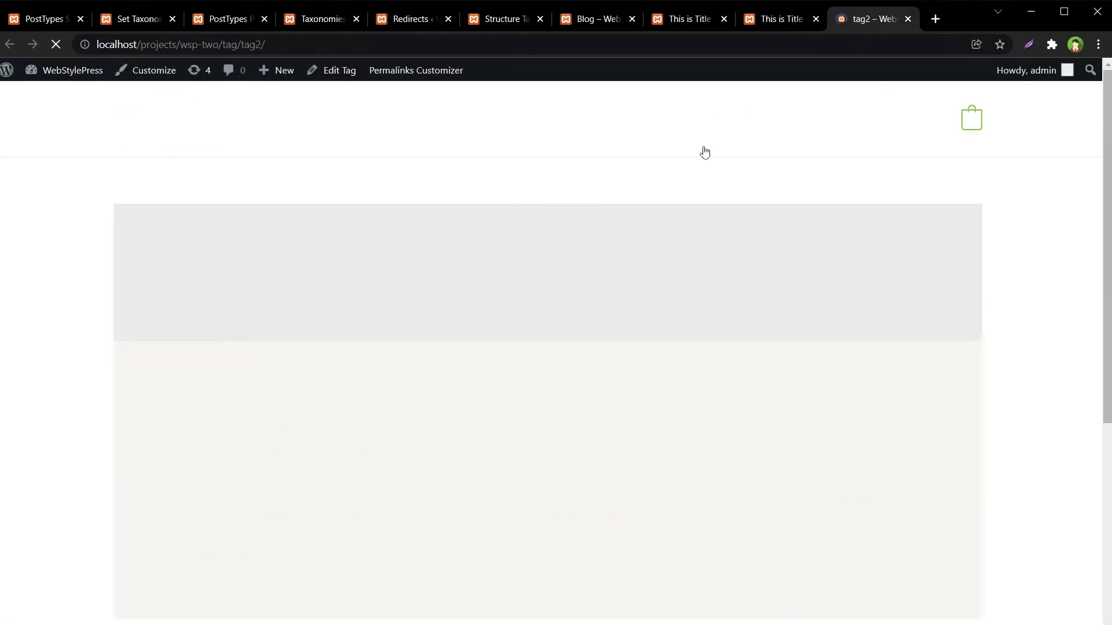
pyautogui.doubleClick(229, 44)
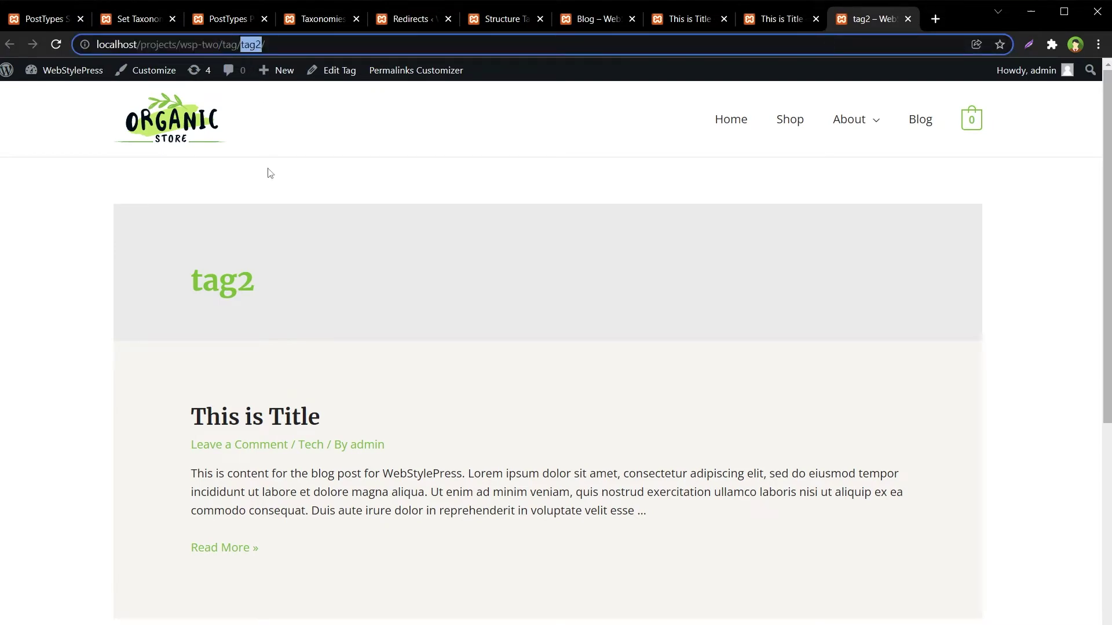
pyautogui.moveTo(192, 280); pyautogui.dragTo(291, 287)
pyautogui.click(291, 288)
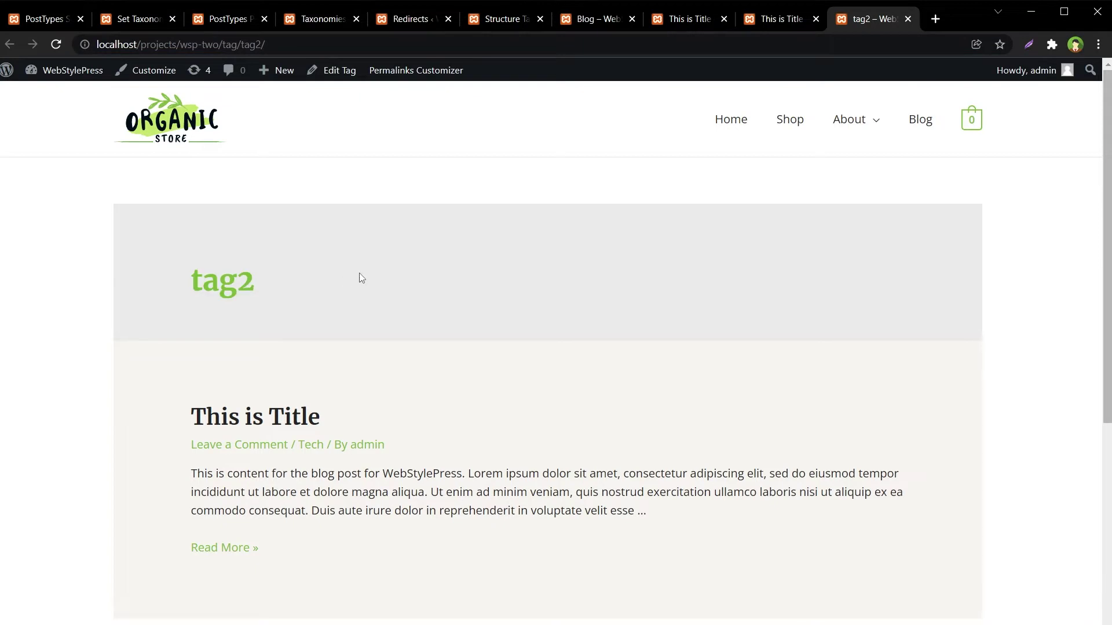
# Step: Return to the PostTypes Permalinks Settings page and review its heading and the Test Post Type entry
pyautogui.hotkey('ctrl', '1')
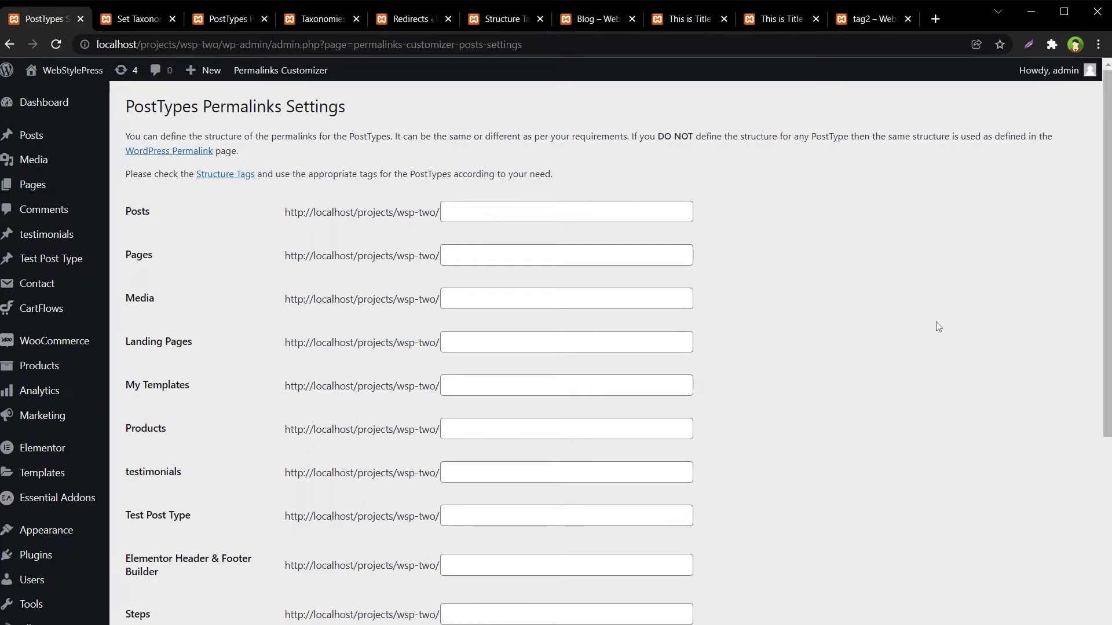
pyautogui.moveTo(350, 107); pyautogui.dragTo(133, 87)
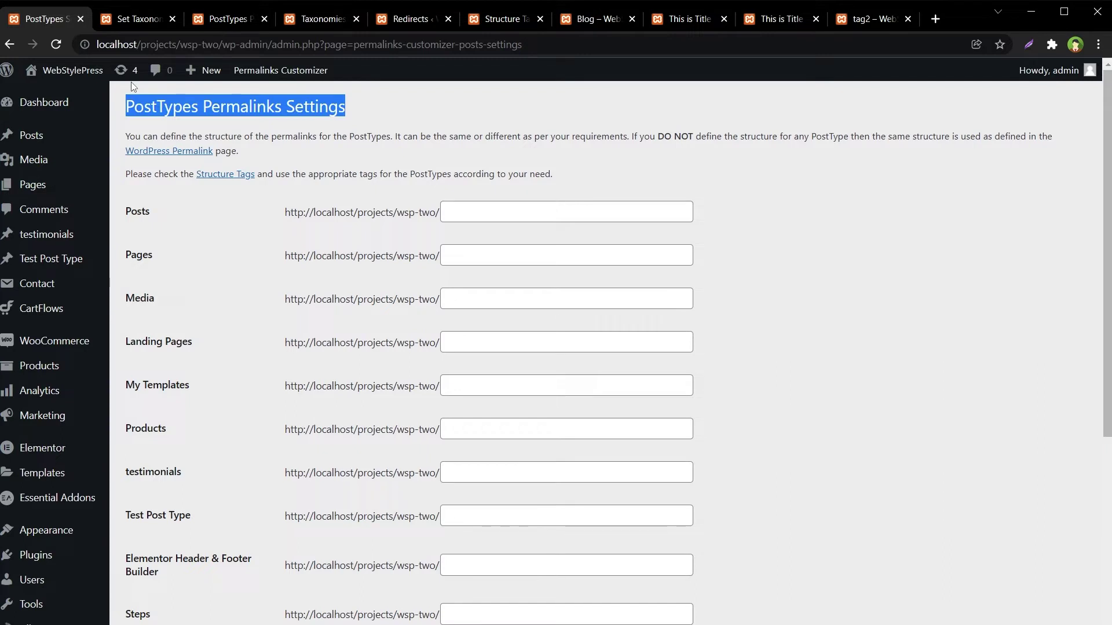
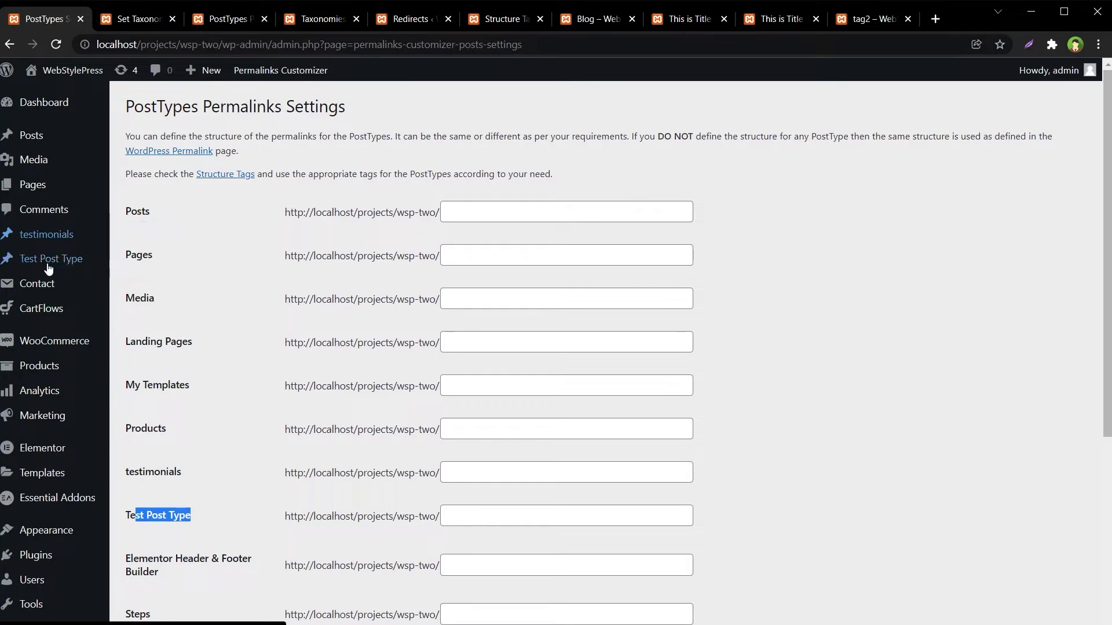
pyautogui.moveTo(54, 266)
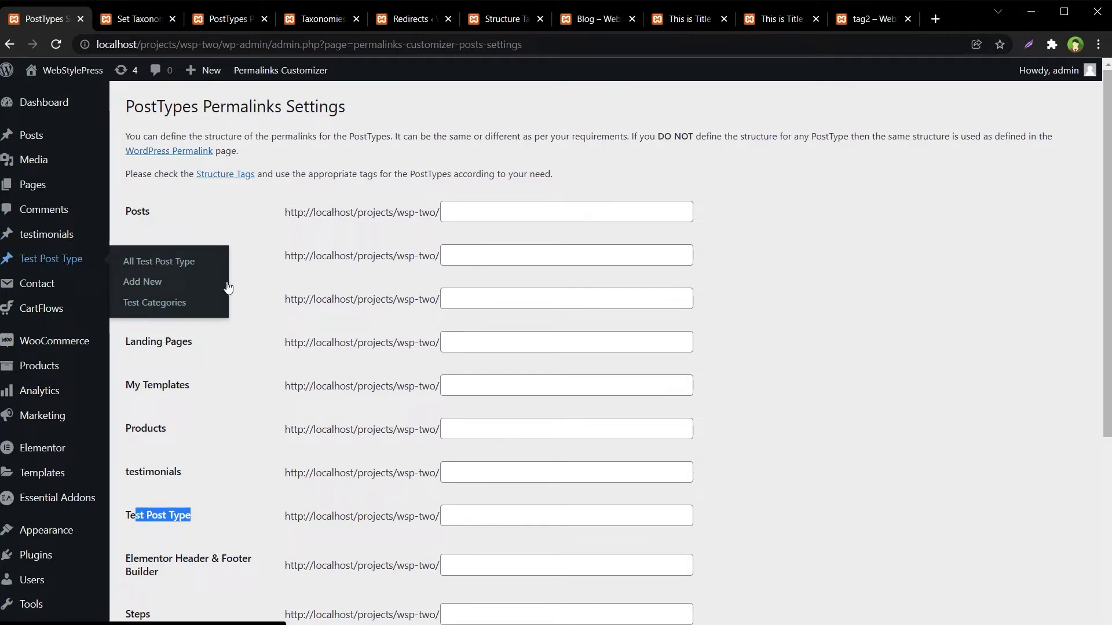
pyautogui.click(770, 300)
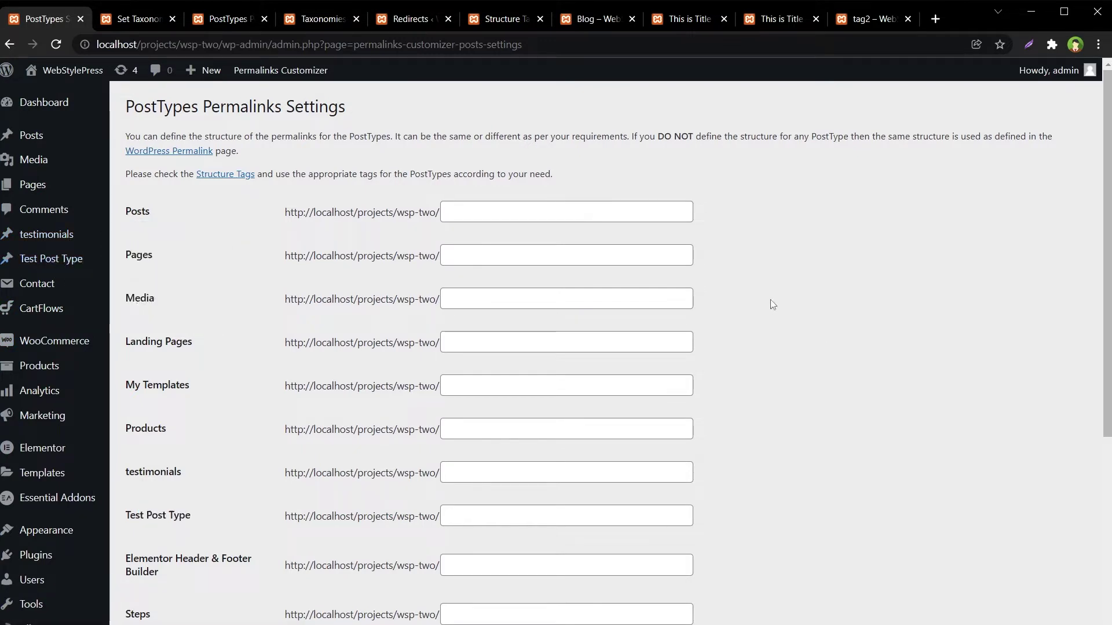
# Step: Set the Posts permalink structure to wsp-posts/%postname%/
pyautogui.doubleClick(145, 212)
pyautogui.click(164, 214)
pyautogui.click(477, 214)
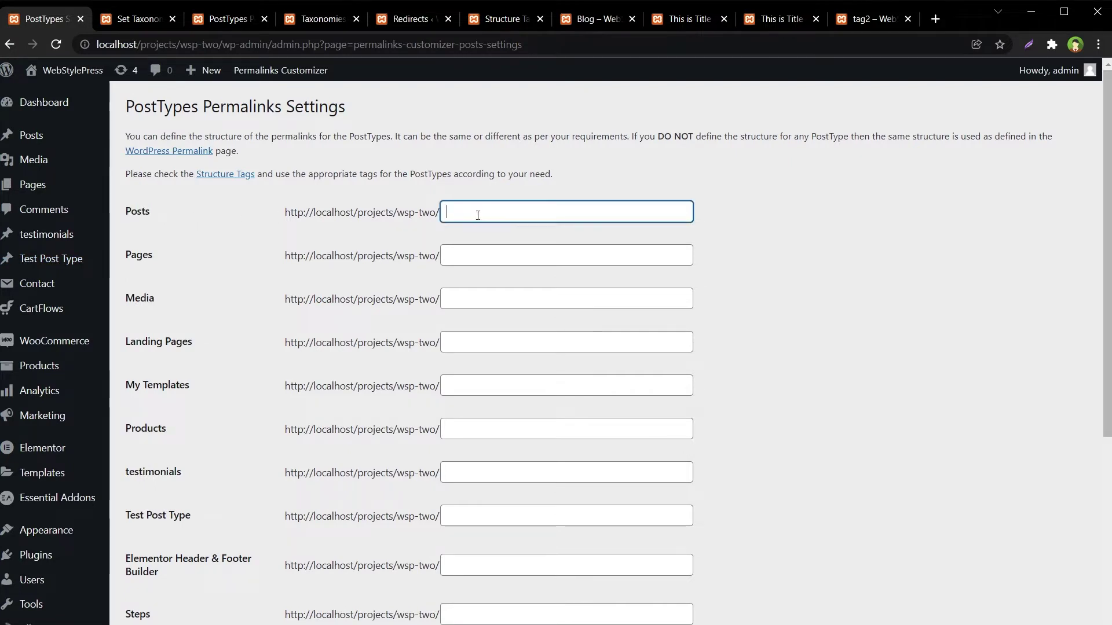
pyautogui.write('wsp-posts/')
pyautogui.write('%postname%')
pyautogui.write('/')
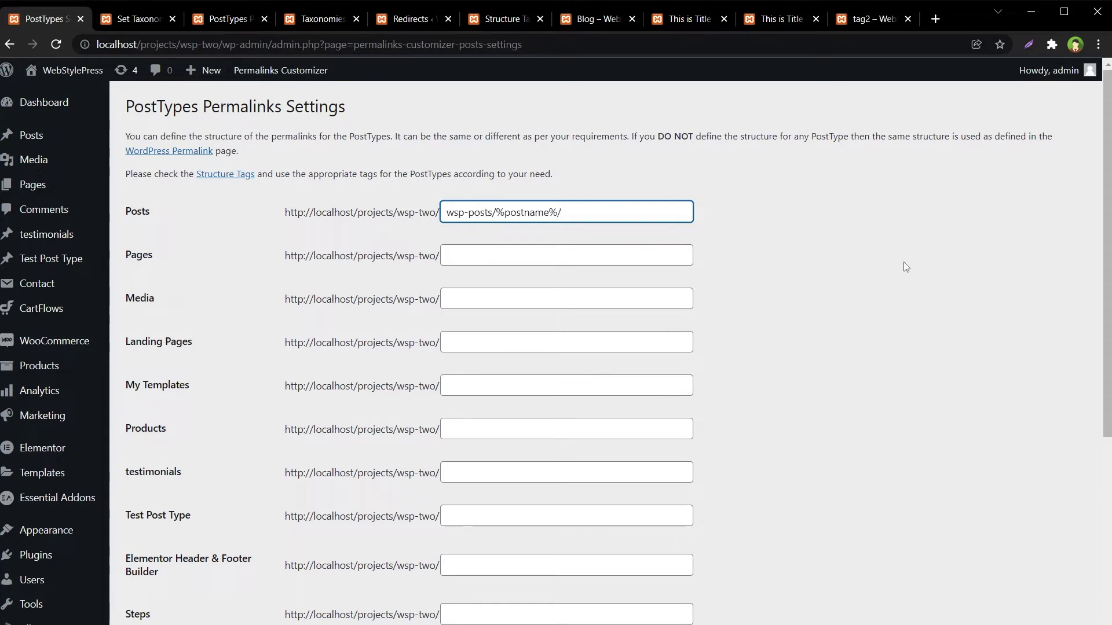
# Step: Copy the %postname% tag from the Posts structure and set the Pages permalink structure to wsp-pages/%postname%/
pyautogui.press('Left')
pyautogui.hotkey('shift', 'Left')
pyautogui.hotkey('shift', 'Left')
pyautogui.hotkey('shift', 'Left')
pyautogui.hotkey('shift', 'Left')
pyautogui.hotkey('shift', 'Left')
pyautogui.hotkey('shift', 'Left')
pyautogui.hotkey('shift', 'Left')
pyautogui.hotkey('shift', 'Left')
pyautogui.hotkey('shift', 'Left')
pyautogui.hotkey('shift', 'Left')
pyautogui.hotkey('shift', 'Left')
pyautogui.hotkey('shift', 'Right')
pyautogui.hotkey('ctrl', 'c')
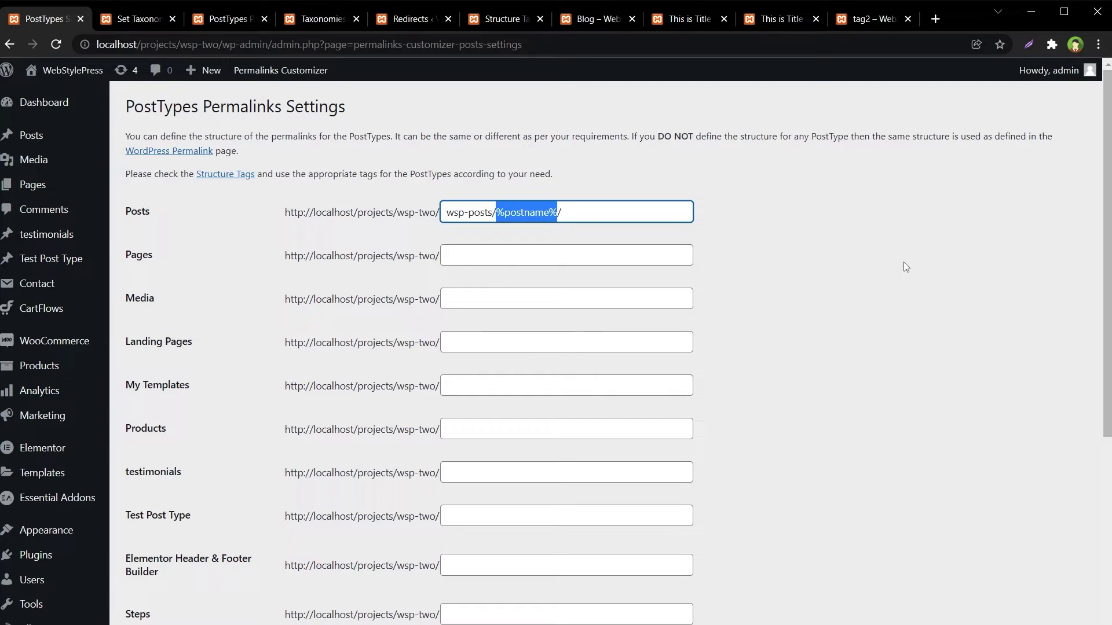
pyautogui.click(610, 256)
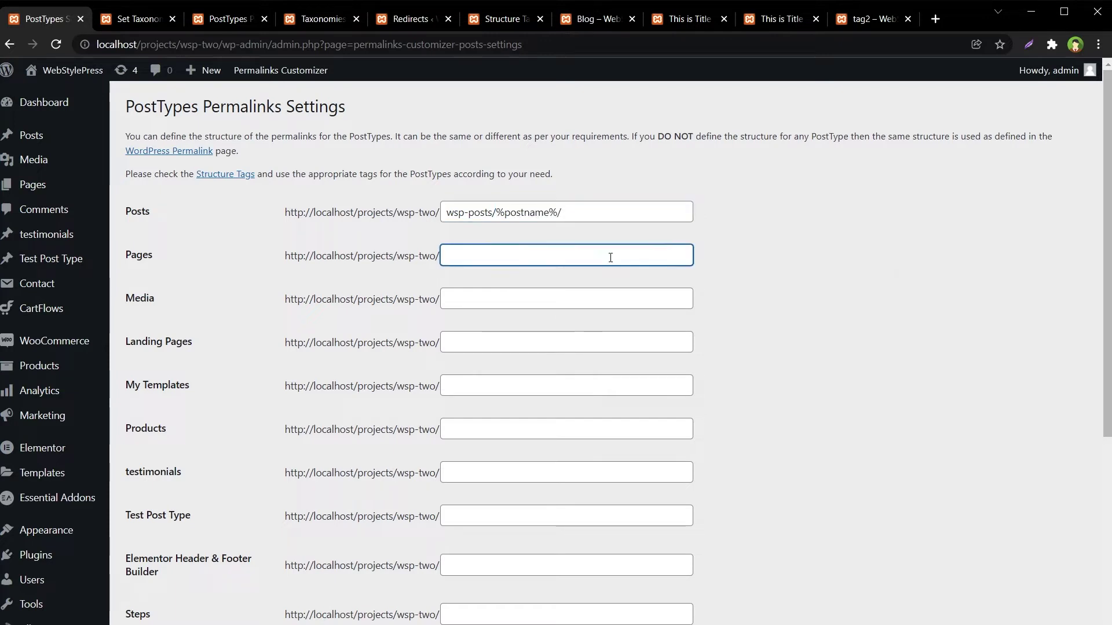
pyautogui.write('wsp-pages/')
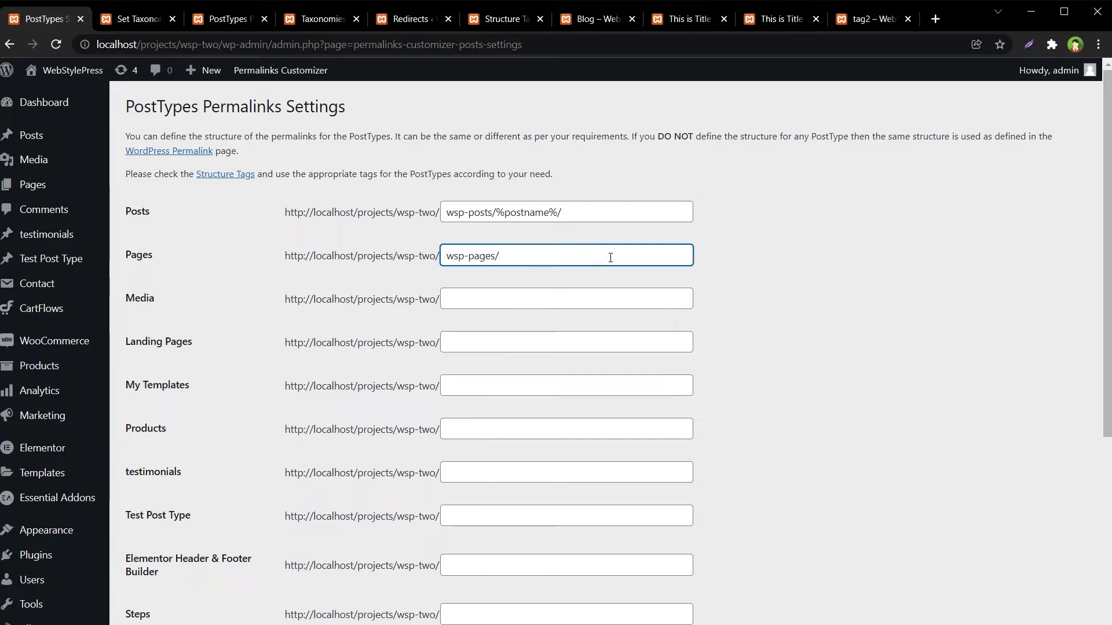
pyautogui.write('%postname%/')
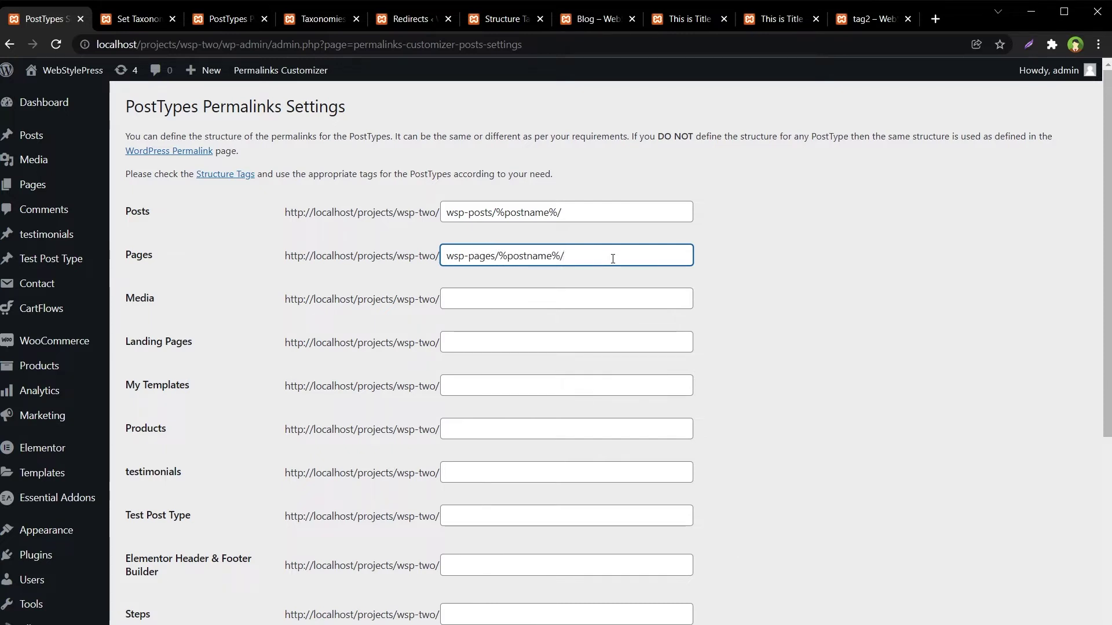
# Step: Set the Products permalink structure to wsp-products/%postname%/
pyautogui.click(589, 429)
pyautogui.write('w')
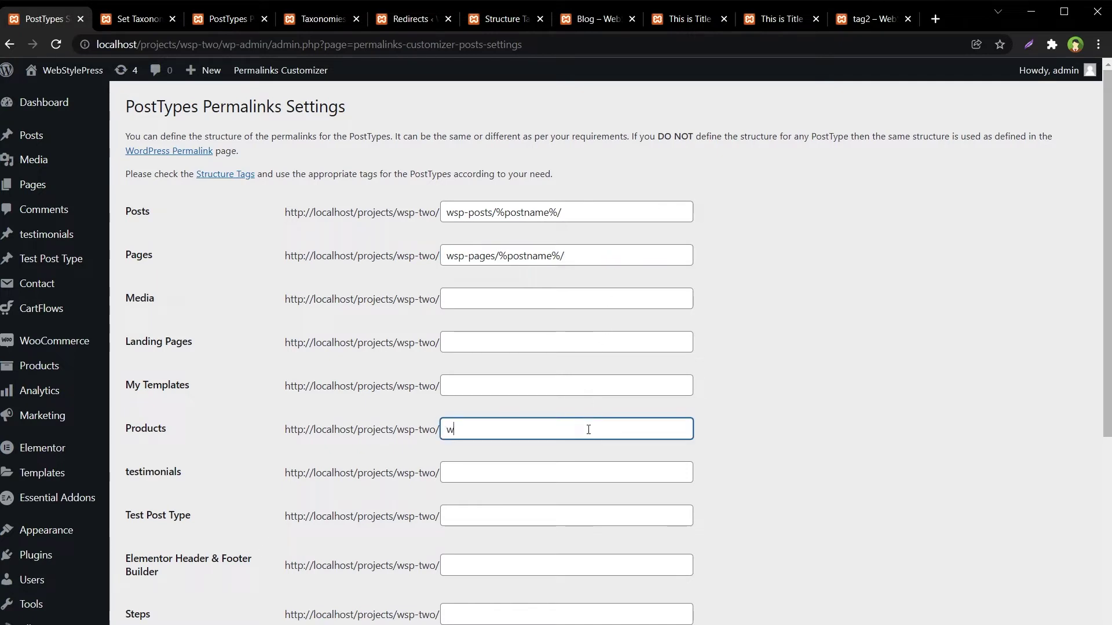
pyautogui.write('sp-products/%postname%')
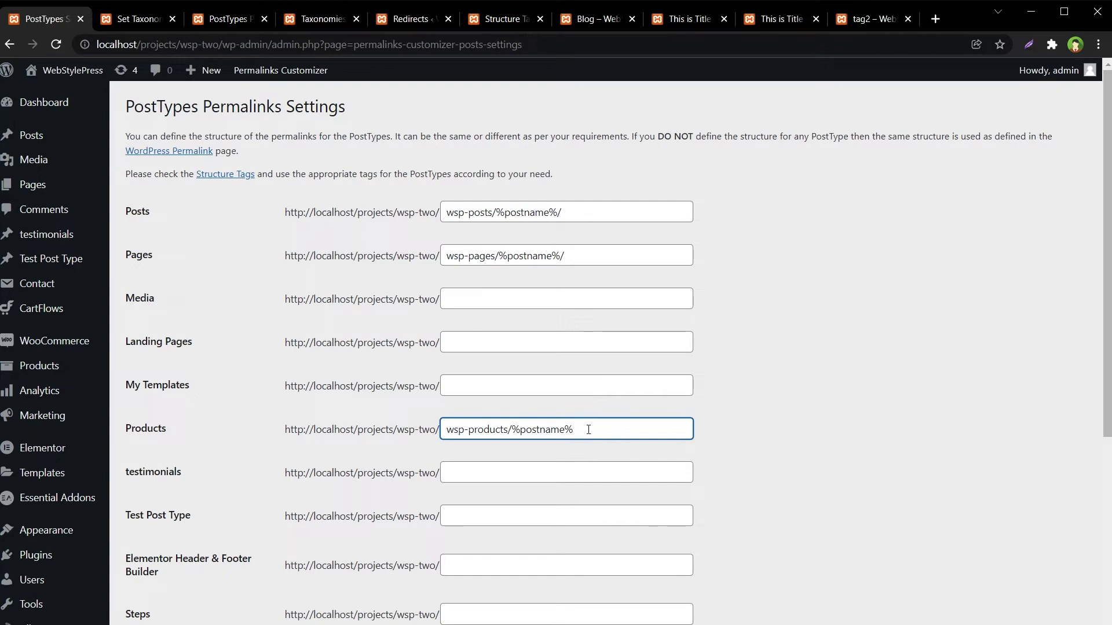
pyautogui.press('BackSpace')
pyautogui.write('%/')
# Step: Set the Test Post Type permalink structure to wsp-test/%postname%/ and save the post type permalink settings
pyautogui.scroll(-4, 589, 430)
pyautogui.click(483, 296)
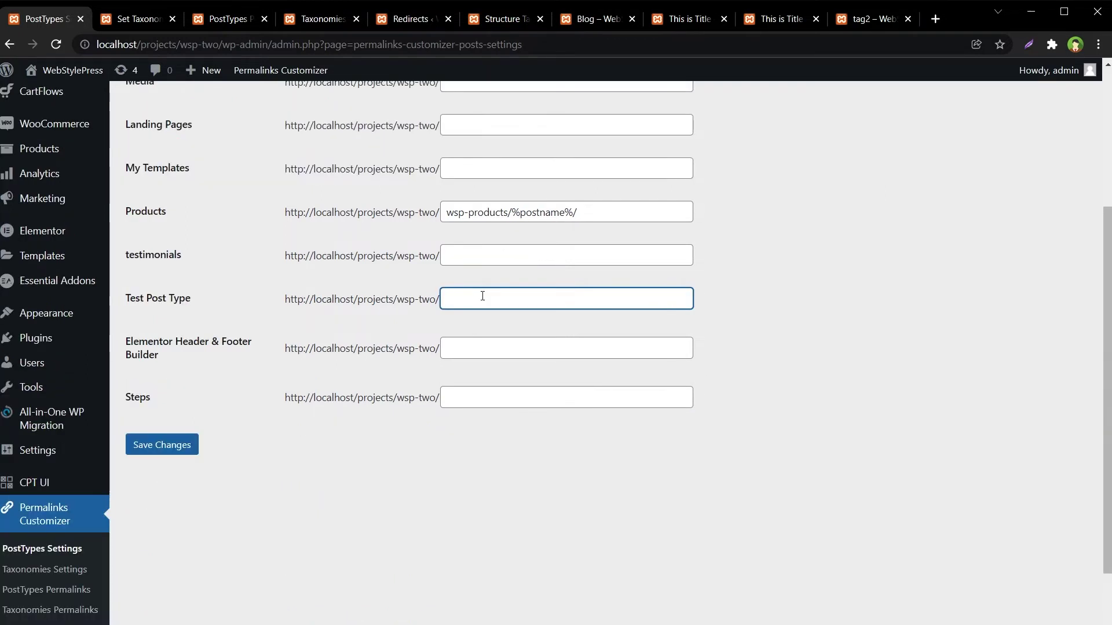
pyautogui.write('wsp-test/')
pyautogui.hotkey('ctrl', 'v')
pyautogui.write('/')
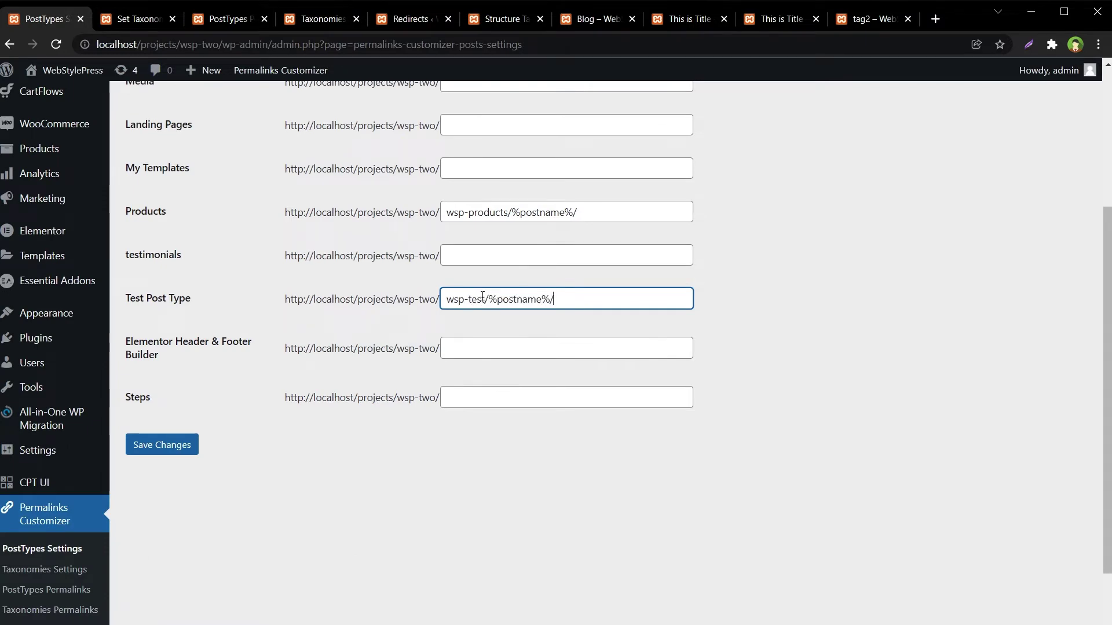
pyautogui.click(772, 377)
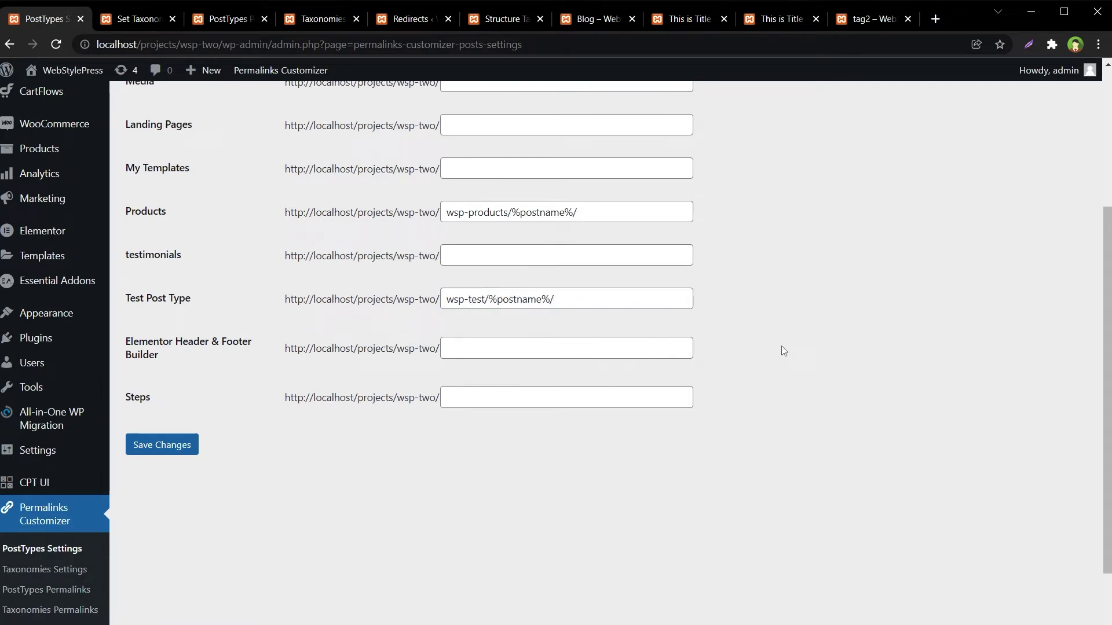
pyautogui.click(176, 437)
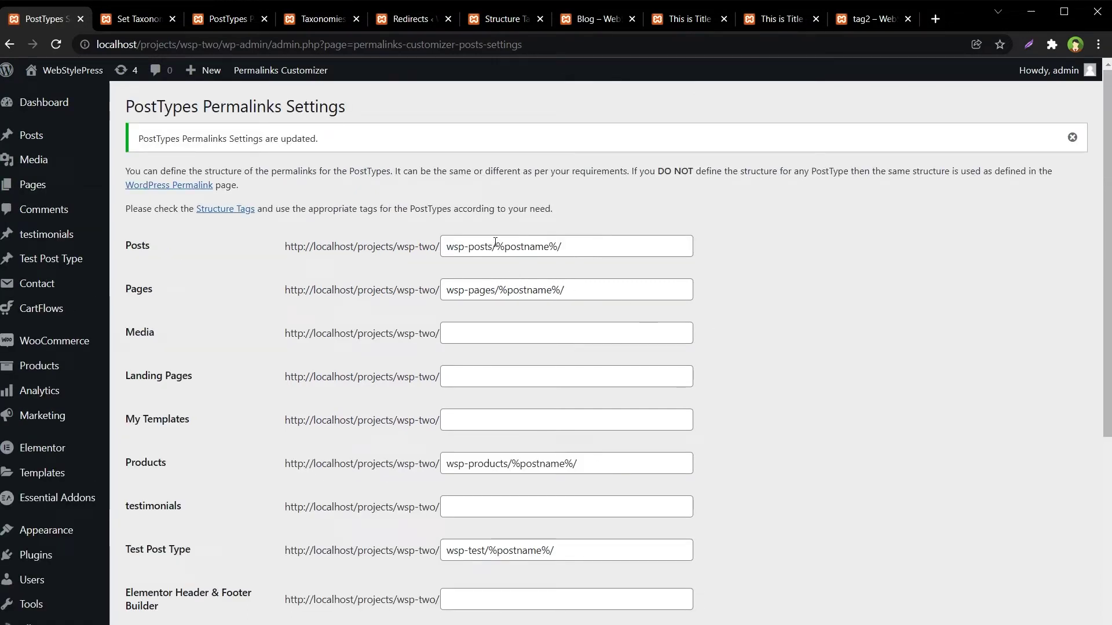
# Step: Copy the /%postname%/ portion of the Posts structure and switch to the Taxonomies Permalinks Settings page
pyautogui.moveTo(491, 247); pyautogui.dragTo(441, 247)
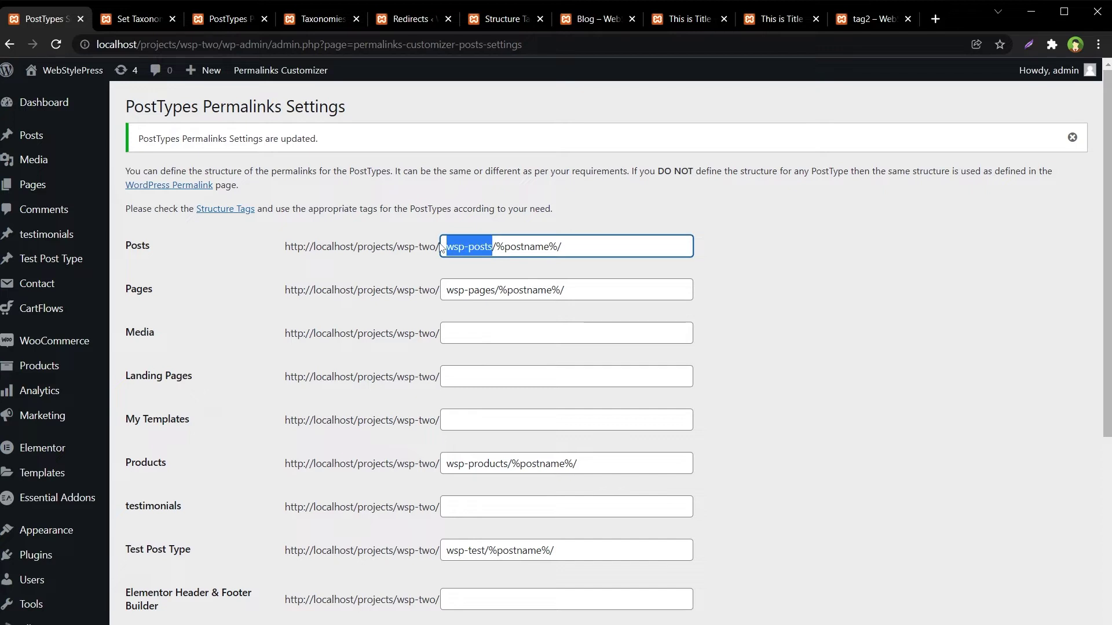
pyautogui.moveTo(493, 248); pyautogui.dragTo(562, 241)
pyautogui.hotkey('ctrl', 'c')
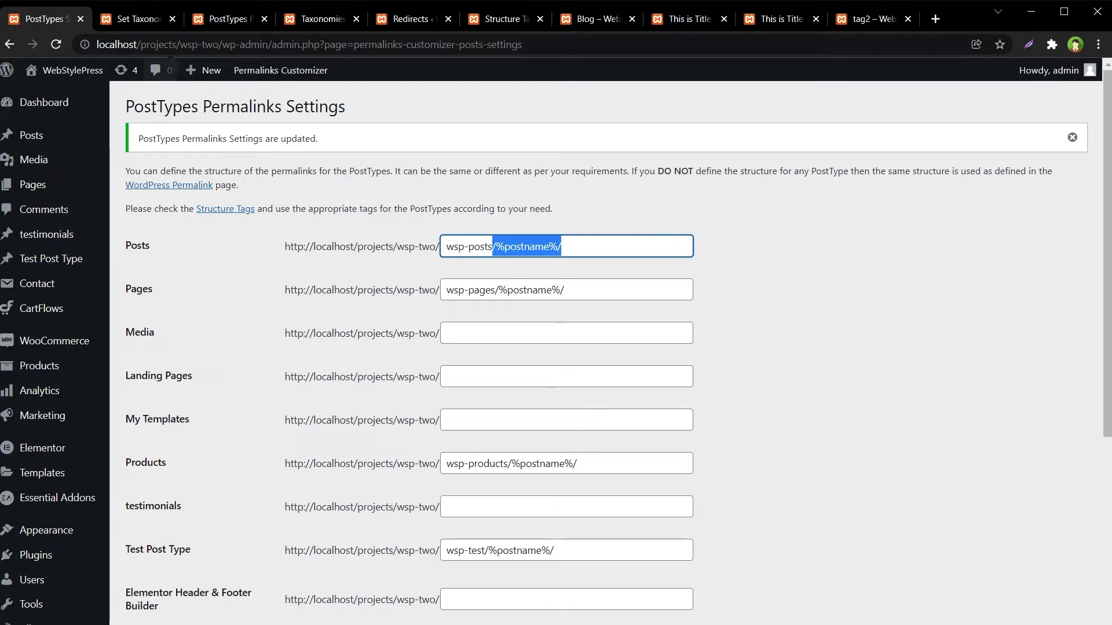
pyautogui.click(149, 22)
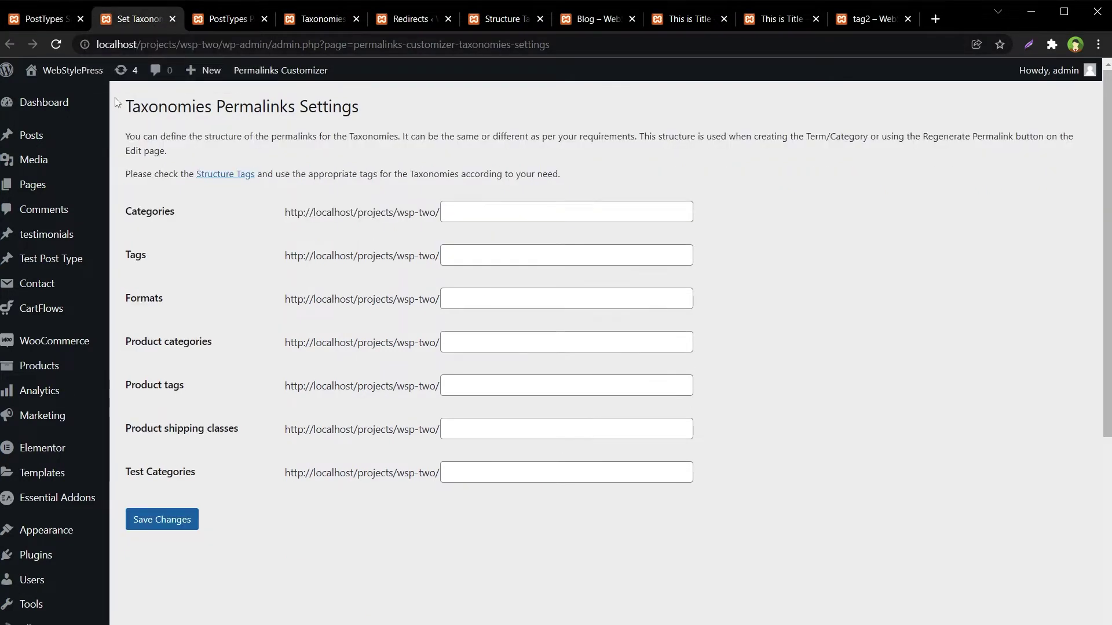
# Step: Set the Categories permalink structure to wsp-cat/%slug%/, replacing postname in the pasted tag with slug
pyautogui.doubleClick(159, 210)
pyautogui.doubleClick(139, 255)
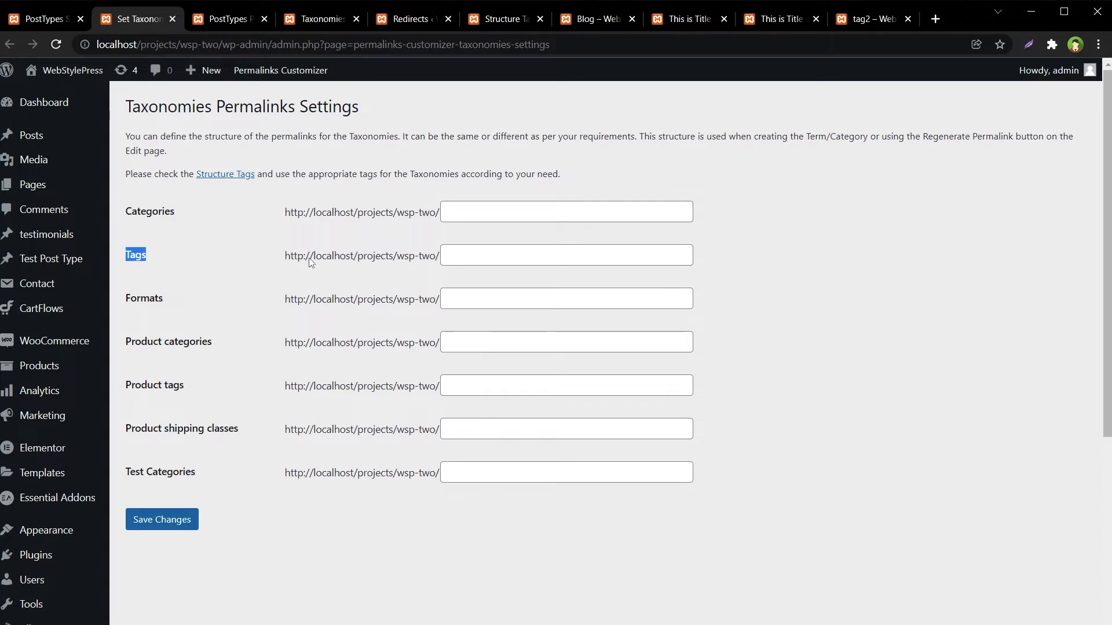
pyautogui.click(501, 217)
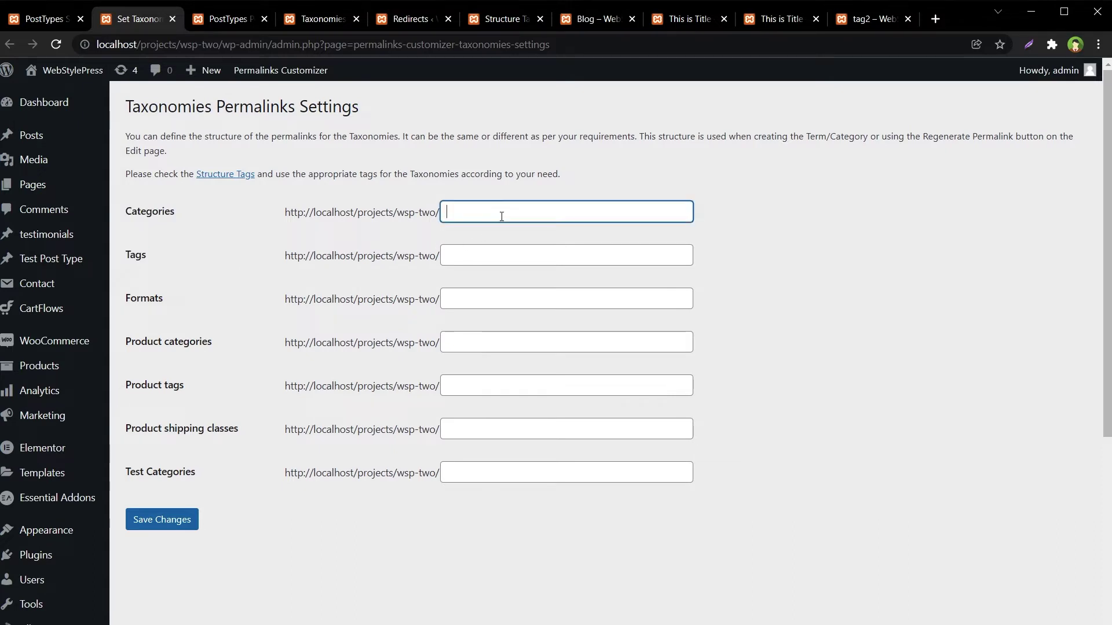
pyautogui.write('wsp-cat')
pyautogui.hotkey('ctrl', 'v')
pyautogui.hotkey('shift', 'Left')
pyautogui.hotkey('shift', 'Left')
pyautogui.hotkey('shift', 'Left')
pyautogui.hotkey('shift', 'Left')
pyautogui.hotkey('shift', 'Left')
pyautogui.hotkey('shift', 'Left')
pyautogui.hotkey('shift', 'Left')
pyautogui.hotkey('shift', 'Left')
pyautogui.hotkey('shift', 'Left')
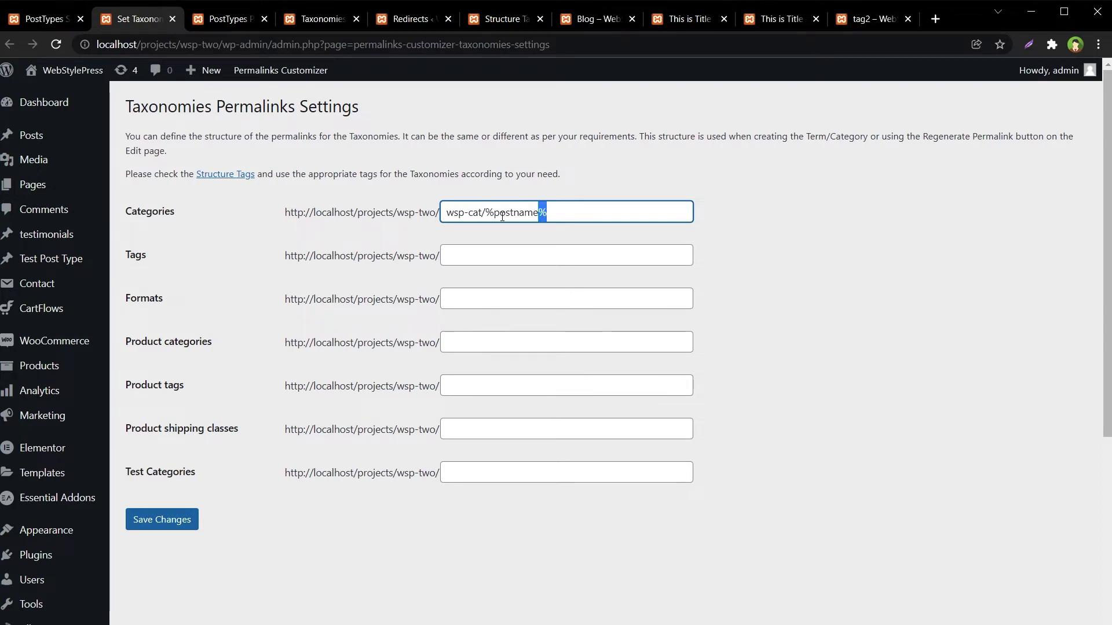
pyautogui.hotkey('shift', 'Right')
pyautogui.press('BackSpace')
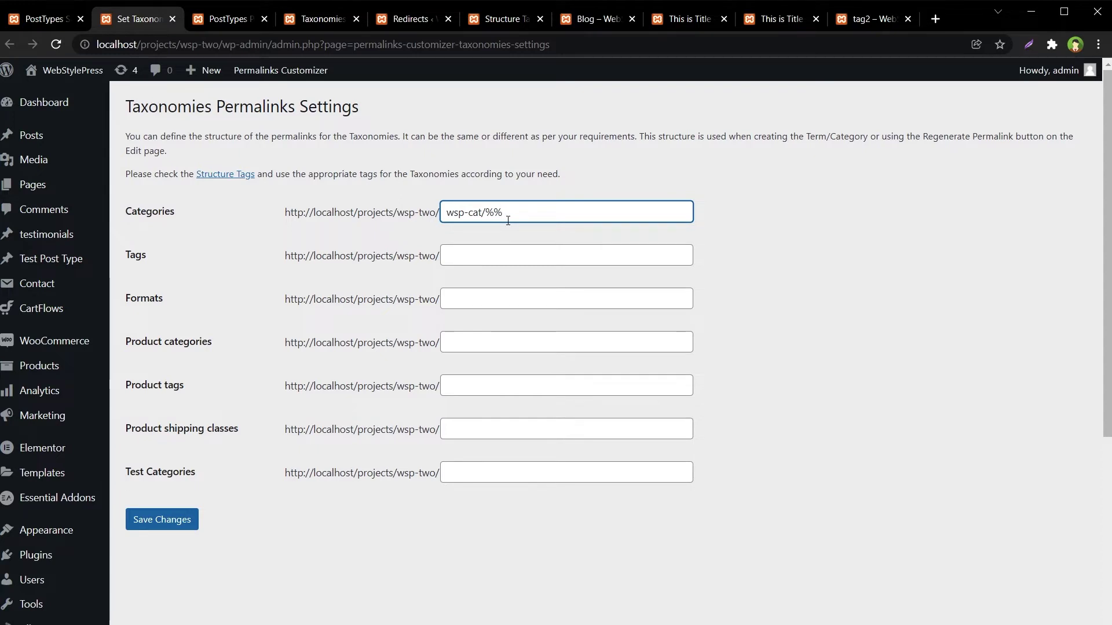
pyautogui.write('slug')
# Step: Set the Tags permalink structure to wsp-tag/%slug%/ and save the taxonomy permalink settings
pyautogui.click(627, 253)
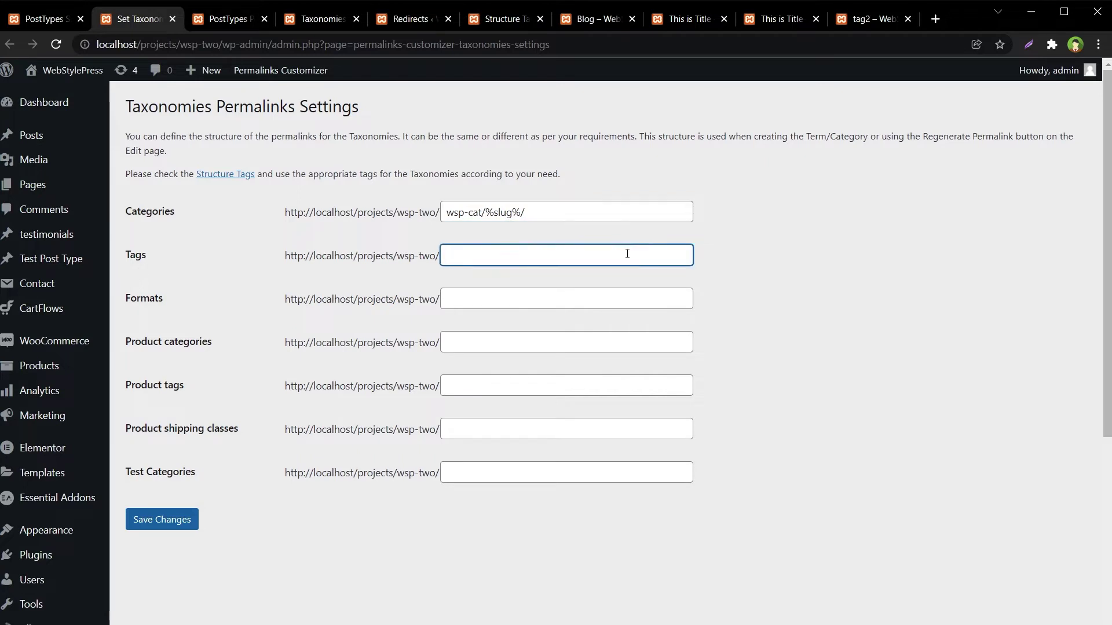
pyautogui.write('wsp-tag')
pyautogui.write('/%postname%/')
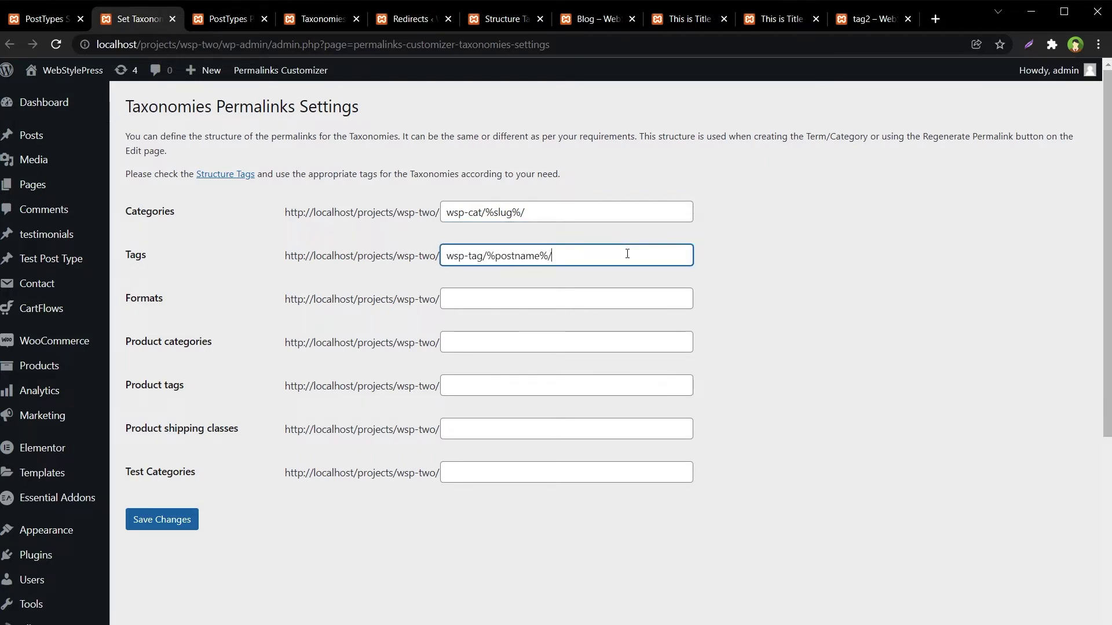
pyautogui.hotkey('shift', 'Left')
pyautogui.hotkey('shift', 'Left')
pyautogui.hotkey('shift', 'Left')
pyautogui.hotkey('shift', 'Left')
pyautogui.hotkey('shift', 'Left')
pyautogui.hotkey('shift', 'Left')
pyautogui.hotkey('shift', 'Left')
pyautogui.hotkey('shift', 'Left')
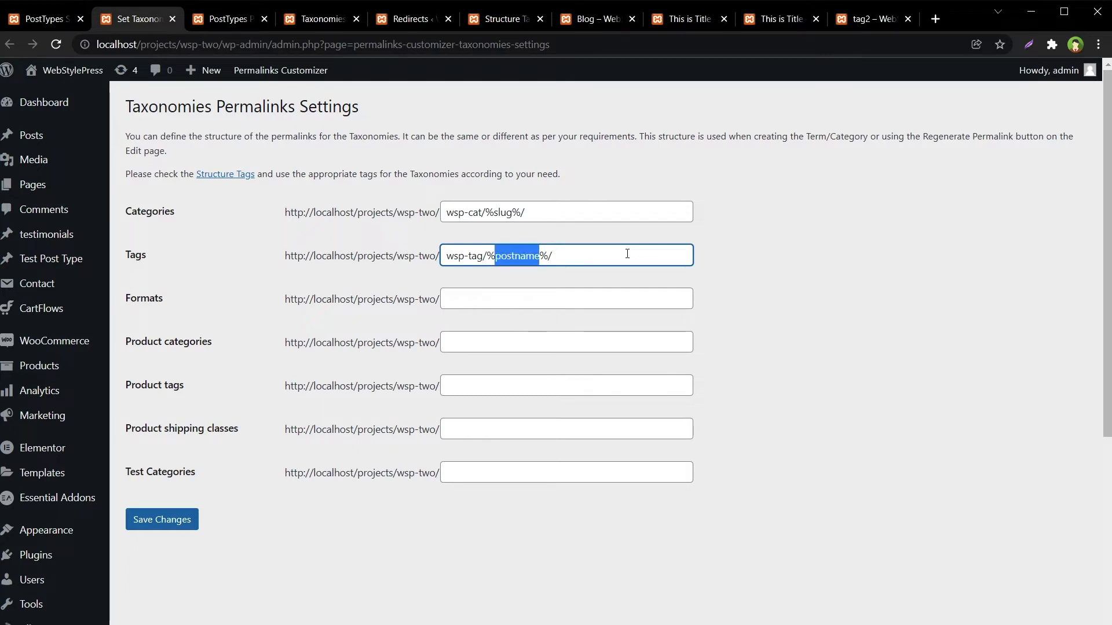
pyautogui.write('slug')
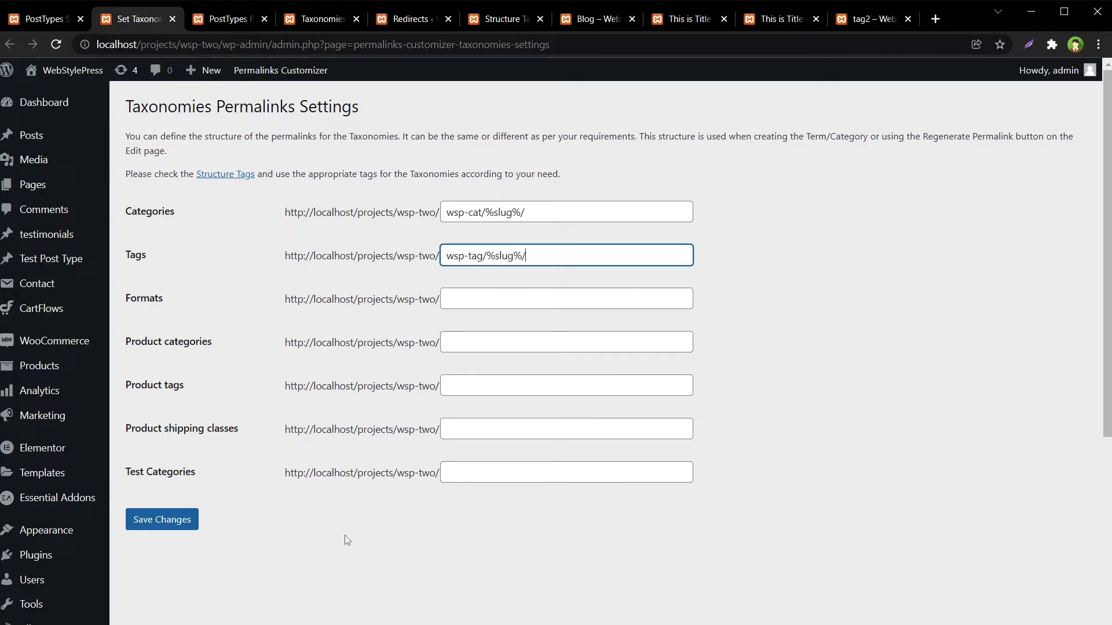
pyautogui.click(175, 522)
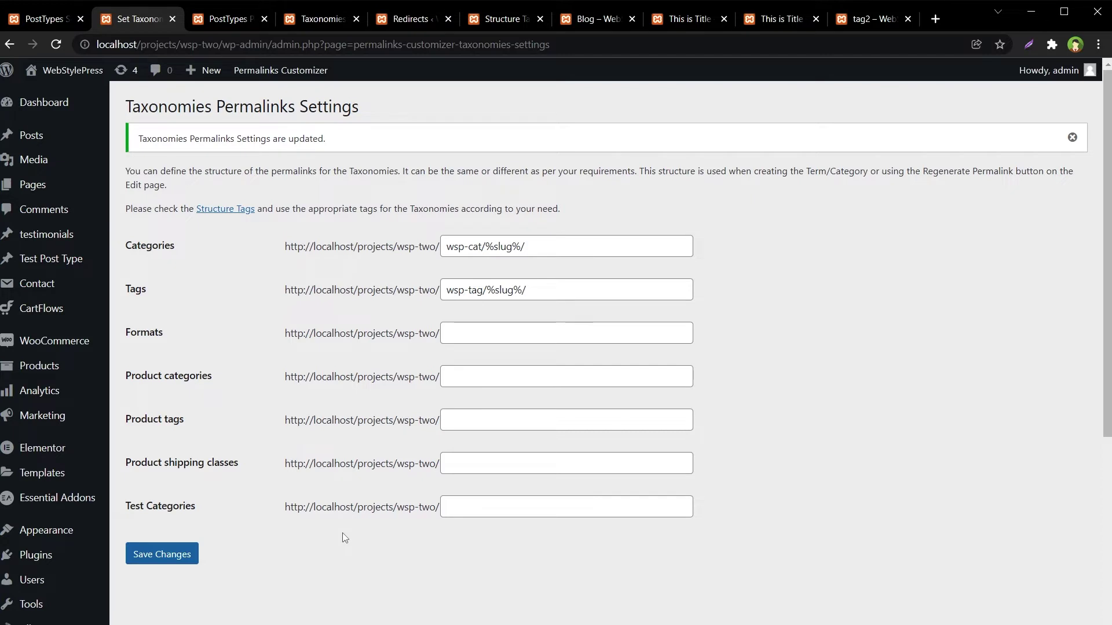
# Step: Open the tag2 tag for editing from its archive page and regenerate its permalink, accepting the confirmation
pyautogui.click(867, 19)
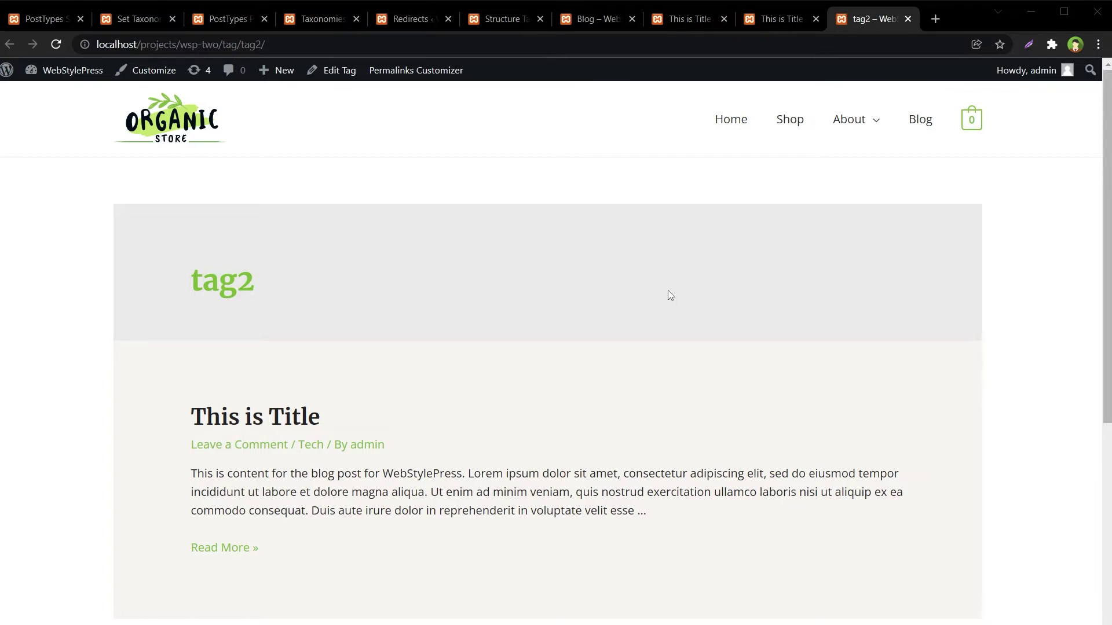
pyautogui.middleClick(340, 70)
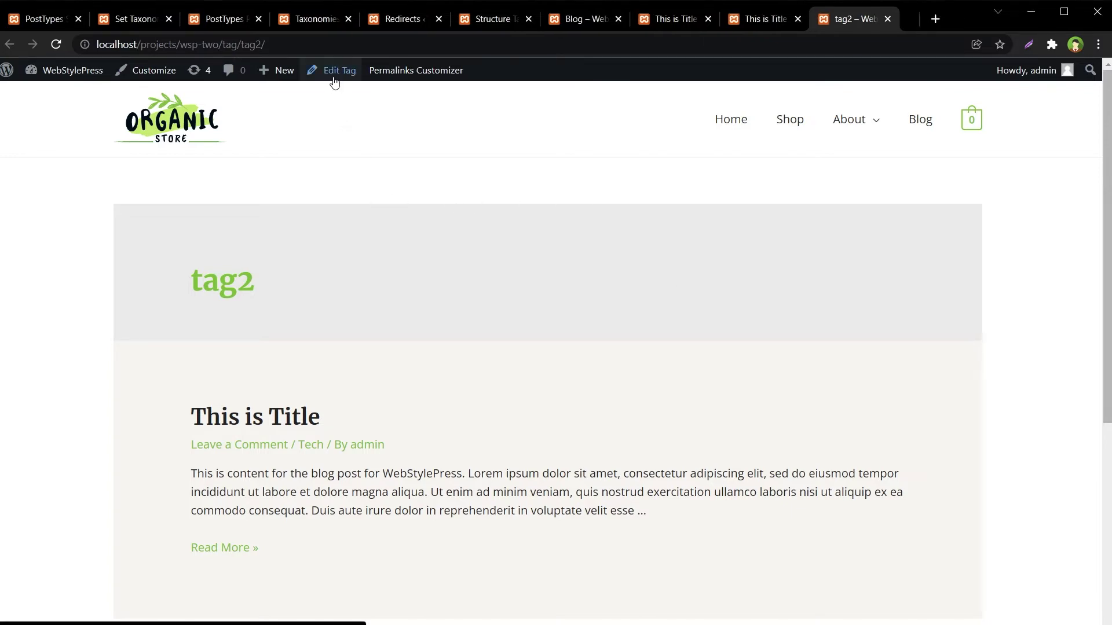
pyautogui.click(874, 19)
pyautogui.click(534, 410)
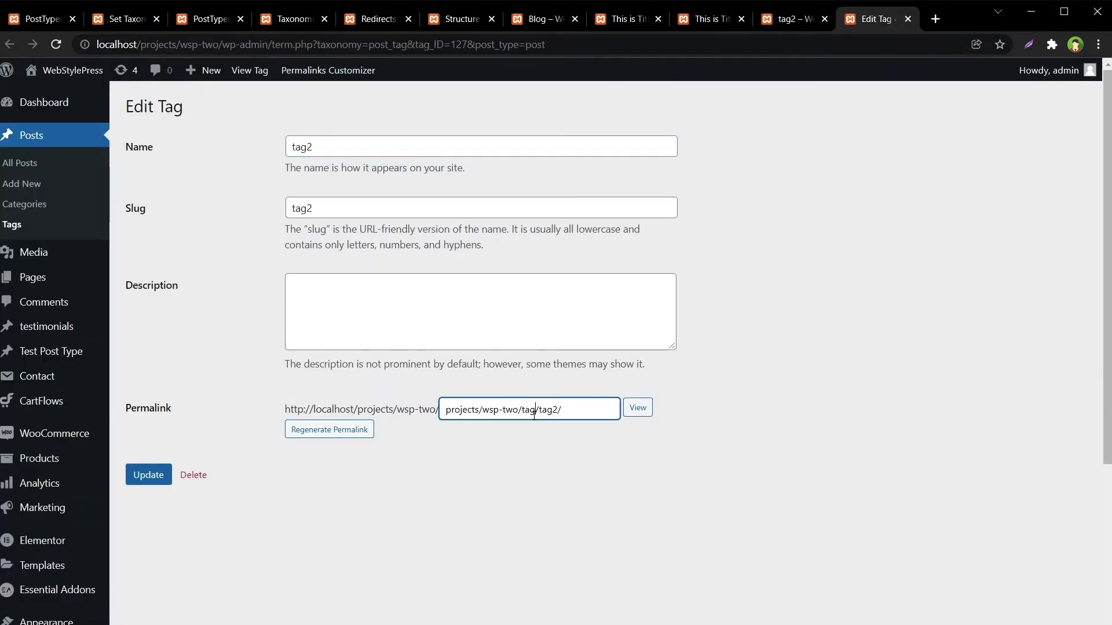
pyautogui.click(345, 436)
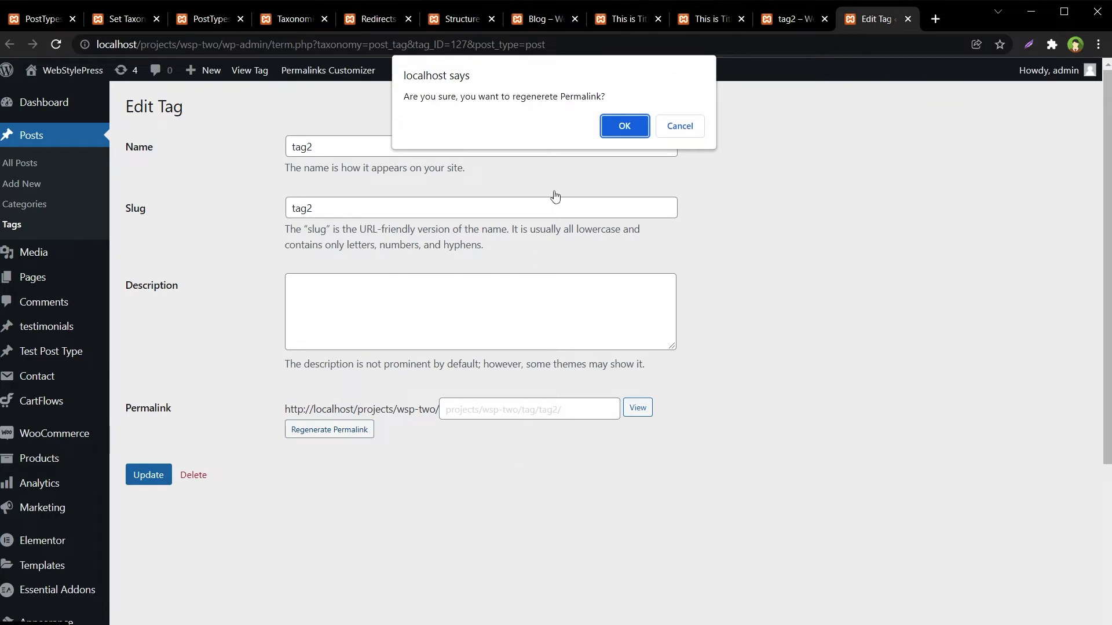
pyautogui.click(620, 122)
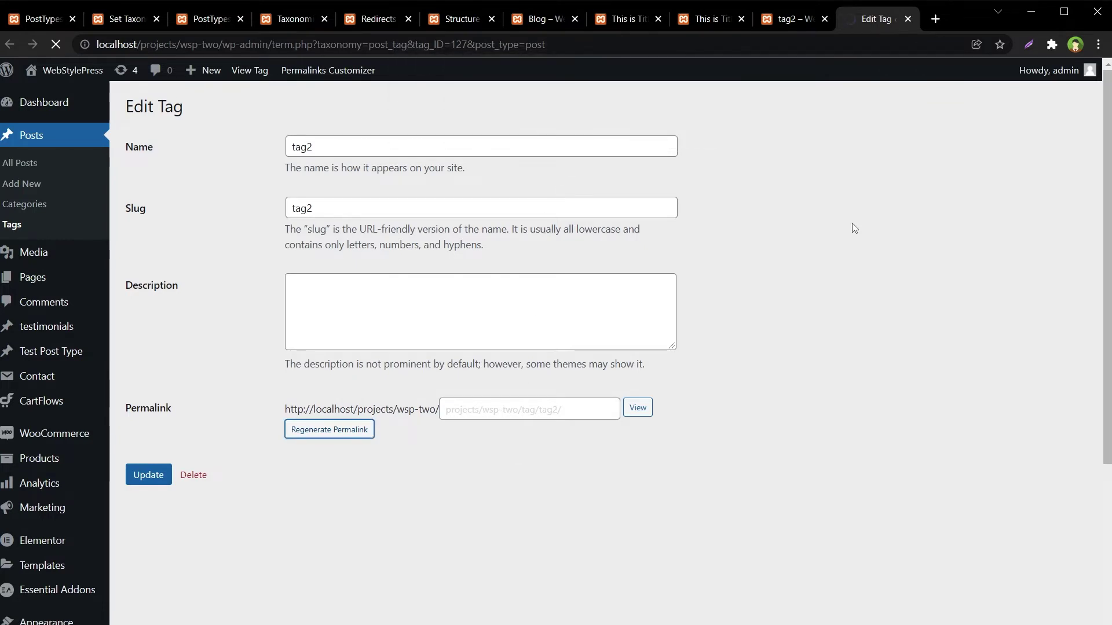
# Step: Check the regenerated permalink of tag2 and update the tag
pyautogui.click(539, 455)
pyautogui.tripleClick(540, 455)
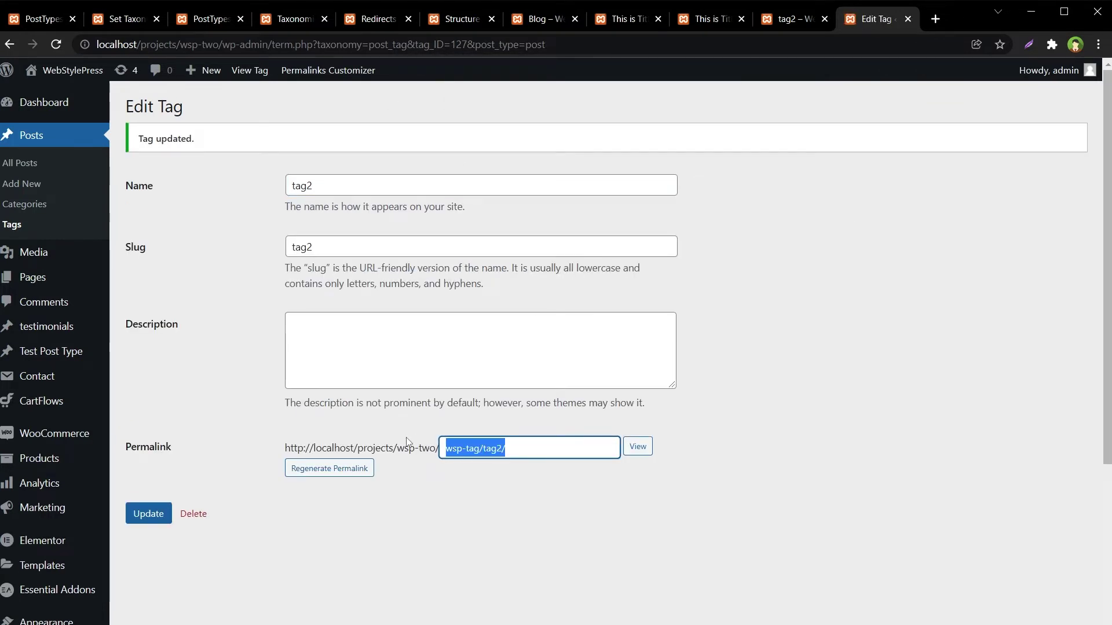
pyautogui.click(196, 523)
pyautogui.click(149, 514)
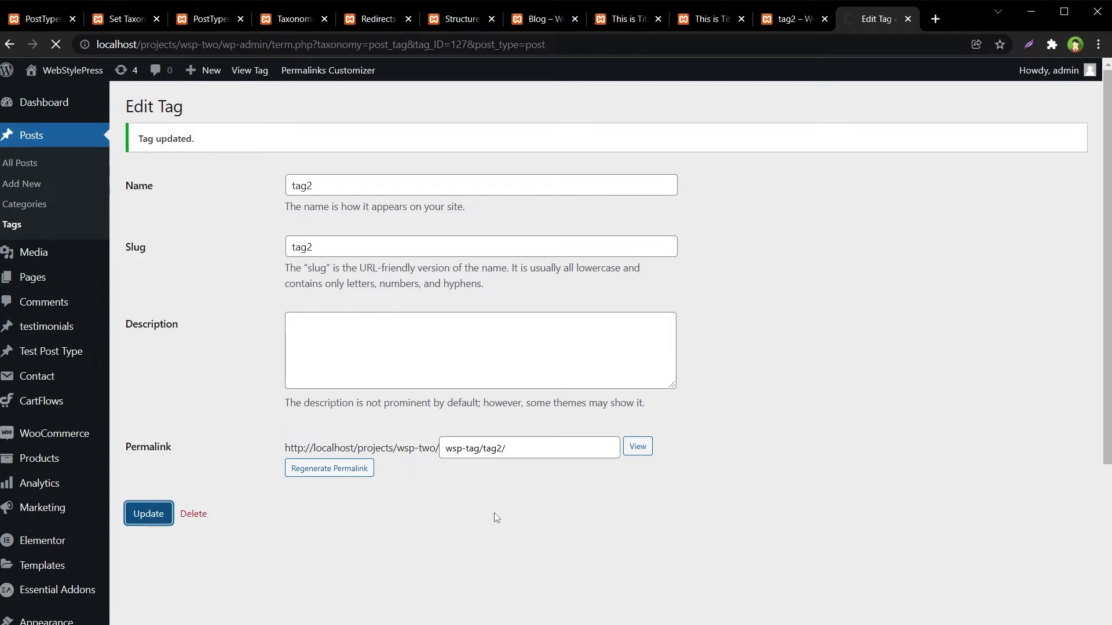
# Step: Reload the tag2 archive page and examine the tag prefix in its URL
pyautogui.click(792, 19)
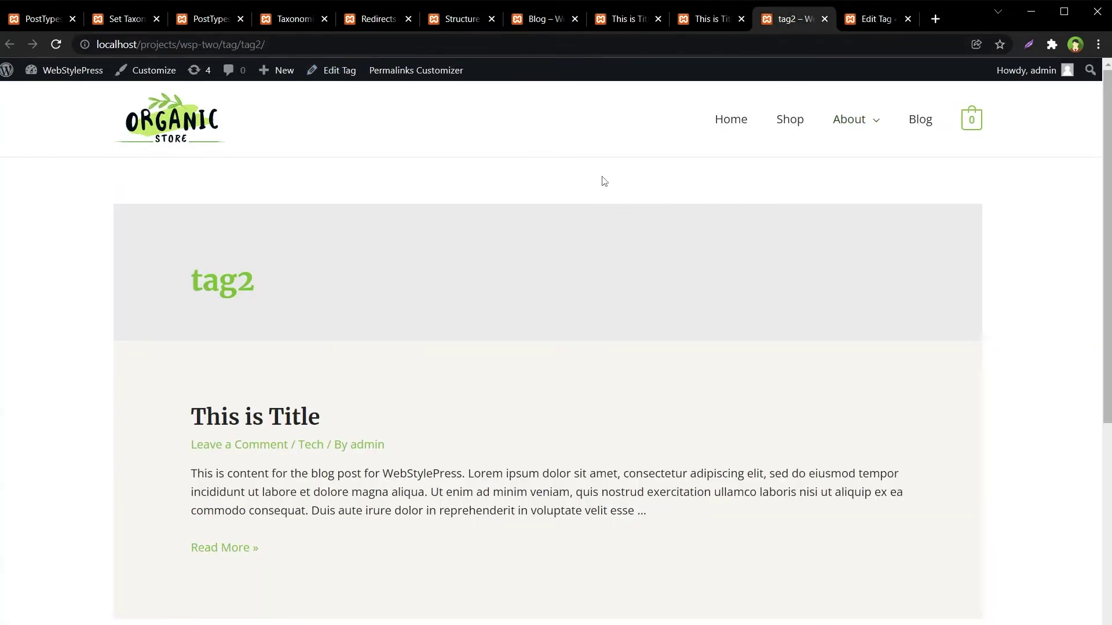
pyautogui.press('F5')
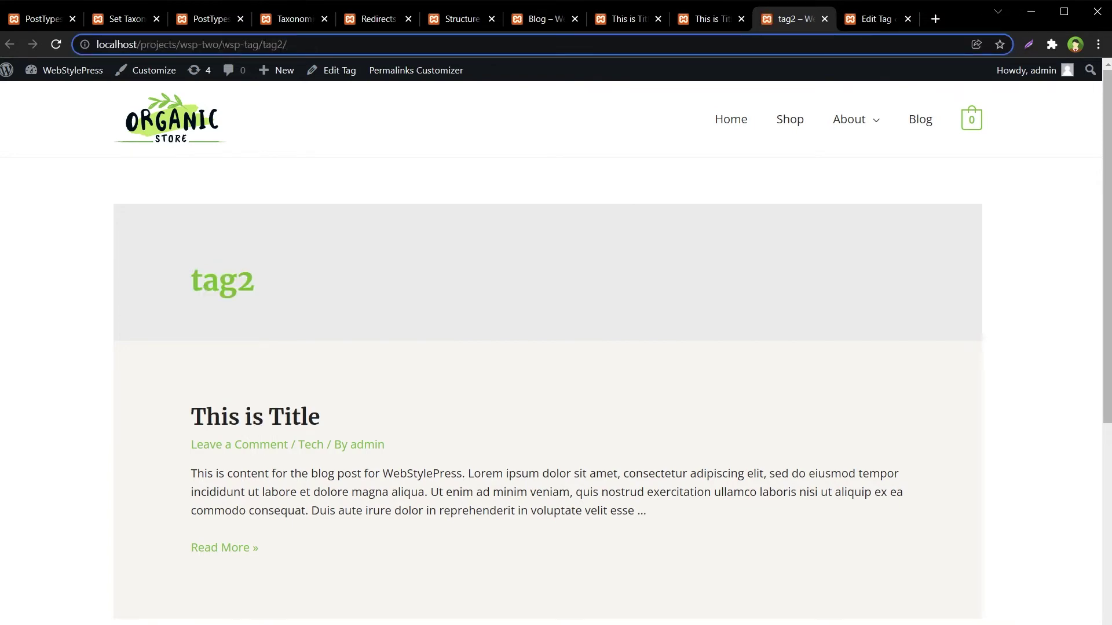
pyautogui.moveTo(222, 44); pyautogui.dragTo(262, 45)
pyautogui.click(699, 143)
# Step: Open the "This is Title" post for editing from its live page and regenerate its permalink, accepting the confirmation
pyautogui.click(702, 19)
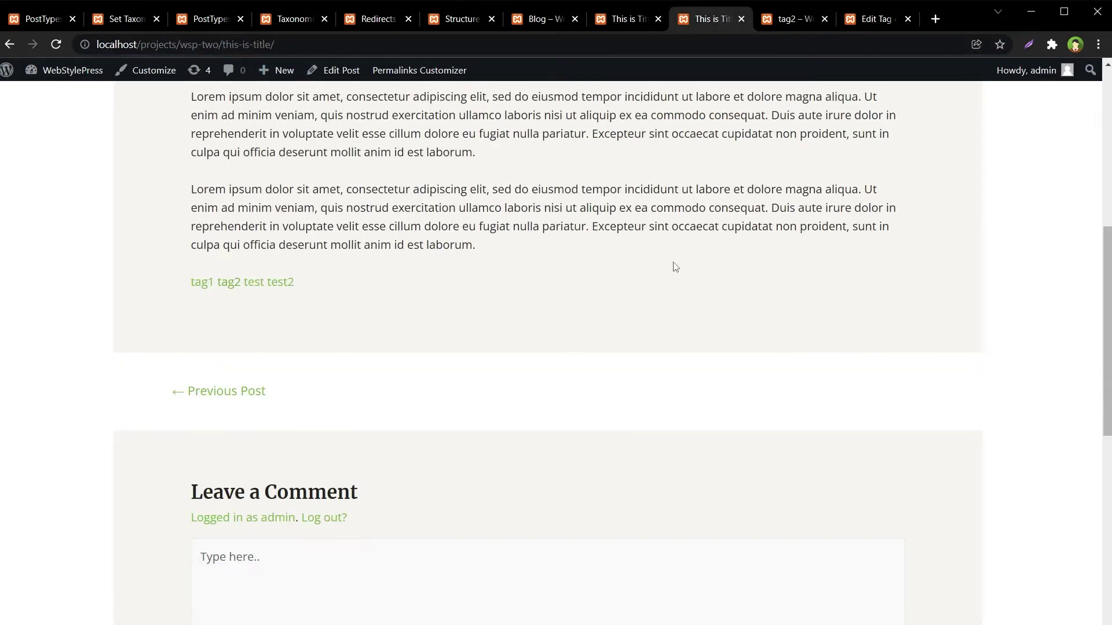
pyautogui.scroll(15, 673, 265)
pyautogui.click(294, 45)
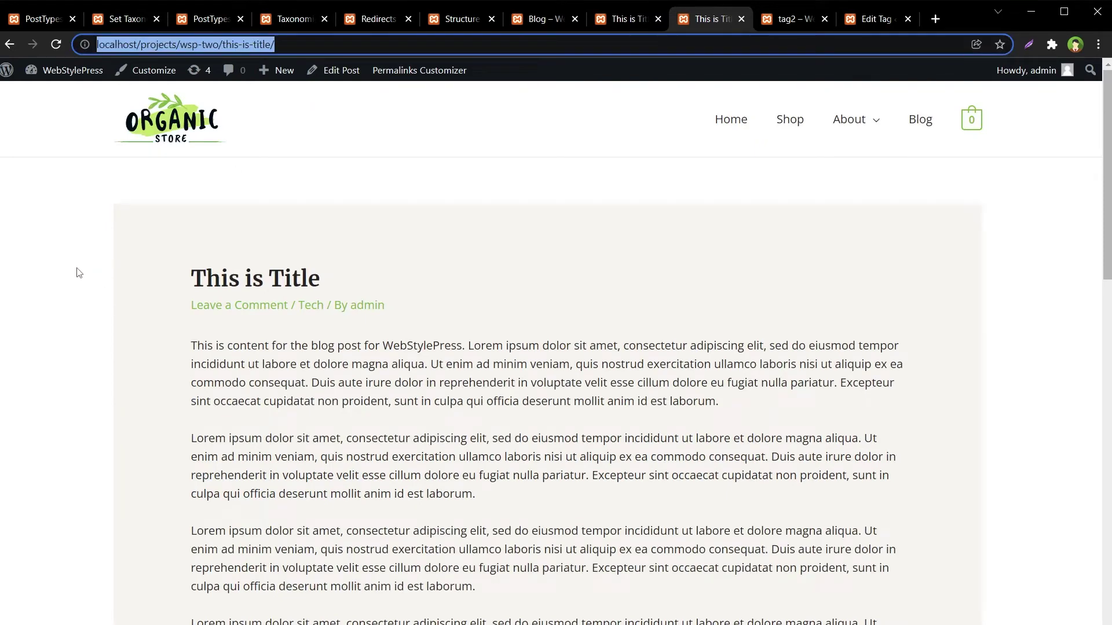
pyautogui.press('Return')
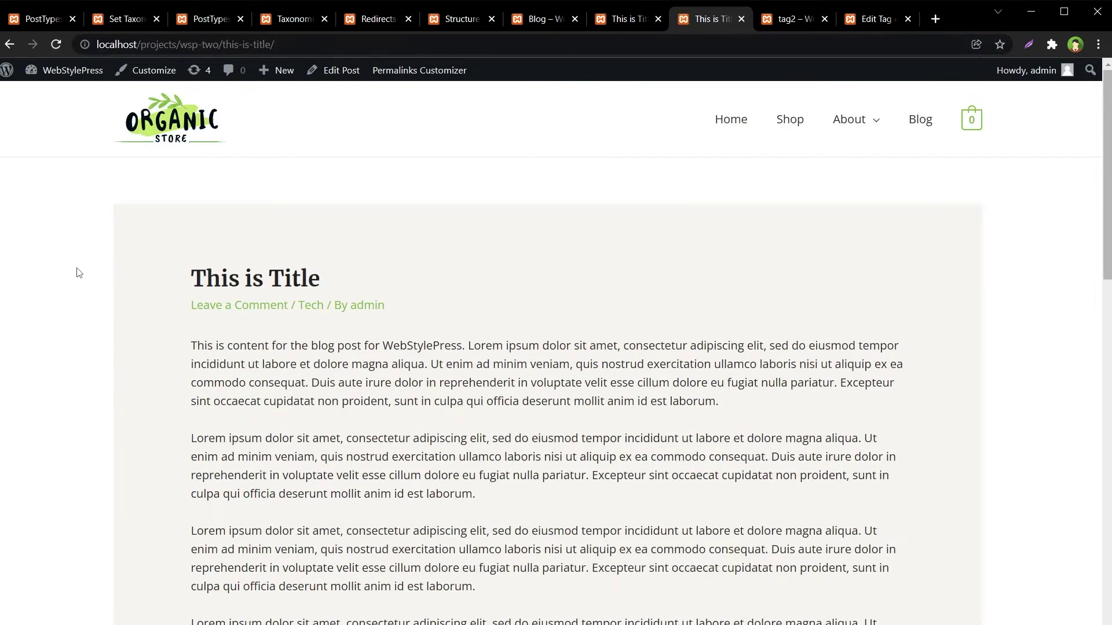
pyautogui.keyDown('ctrl'); pyautogui.click(336, 70); pyautogui.keyUp('ctrl')
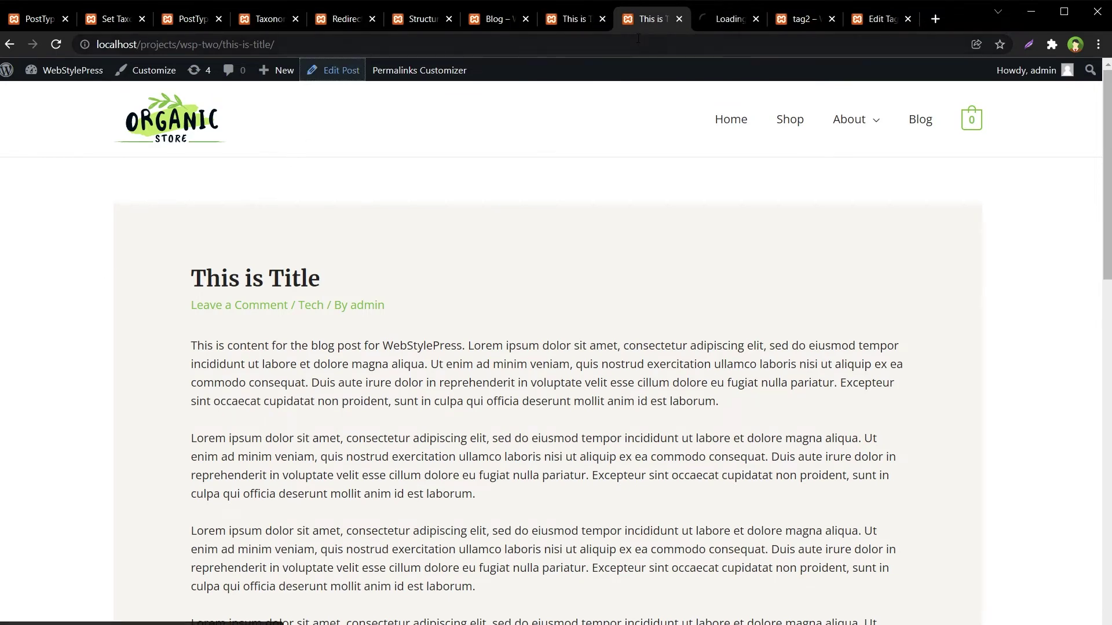
pyautogui.click(724, 19)
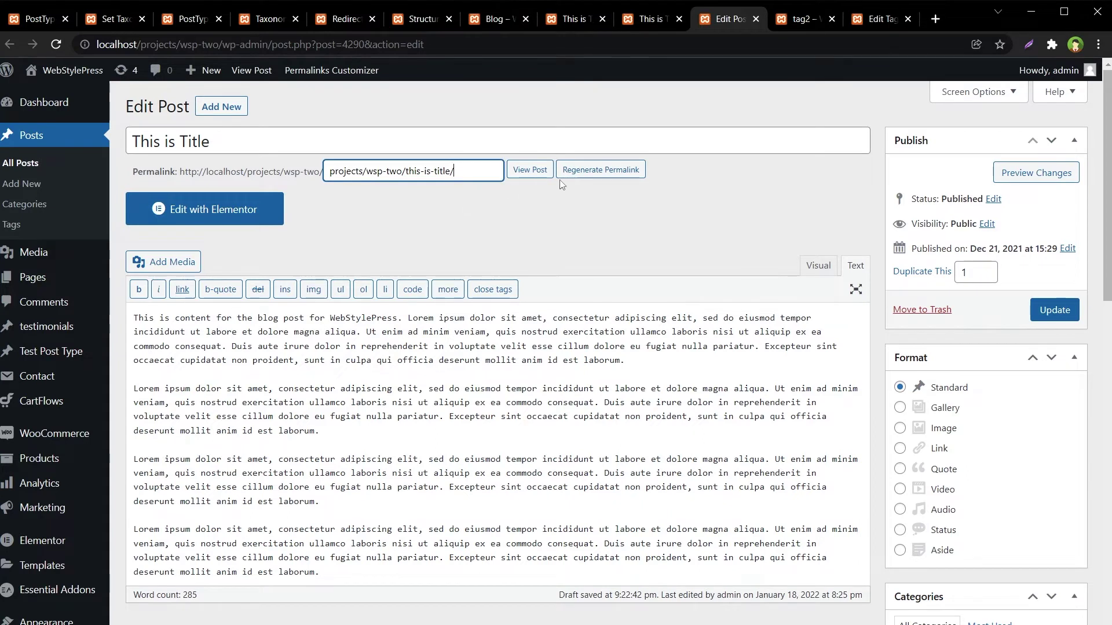
pyautogui.click(601, 169)
pyautogui.click(620, 137)
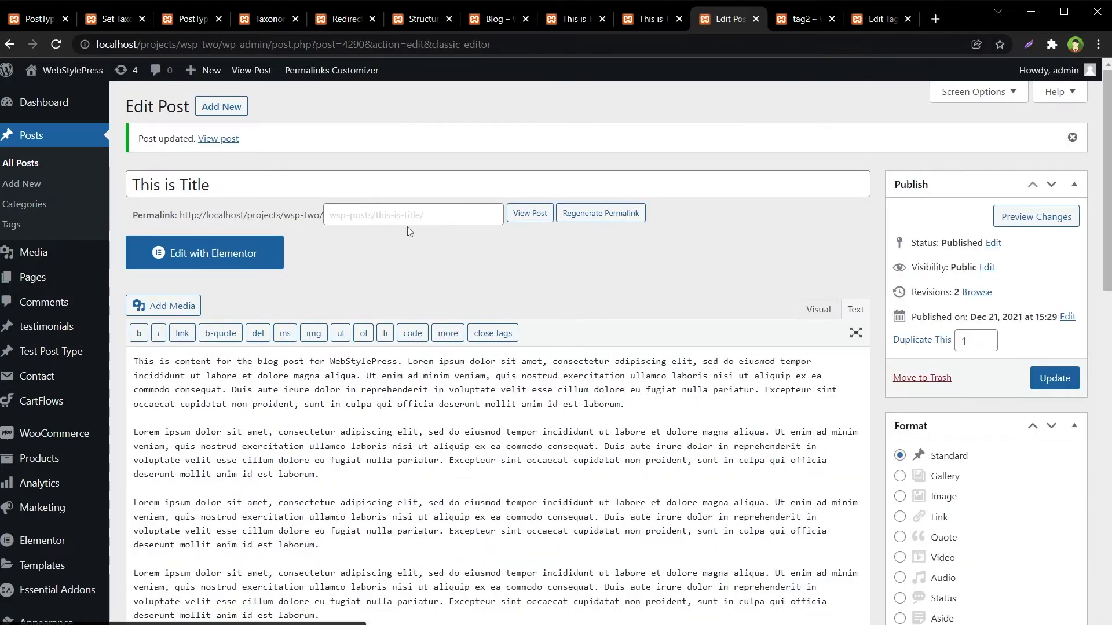
# Step: Check the prefix in the post's regenerated permalink and update the post
pyautogui.click(399, 223)
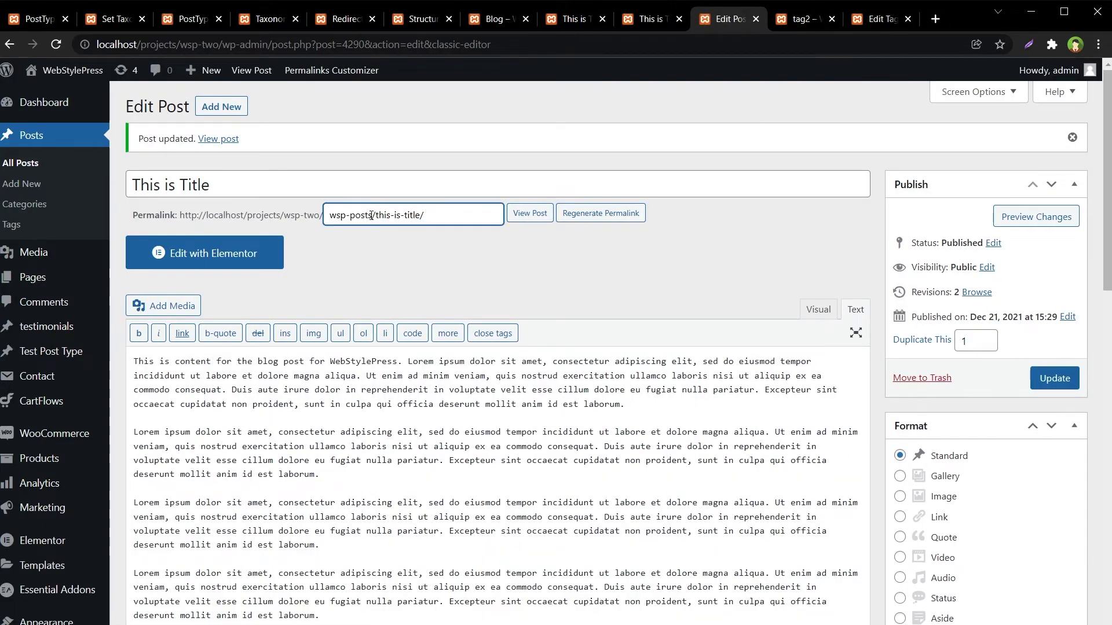
pyautogui.moveTo(371, 214); pyautogui.dragTo(328, 215)
pyautogui.click(389, 263)
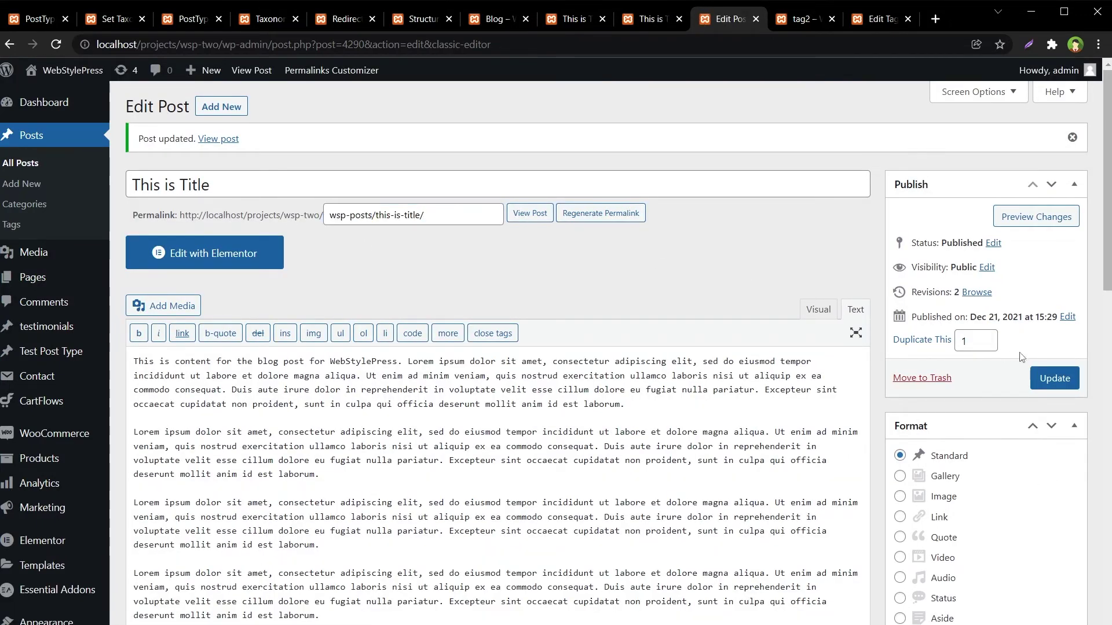
pyautogui.click(1054, 378)
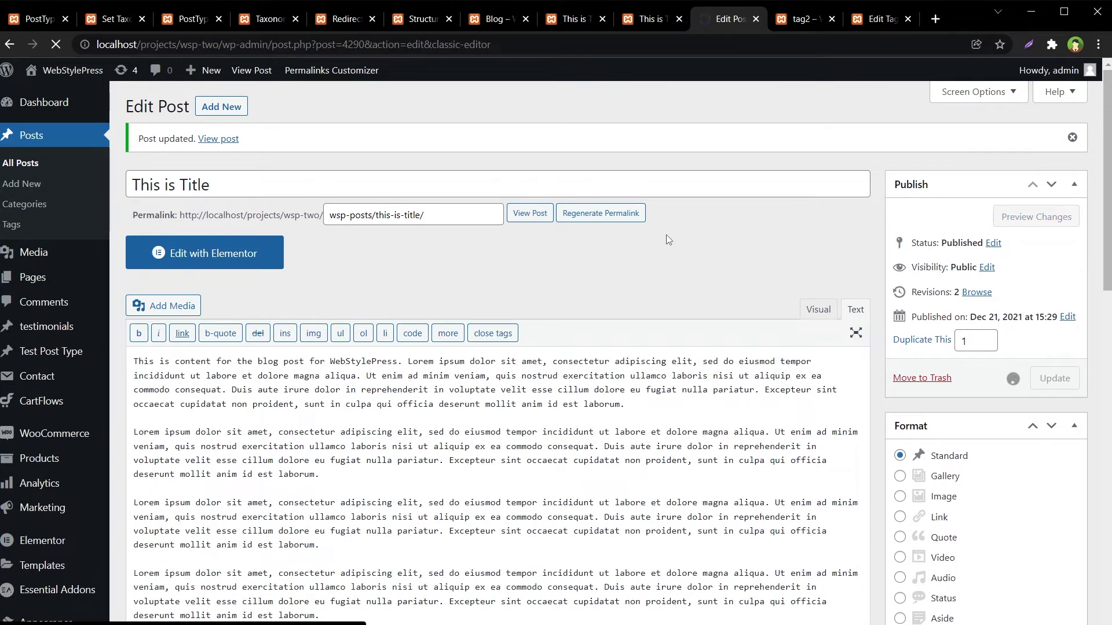
# Step: Reload the live "This is Title" post and examine the prefix in its URL
pyautogui.click(653, 18)
pyautogui.press('F5')
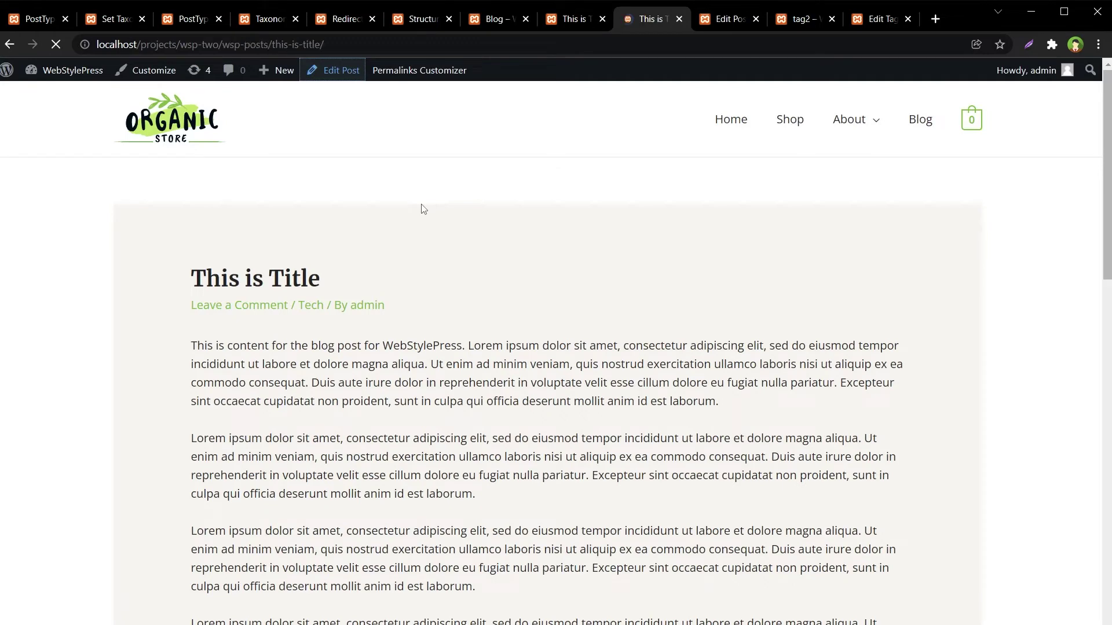
pyautogui.click(318, 44)
pyautogui.click(319, 45)
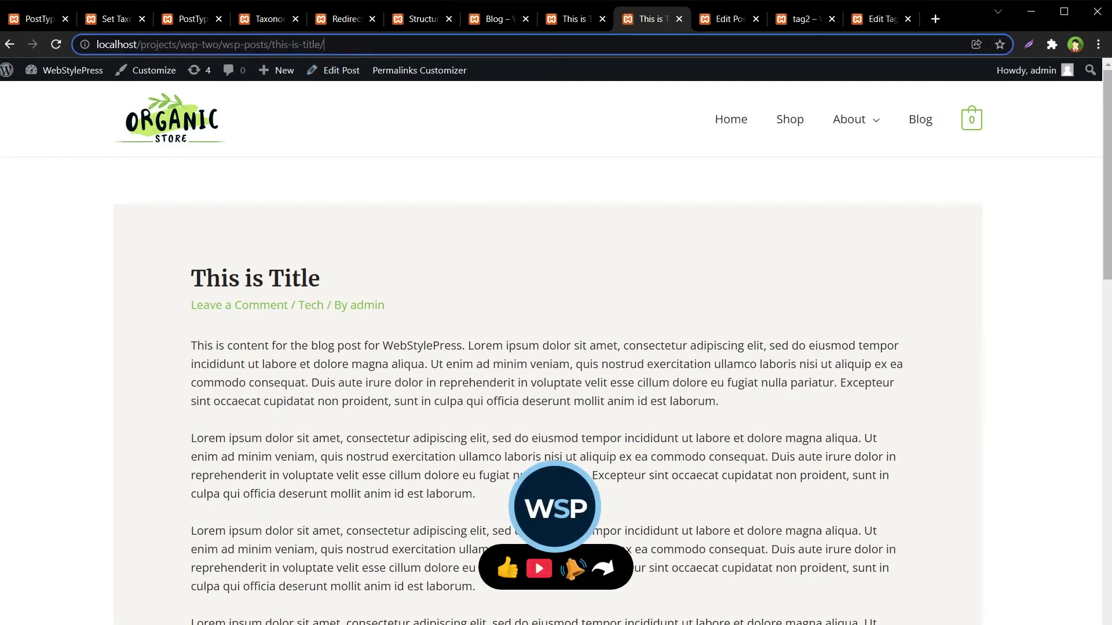
pyautogui.moveTo(223, 45); pyautogui.dragTo(264, 45)
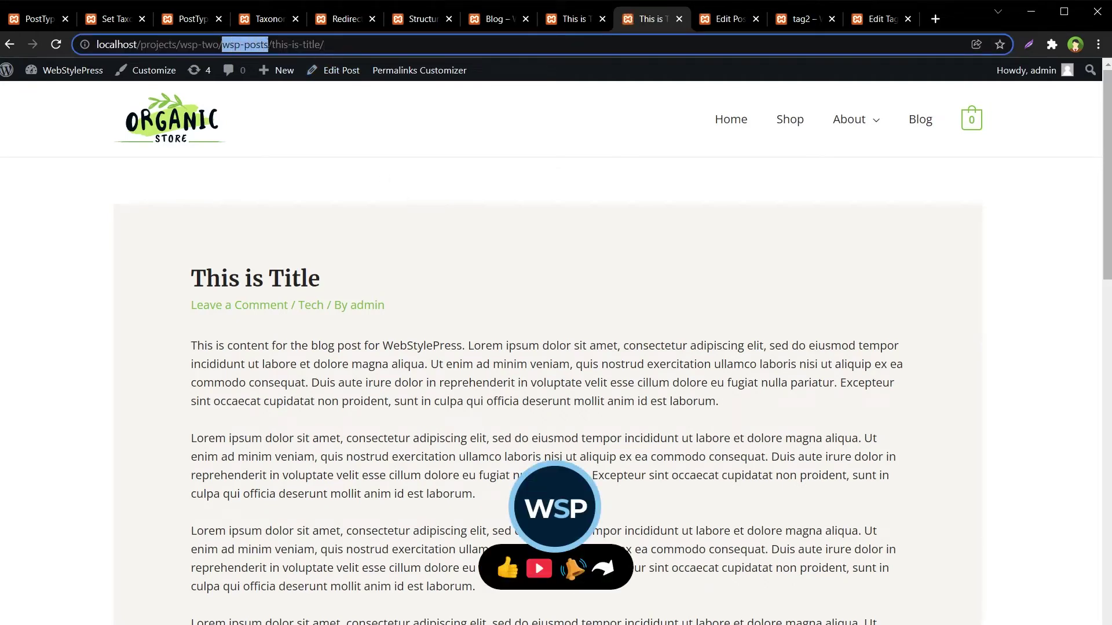
# Step: Open the list of all Test Post Type entries in a new browser tab placed after the other tabs
pyautogui.click(422, 19)
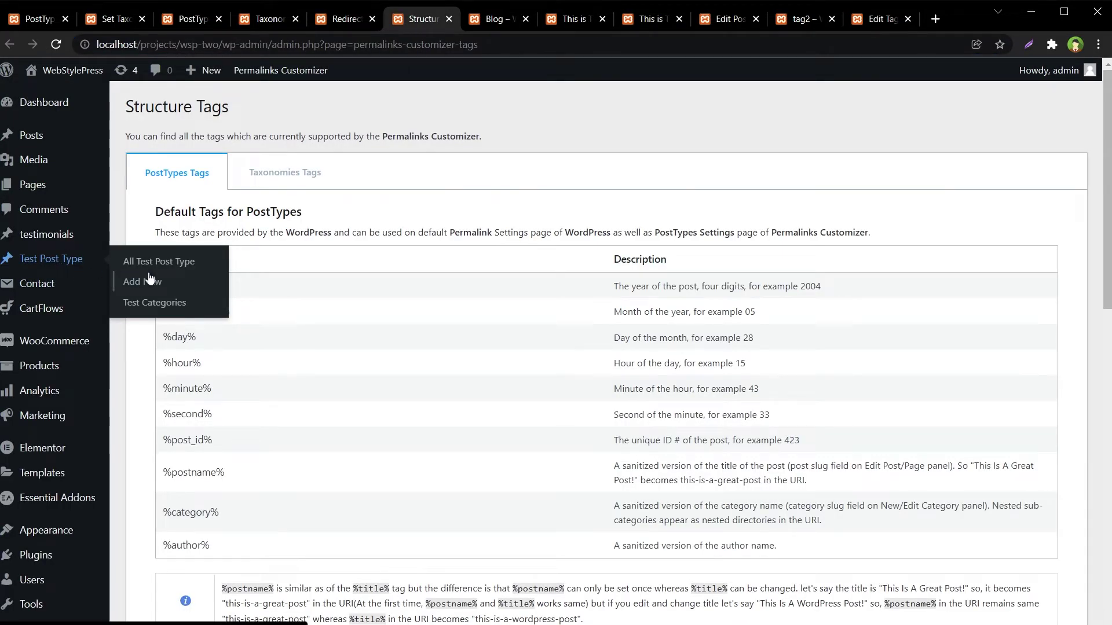
pyautogui.middleClick(174, 261)
pyautogui.click(456, 21)
pyautogui.moveTo(456, 21); pyautogui.dragTo(883, 20)
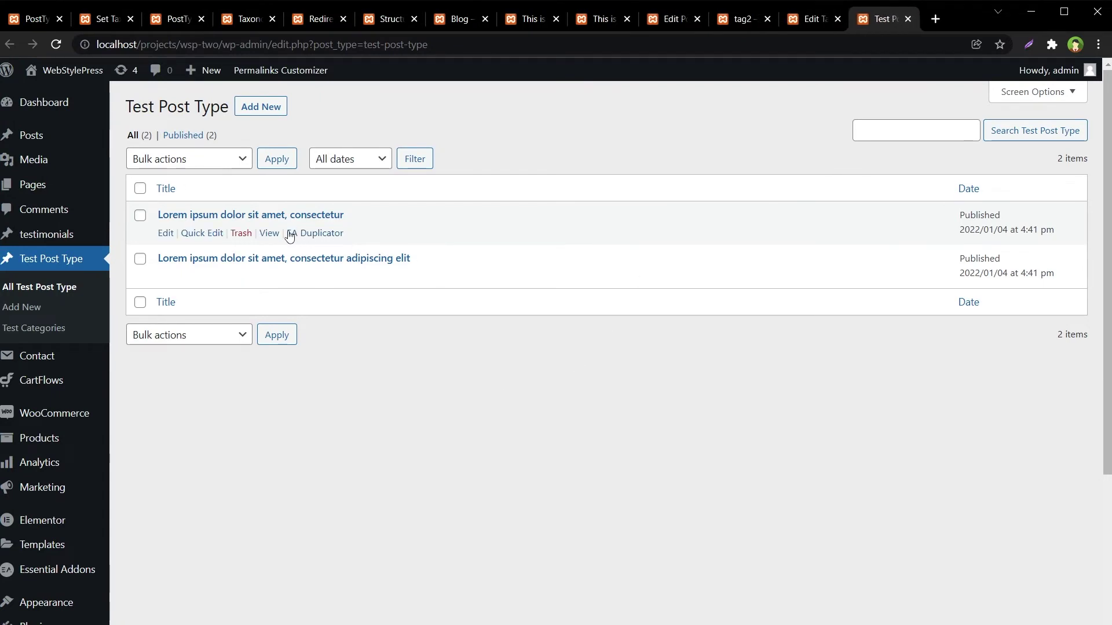
# Step: View the "Lorem ipsum dolor sit amet, consectetur" entry in a new browser tab and examine its URL
pyautogui.middleClick(270, 232)
pyautogui.hotkey('ctrl', 'Tab')
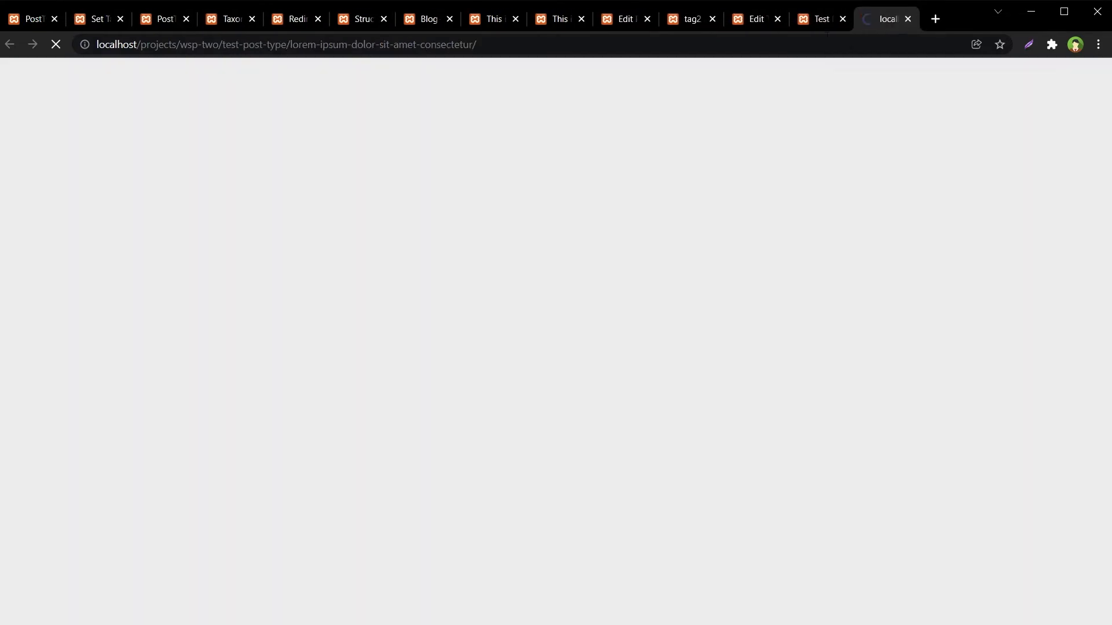
pyautogui.click(242, 47)
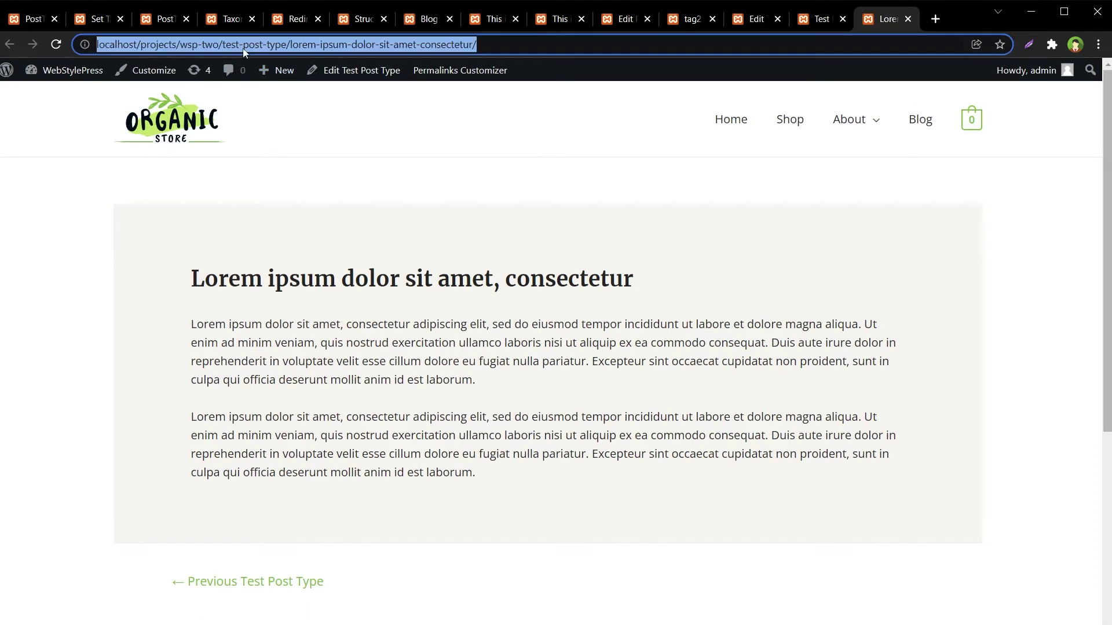
pyautogui.press('End')
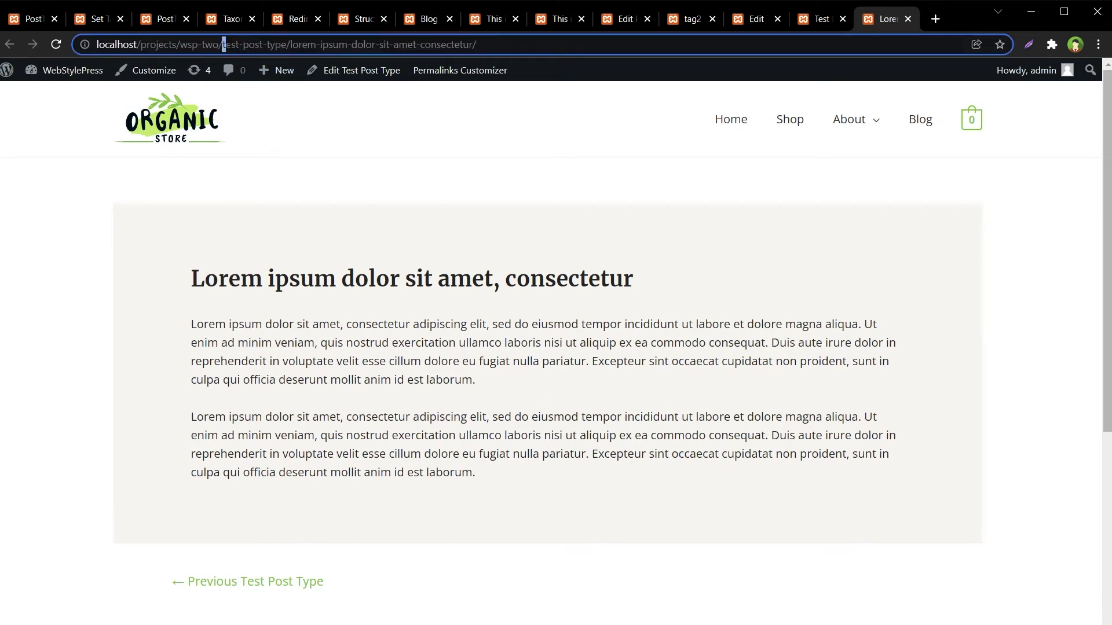
# Step: Open the "Lorem ipsum dolor sit amet, consectetur" Test Post Type entry for editing and regenerate its permalink
pyautogui.moveTo(239, 44); pyautogui.dragTo(286, 43)
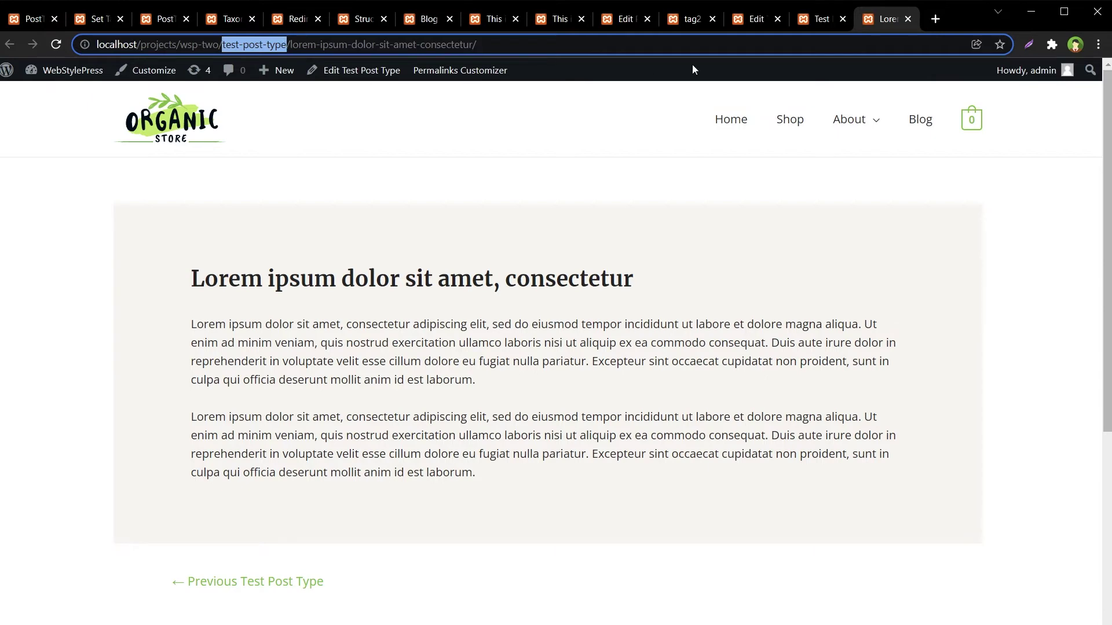
pyautogui.click(801, 24)
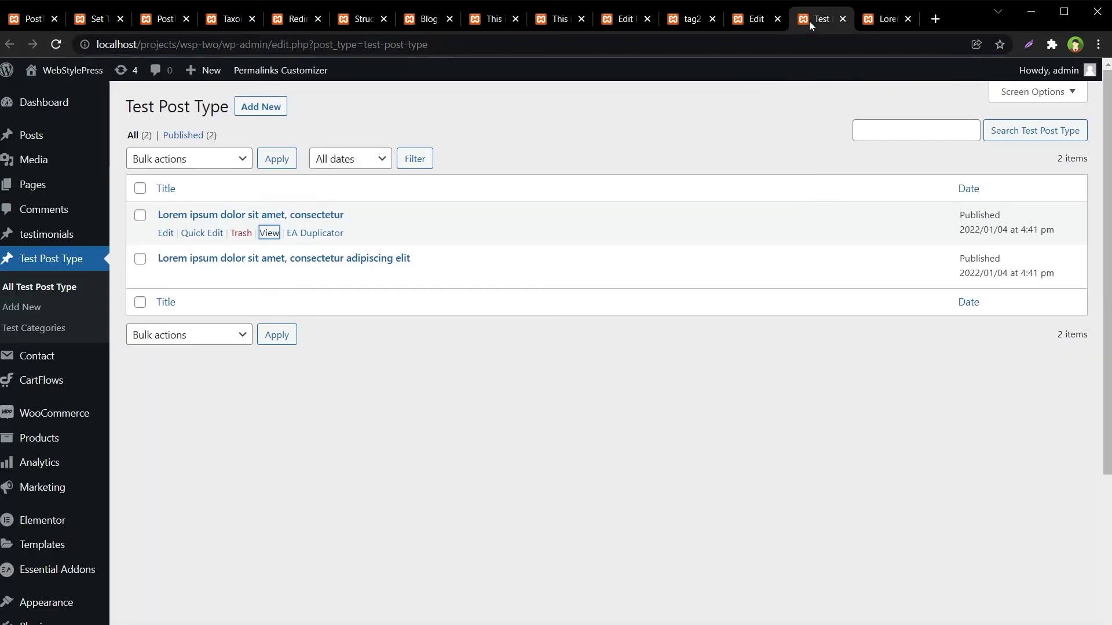
pyautogui.click(166, 234)
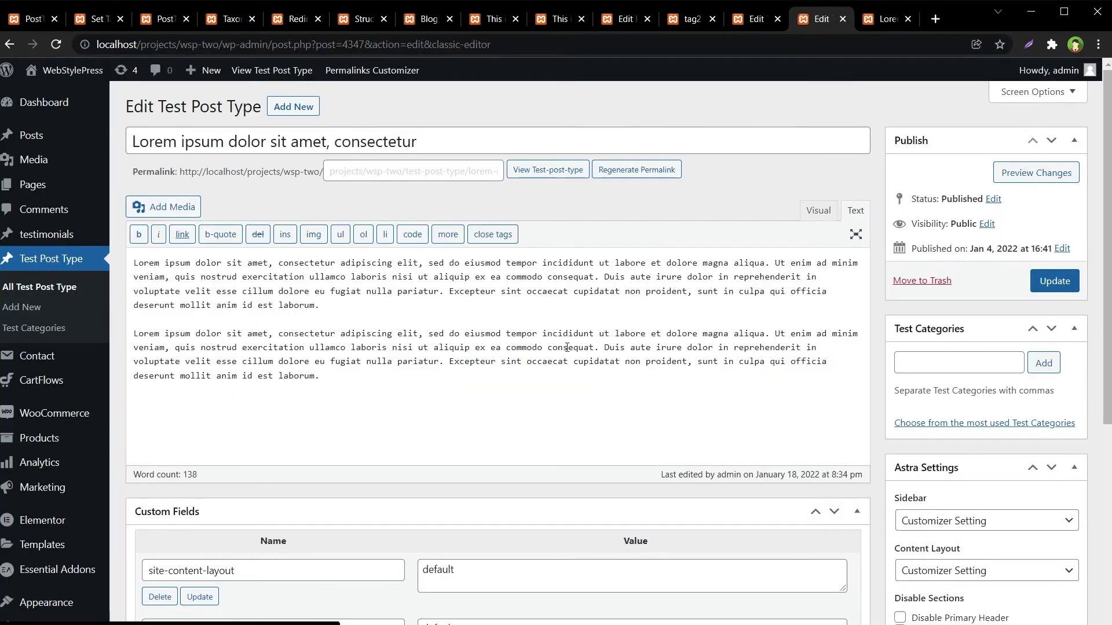
pyautogui.click(403, 171)
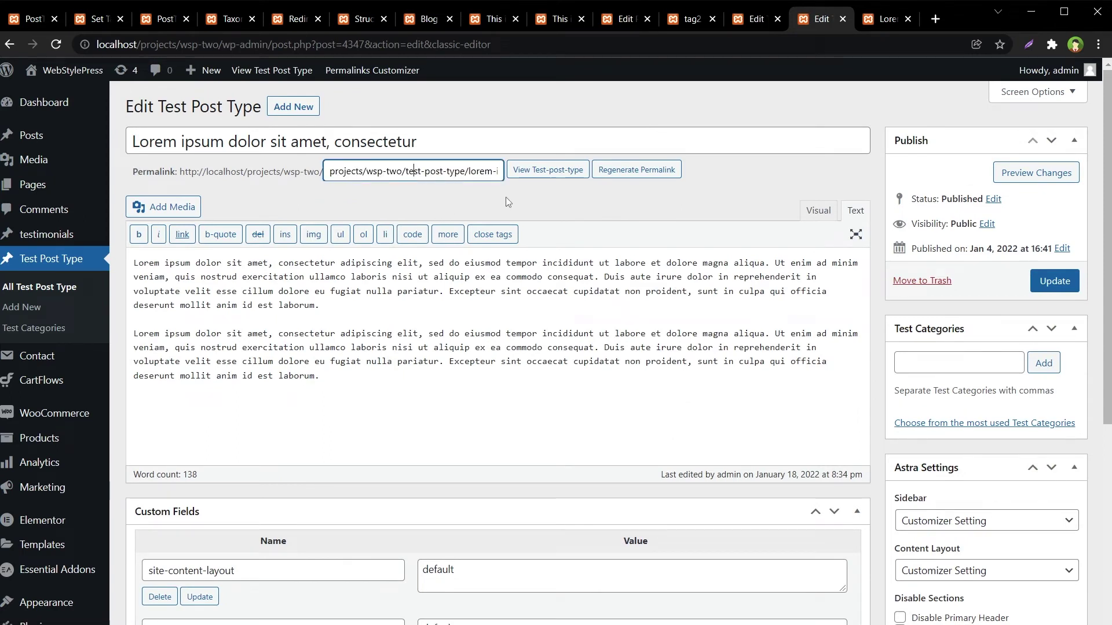
pyautogui.click(617, 170)
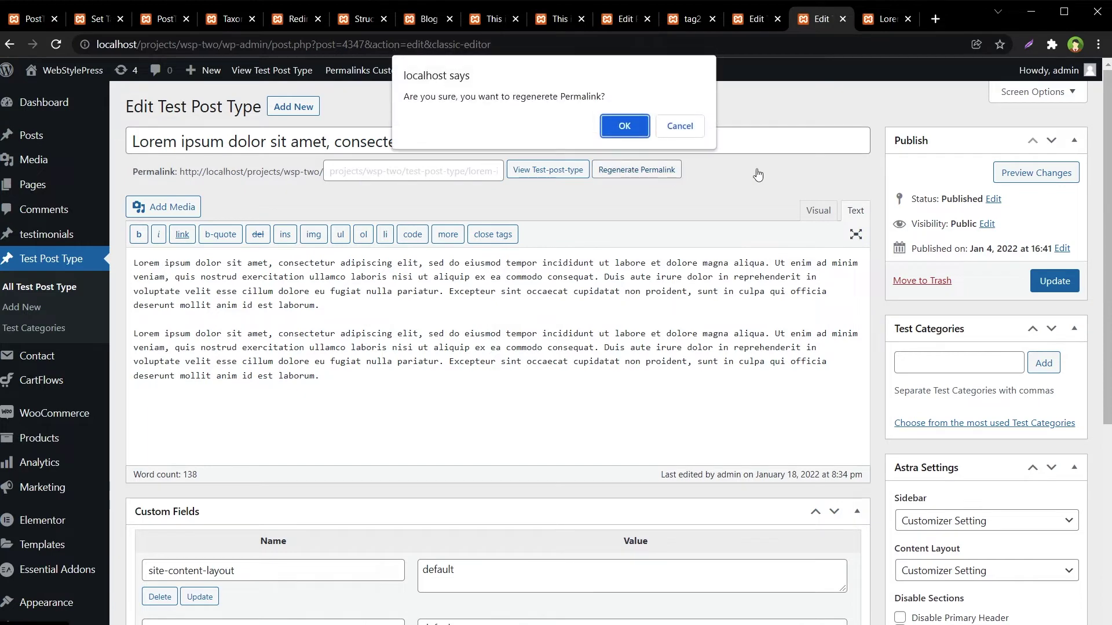
pyautogui.click(625, 126)
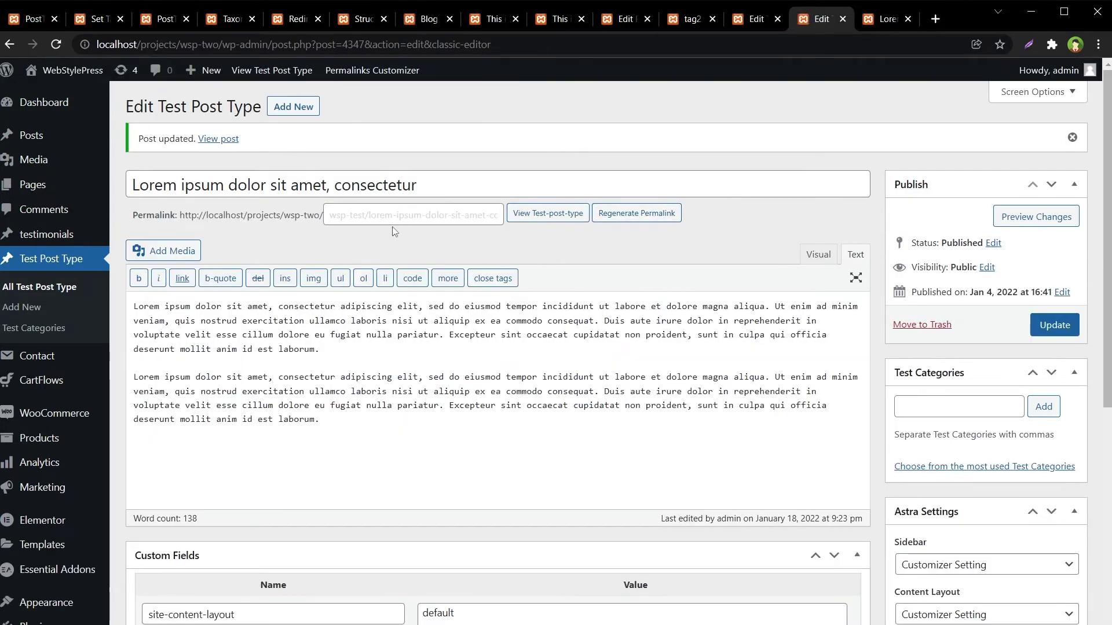
# Step: Check the prefix in the Test Post Type entry's regenerated permalink and update the entry
pyautogui.click(376, 215)
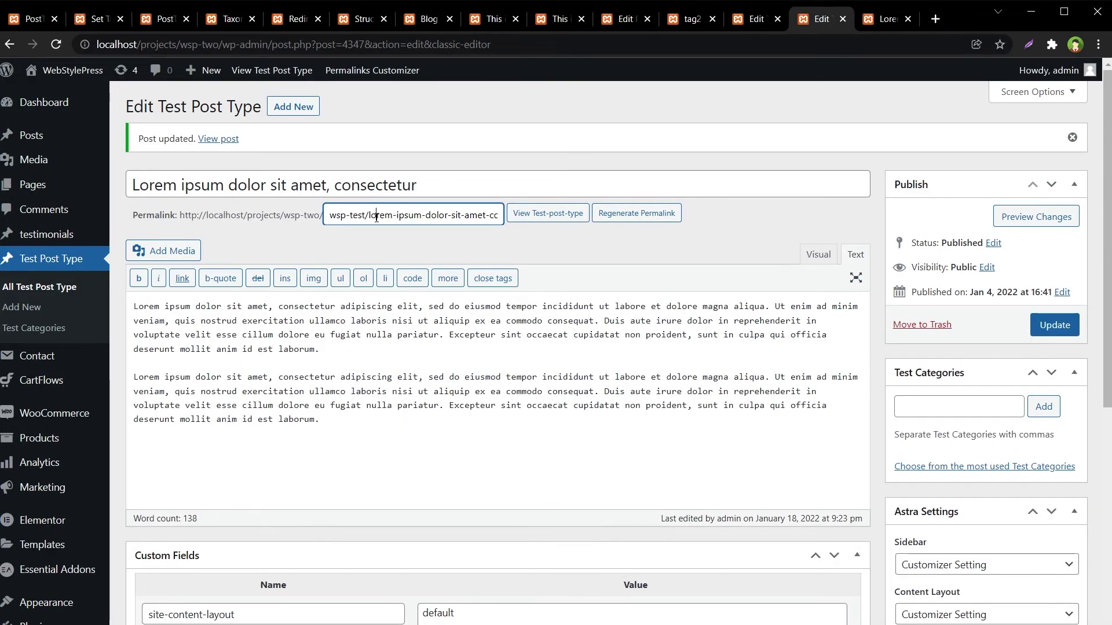
pyautogui.moveTo(368, 215); pyautogui.dragTo(326, 216)
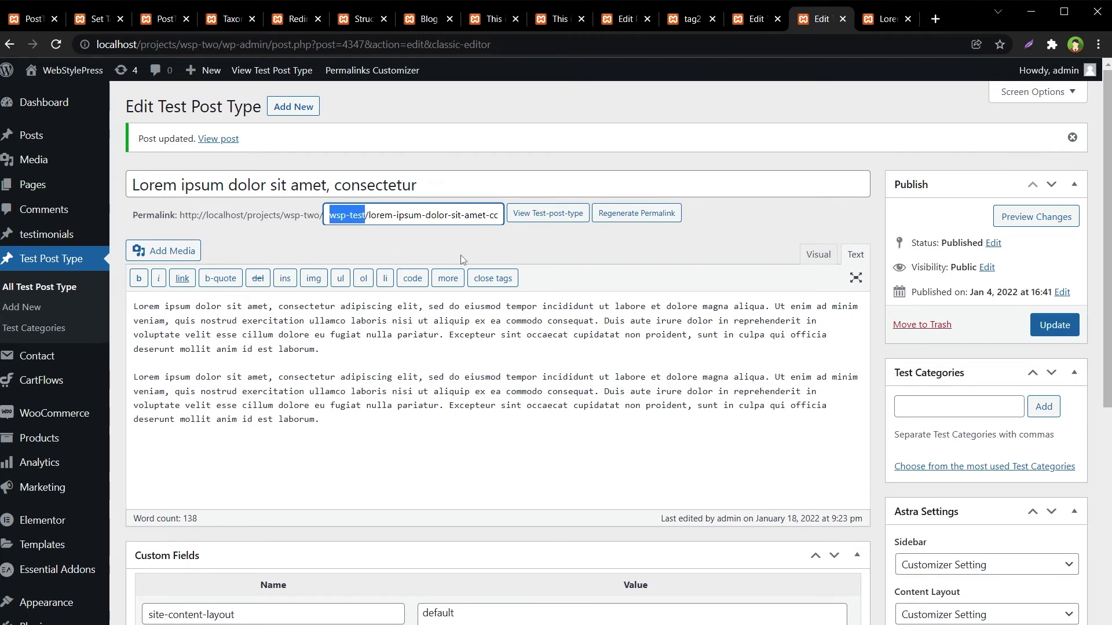
pyautogui.click(1004, 276)
pyautogui.click(1057, 324)
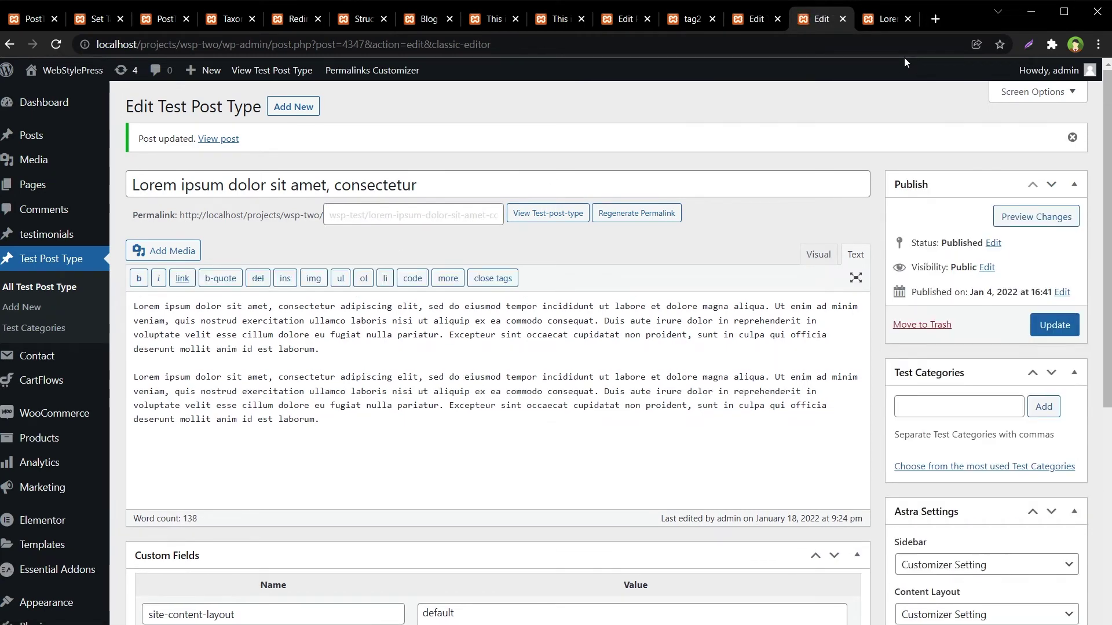
# Step: Reload the live "Lorem ipsum dolor sit amet, consectetur" entry and examine the prefix in its URL
pyautogui.click(884, 19)
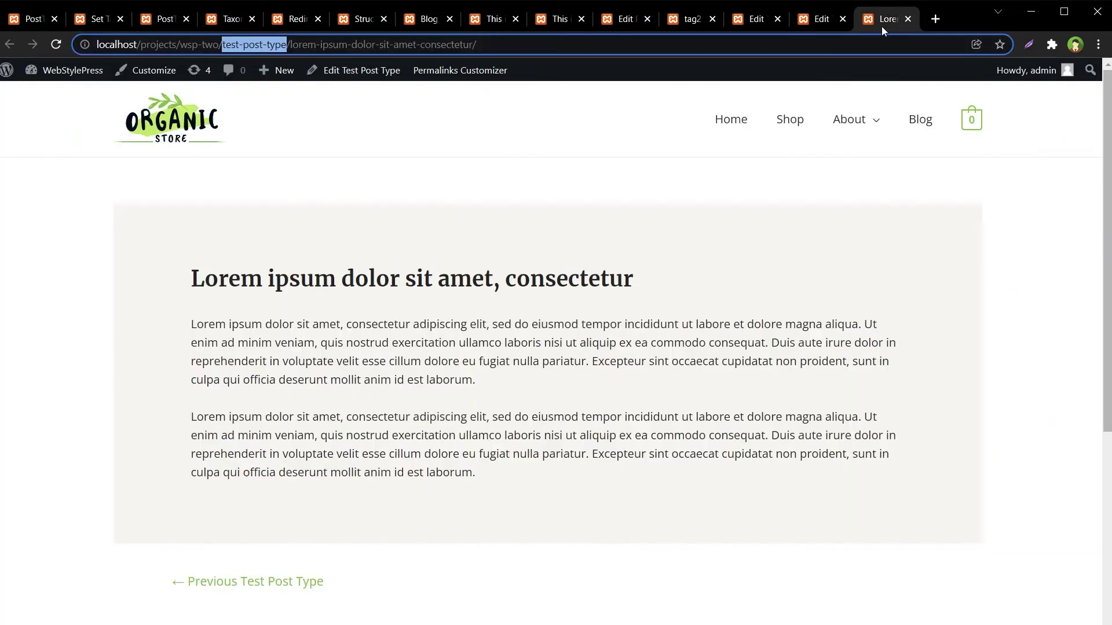
pyautogui.press('F5')
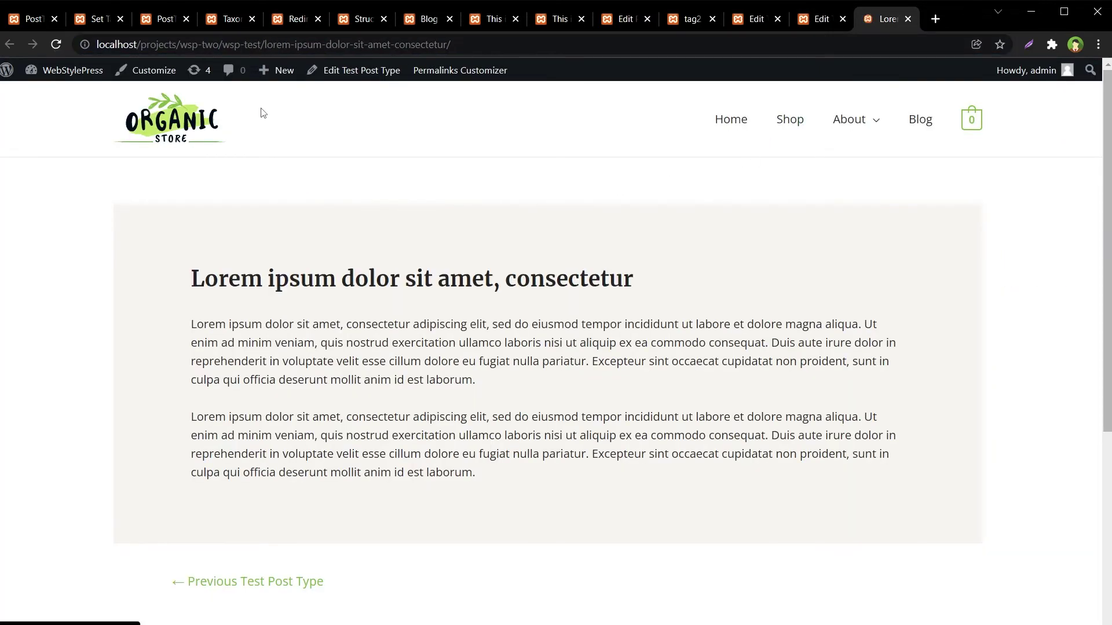
pyautogui.click(260, 44)
pyautogui.click(260, 44)
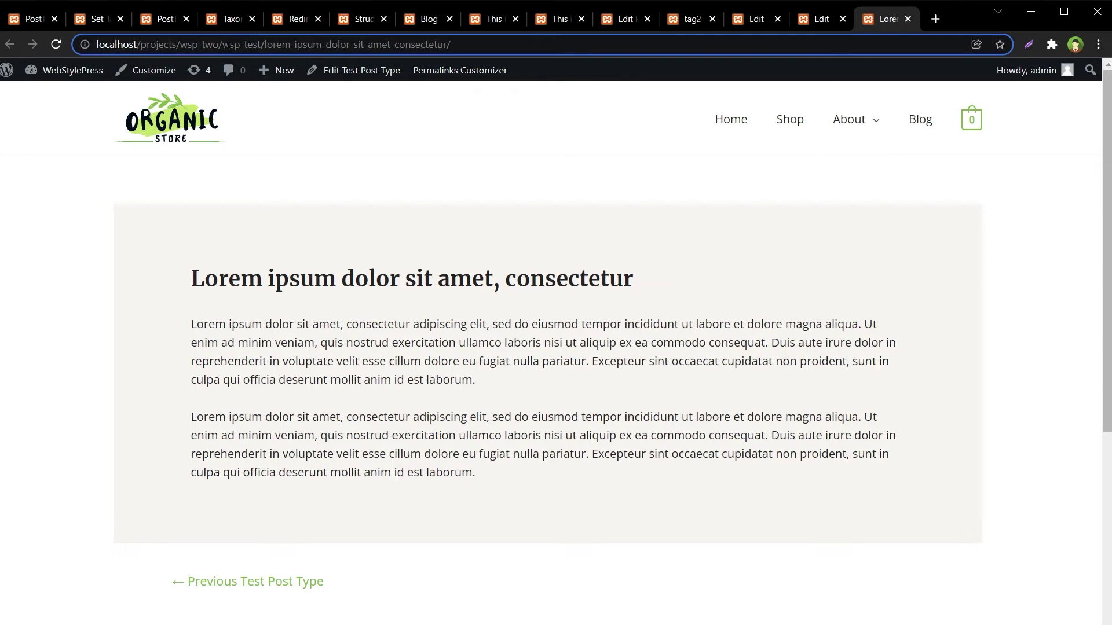
pyautogui.moveTo(222, 44); pyautogui.dragTo(253, 44)
# Step: Review the Tags structure in the Taxonomies permalink settings and the Posts and Pages structures in the PostTypes permalink settings
pyautogui.click(107, 20)
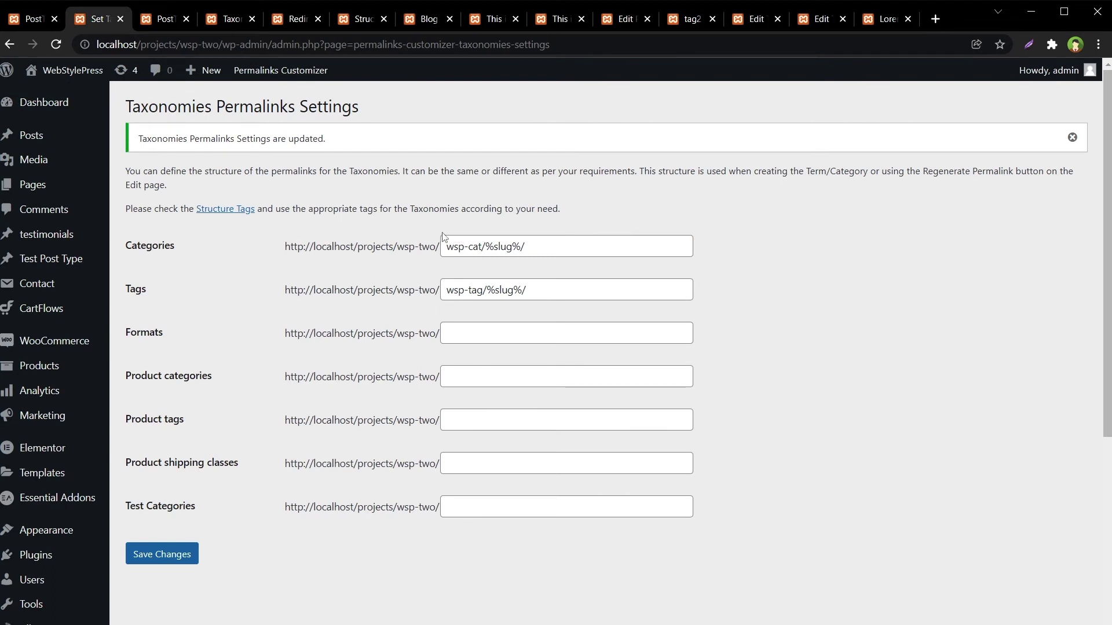
pyautogui.moveTo(482, 290); pyautogui.dragTo(445, 291)
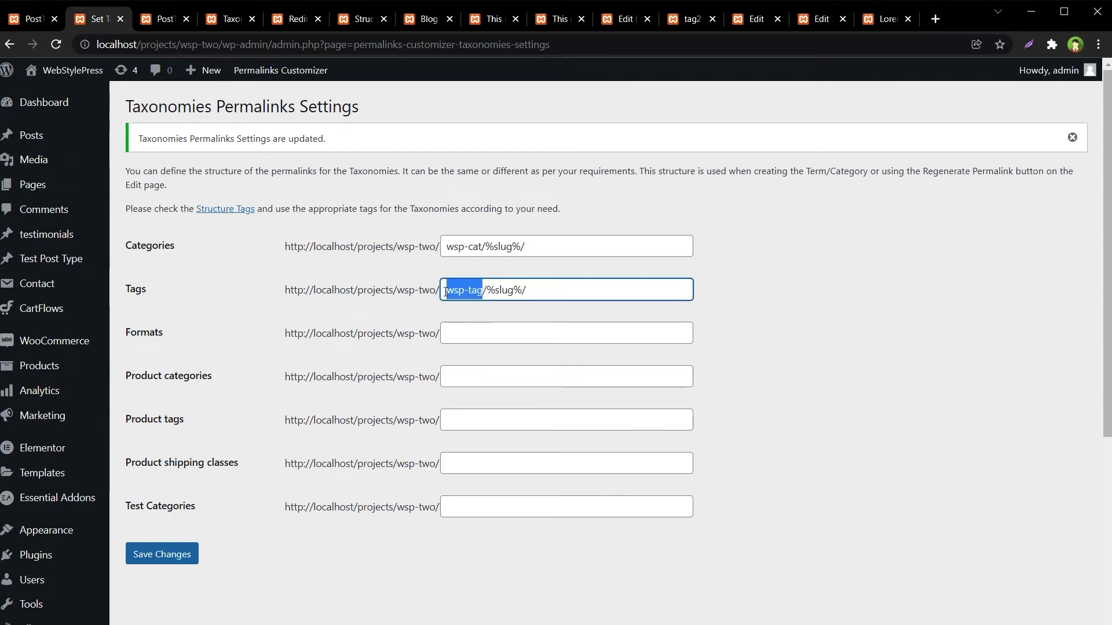
pyautogui.click(513, 290)
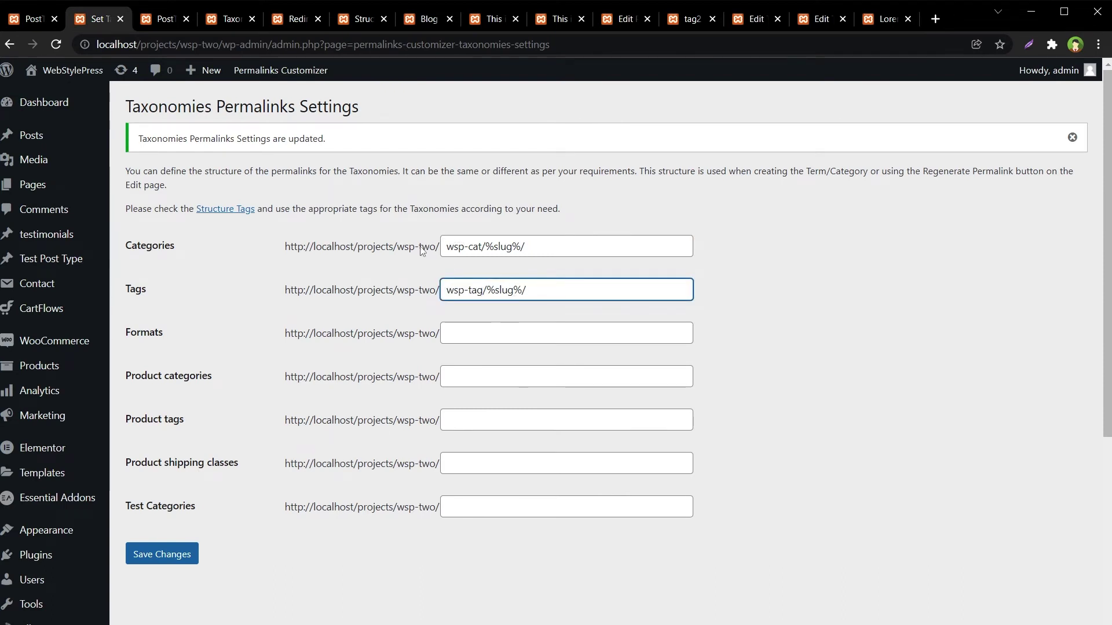
pyautogui.click(35, 19)
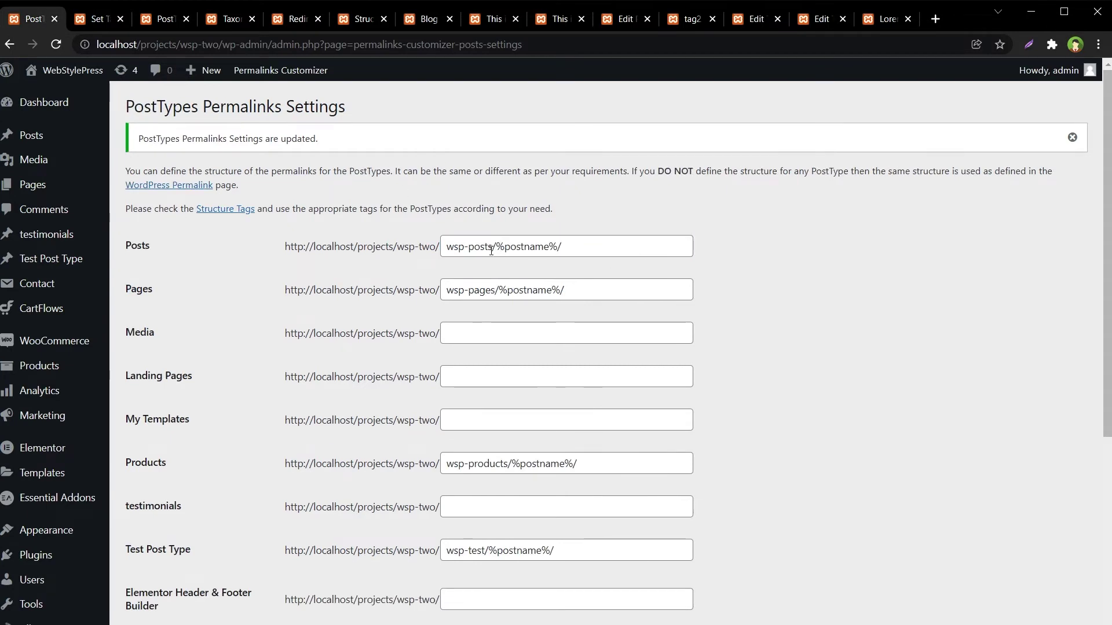
pyautogui.moveTo(492, 247); pyautogui.dragTo(448, 250)
pyautogui.doubleClick(520, 253)
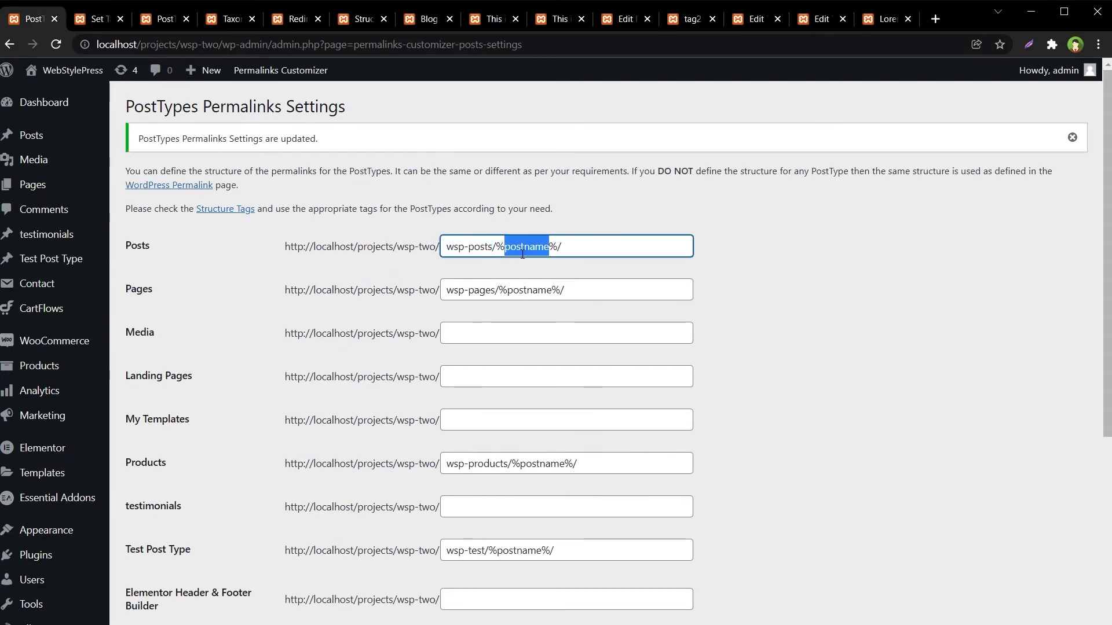
pyautogui.moveTo(447, 291); pyautogui.dragTo(494, 291)
pyautogui.doubleClick(528, 290)
pyautogui.click(784, 316)
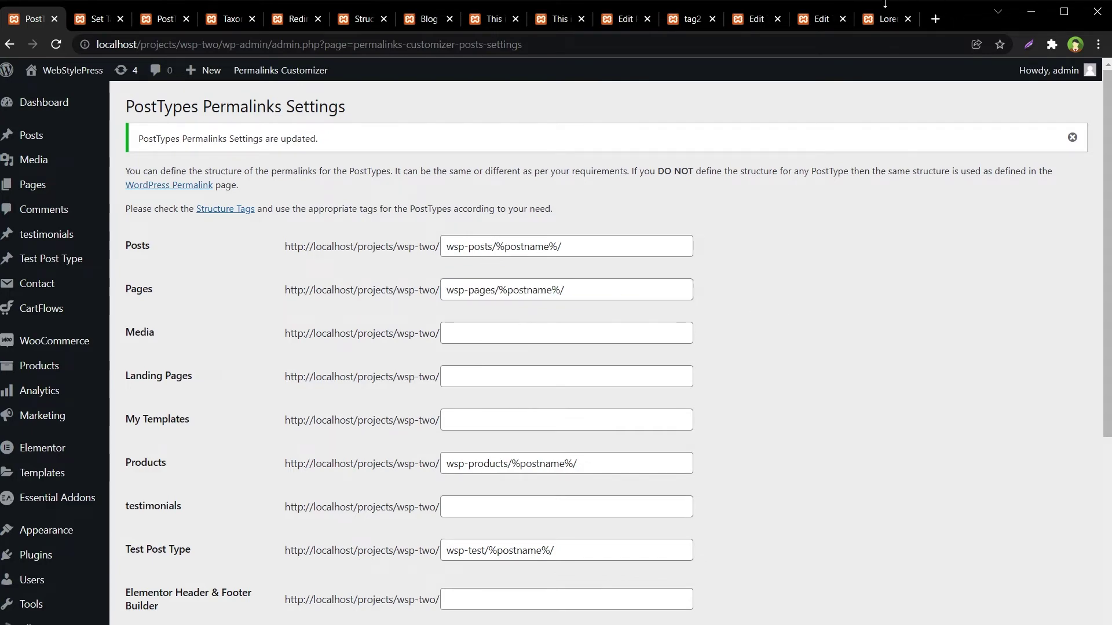
# Step: Open the site's Contact page in a new browser tab and examine the parent segment in its URL
pyautogui.click(883, 12)
pyautogui.moveTo(851, 121)
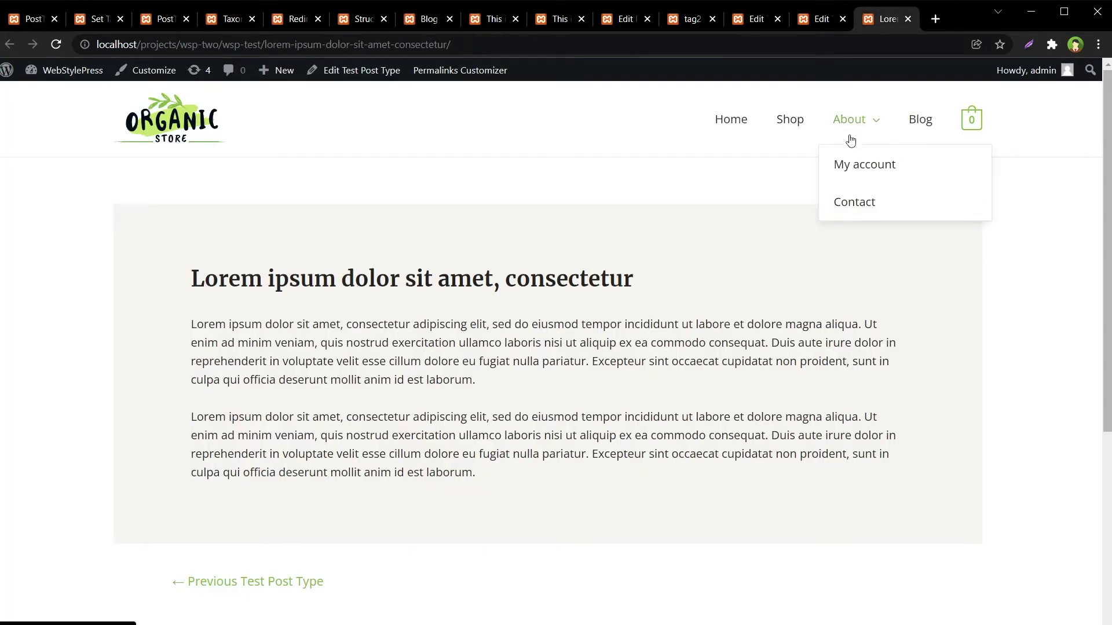
pyautogui.middleClick(860, 203)
pyautogui.click(880, 23)
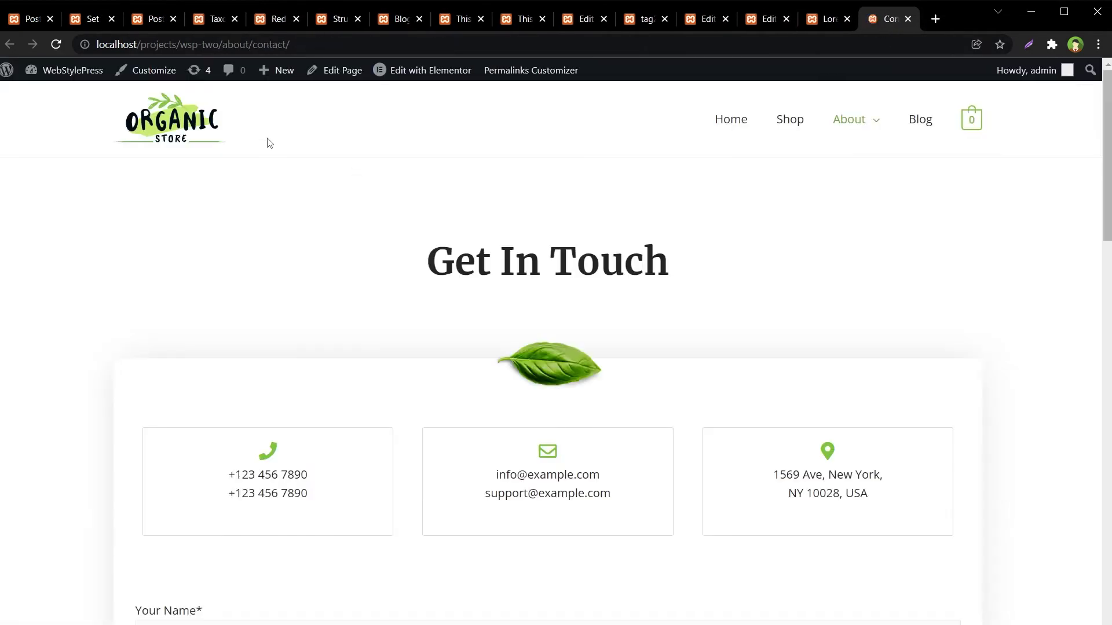
pyautogui.doubleClick(235, 44)
pyautogui.click(218, 203)
pyautogui.click(234, 48)
pyautogui.click(234, 49)
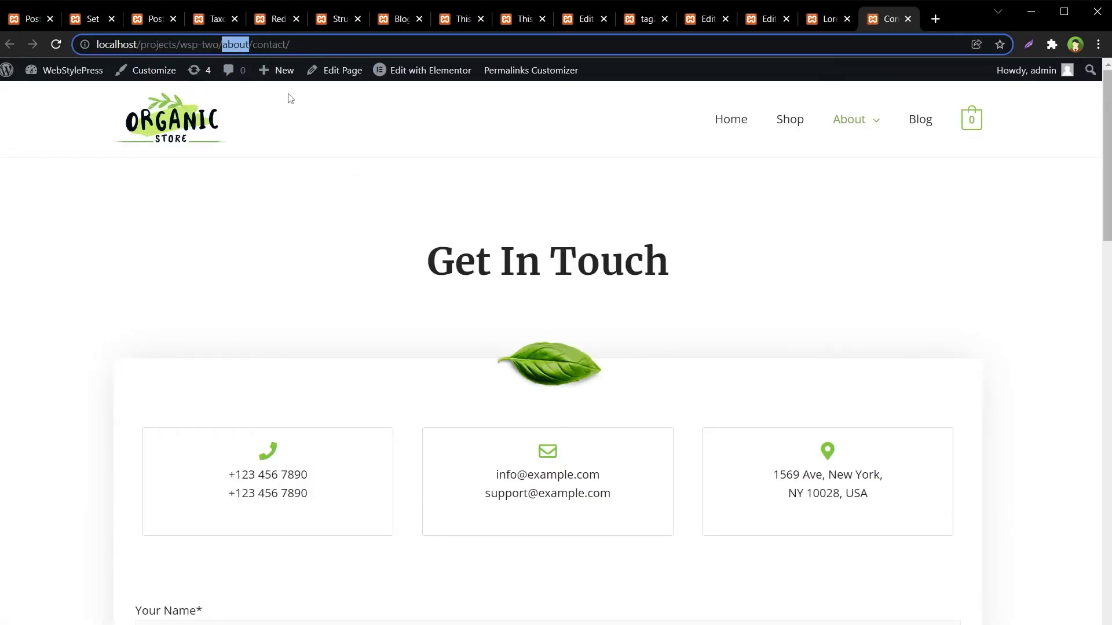
# Step: Open the Contact page for editing in a new browser tab and regenerate its permalink
pyautogui.middleClick(338, 70)
pyautogui.click(889, 21)
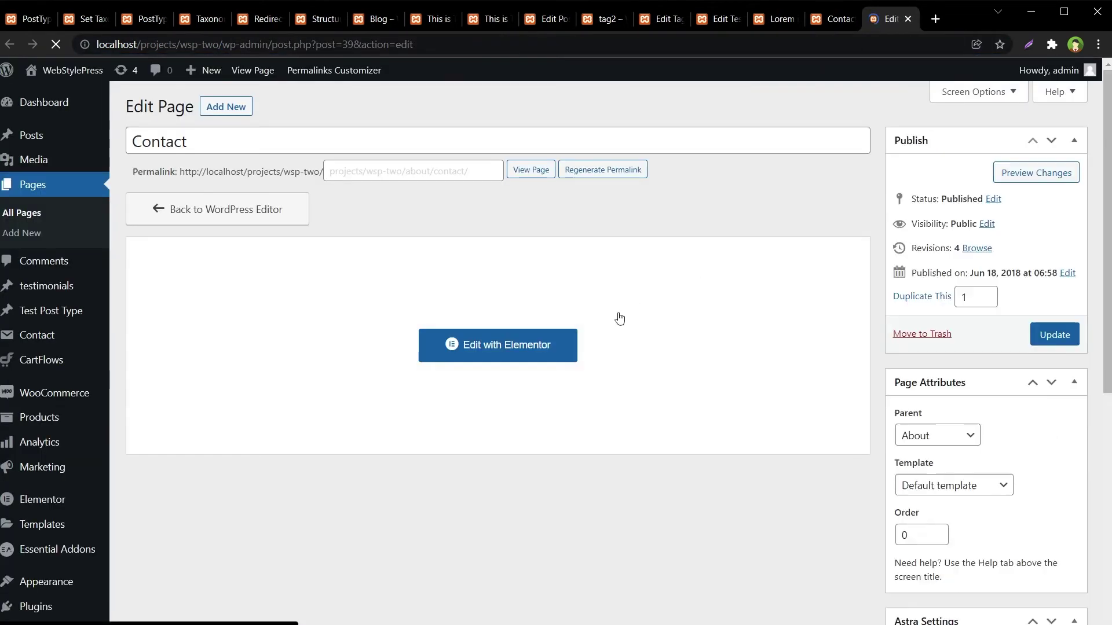
pyautogui.click(429, 180)
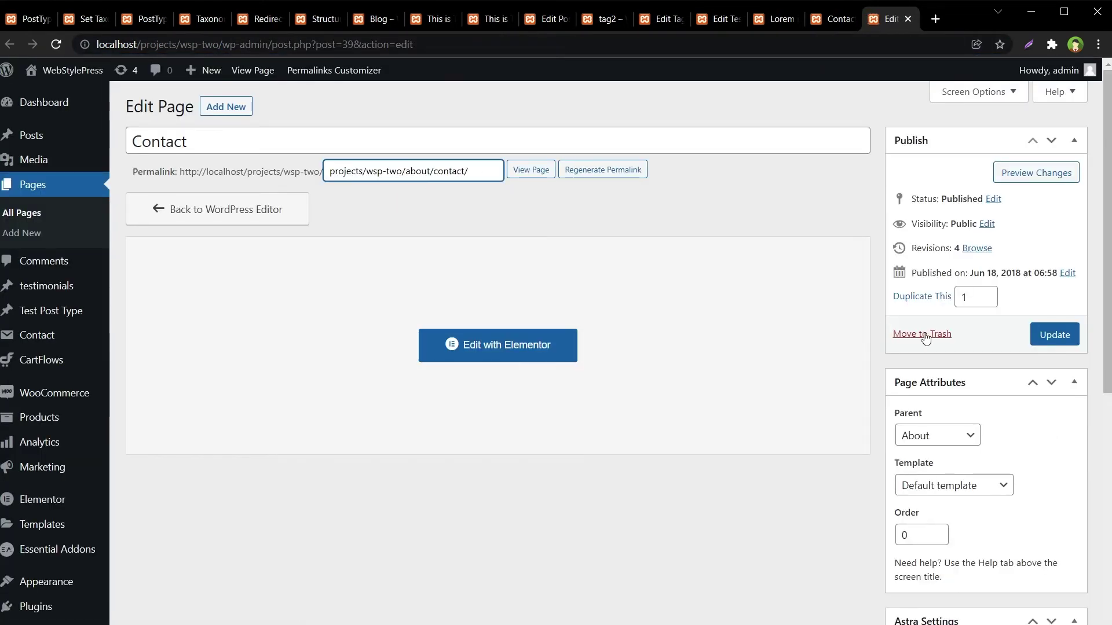
pyautogui.click(590, 178)
pyautogui.click(622, 135)
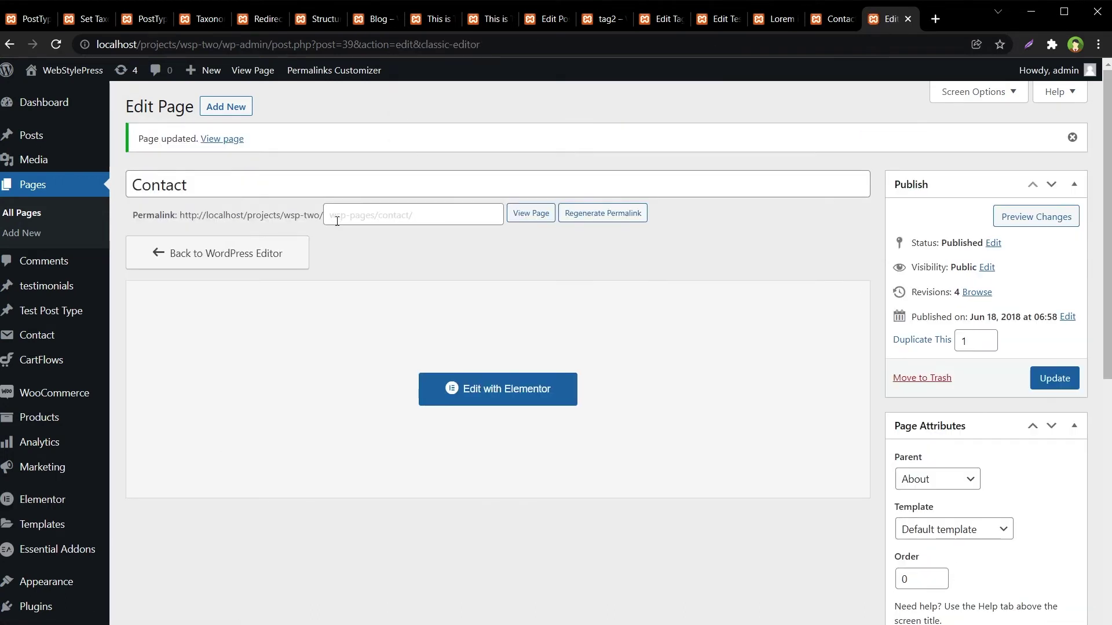
# Step: Check the prefix in the Contact page's regenerated permalink and update the page
pyautogui.click(347, 221)
pyautogui.moveTo(376, 216); pyautogui.dragTo(325, 216)
pyautogui.click(393, 259)
pyautogui.click(1054, 378)
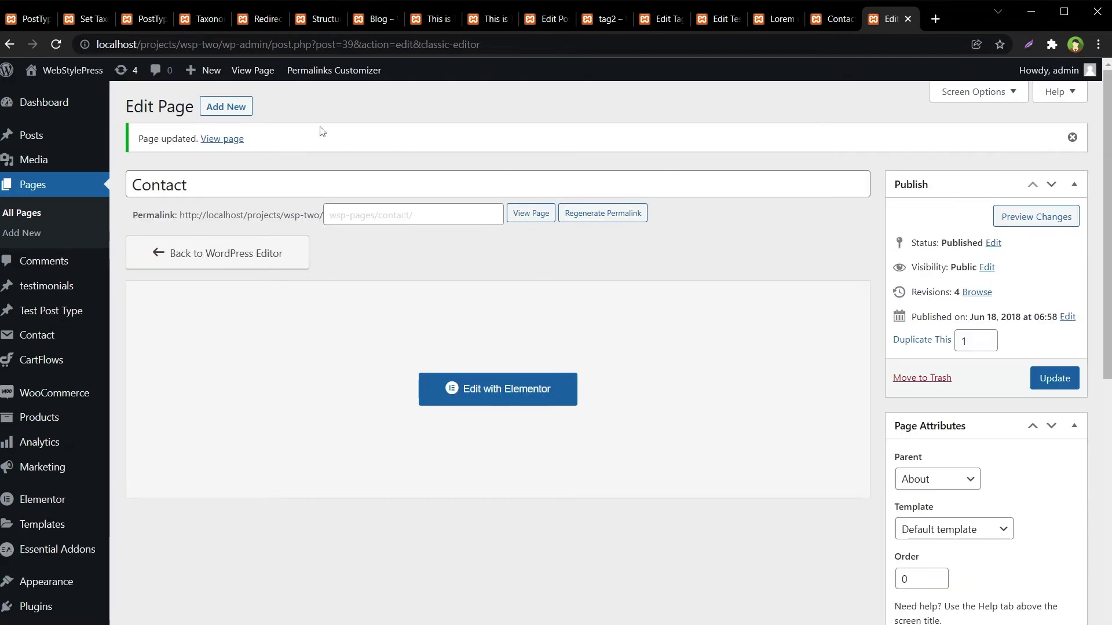
# Step: View the updated Contact page in a new browser tab and examine the prefix in its URL
pyautogui.click(236, 138)
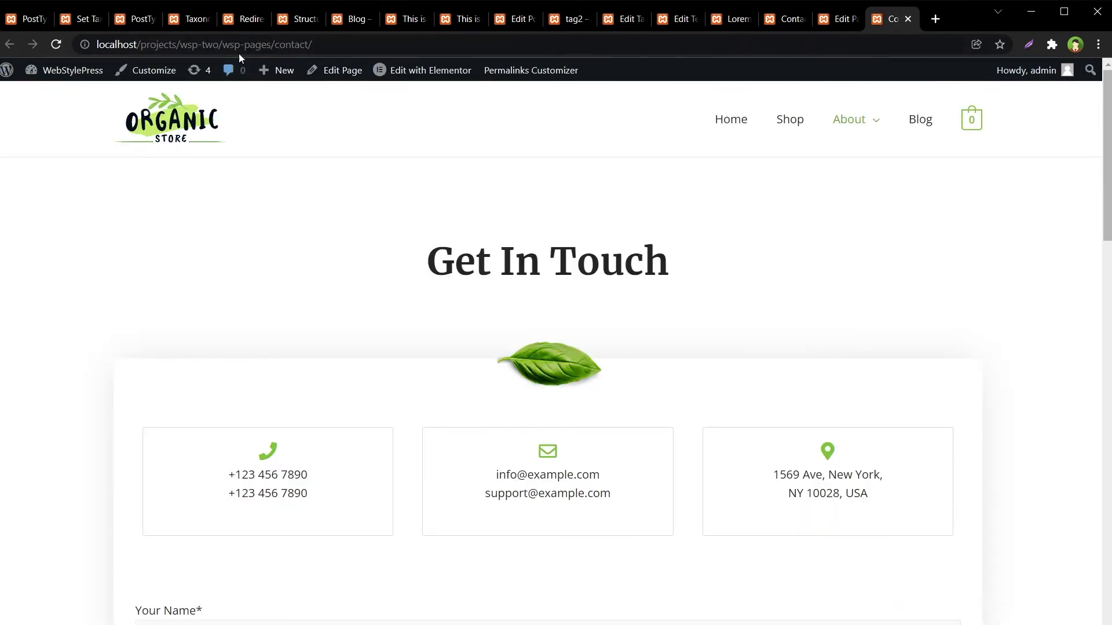
pyautogui.click(259, 44)
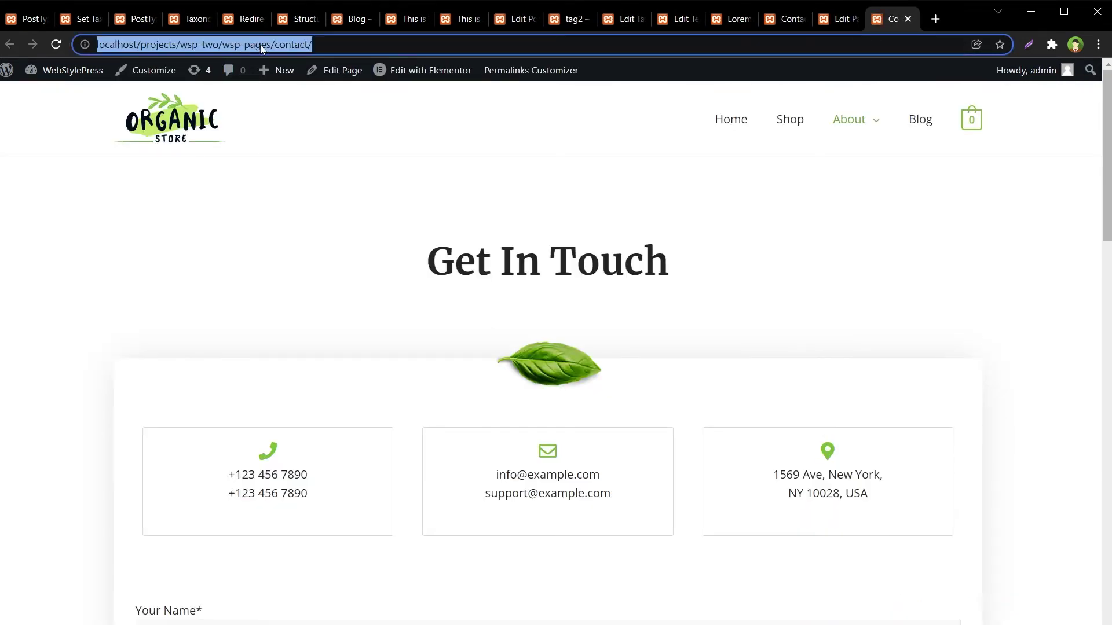
pyautogui.click(262, 44)
pyautogui.moveTo(222, 44); pyautogui.dragTo(267, 44)
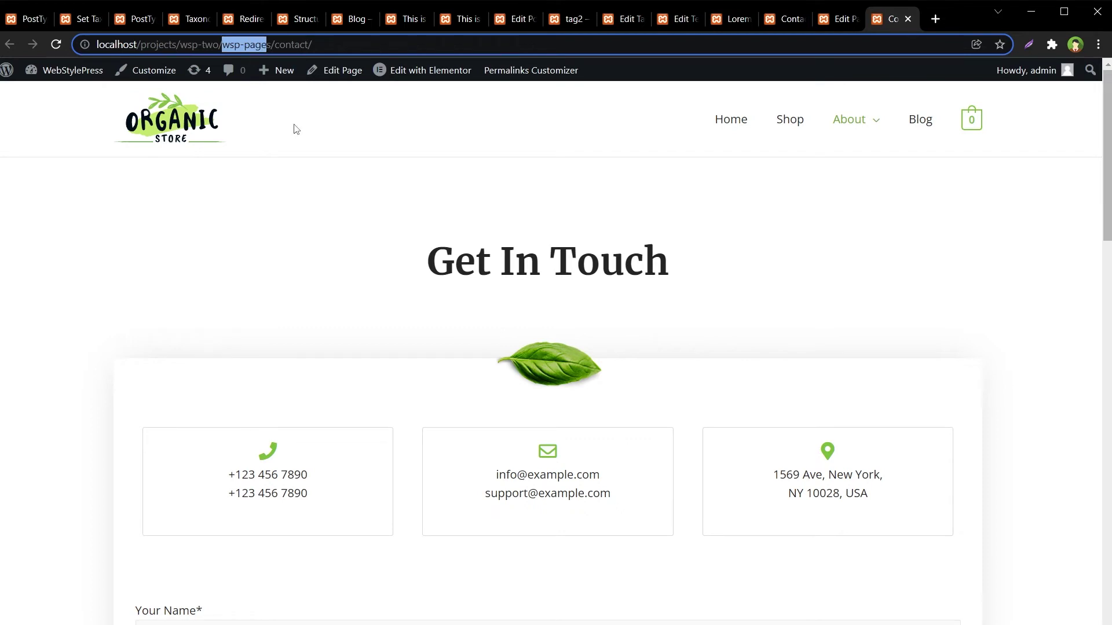
# Step: Compare the Pages structure in the PostTypes permalink settings with the live Contact page's URL
pyautogui.click(26, 18)
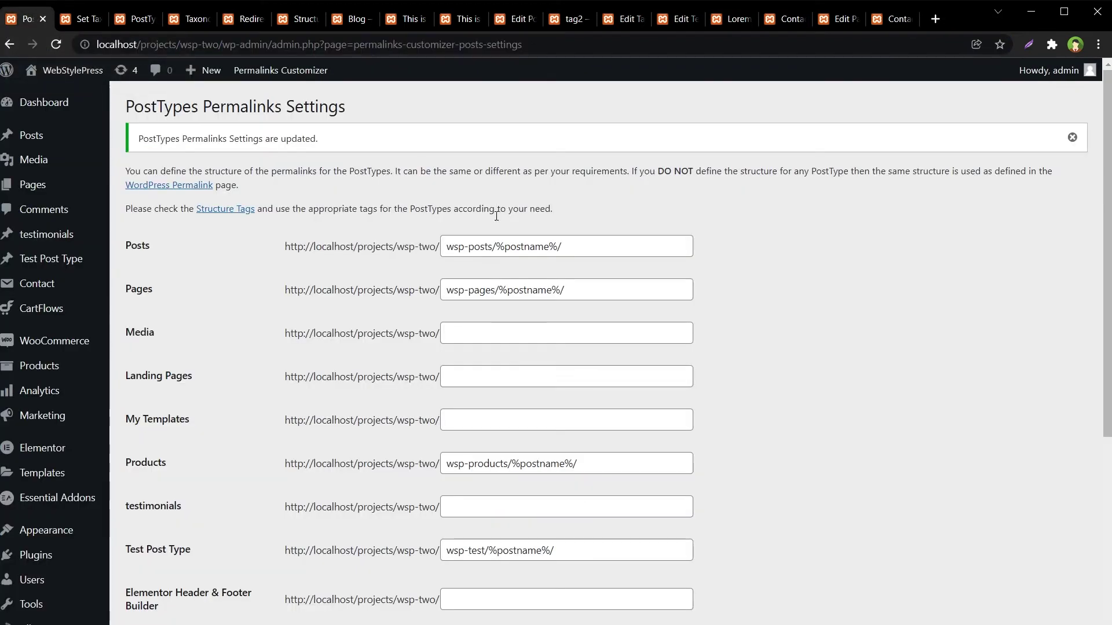
pyautogui.moveTo(453, 290); pyautogui.dragTo(492, 291)
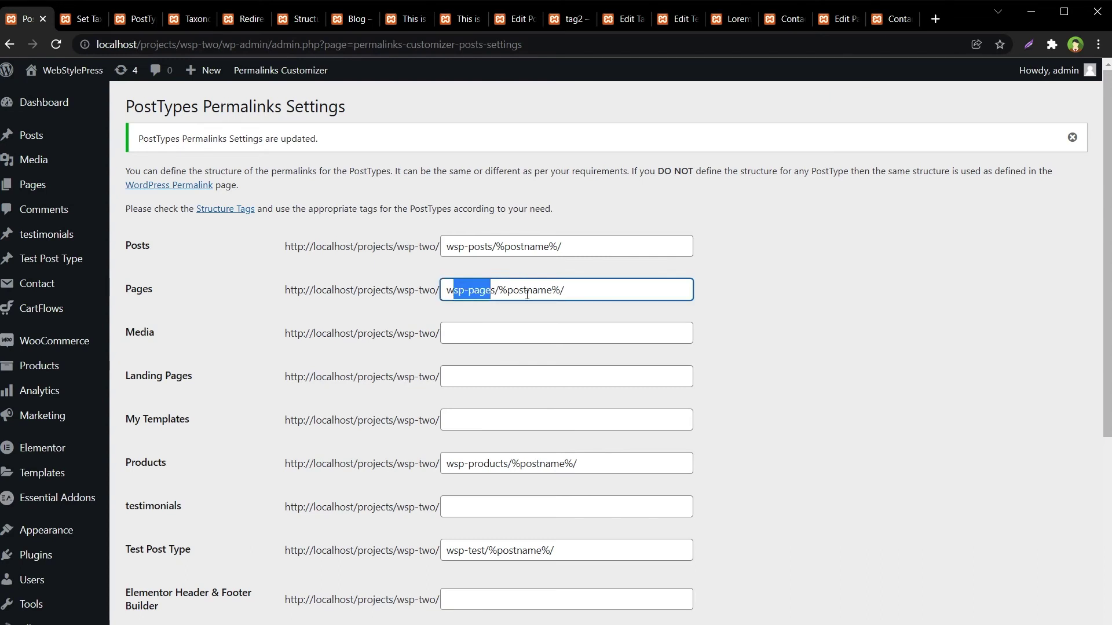
pyautogui.doubleClick(527, 291)
pyautogui.click(892, 20)
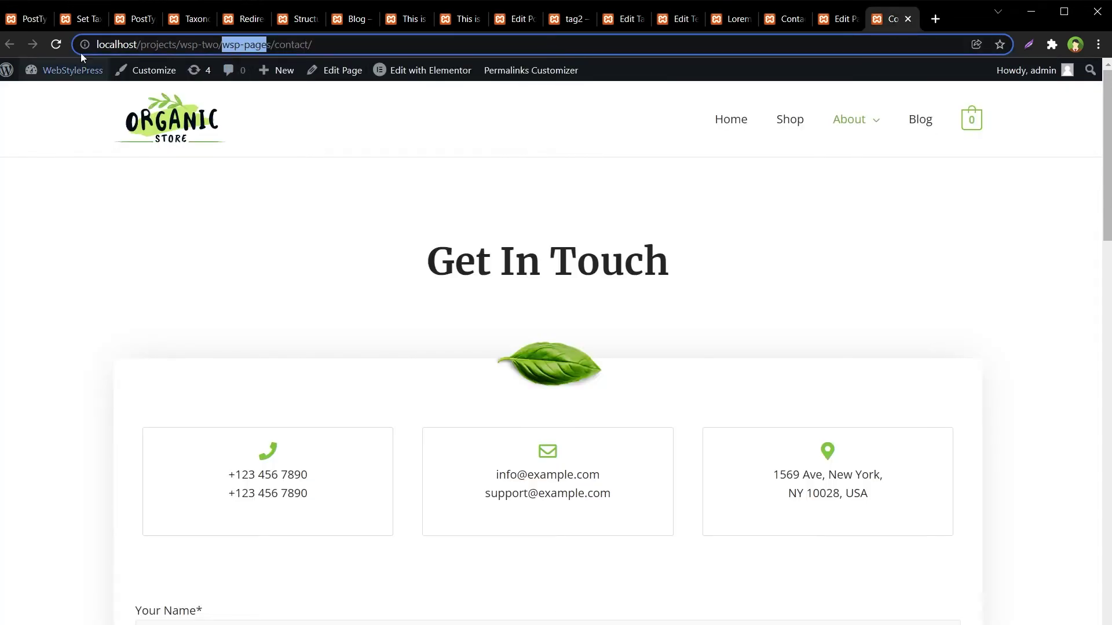
# Step: Review the Test Post Type and Products structures in the PostTypes permalink settings, and return to the live Contact page
pyautogui.click(26, 19)
pyautogui.scroll(-4, 772, 411)
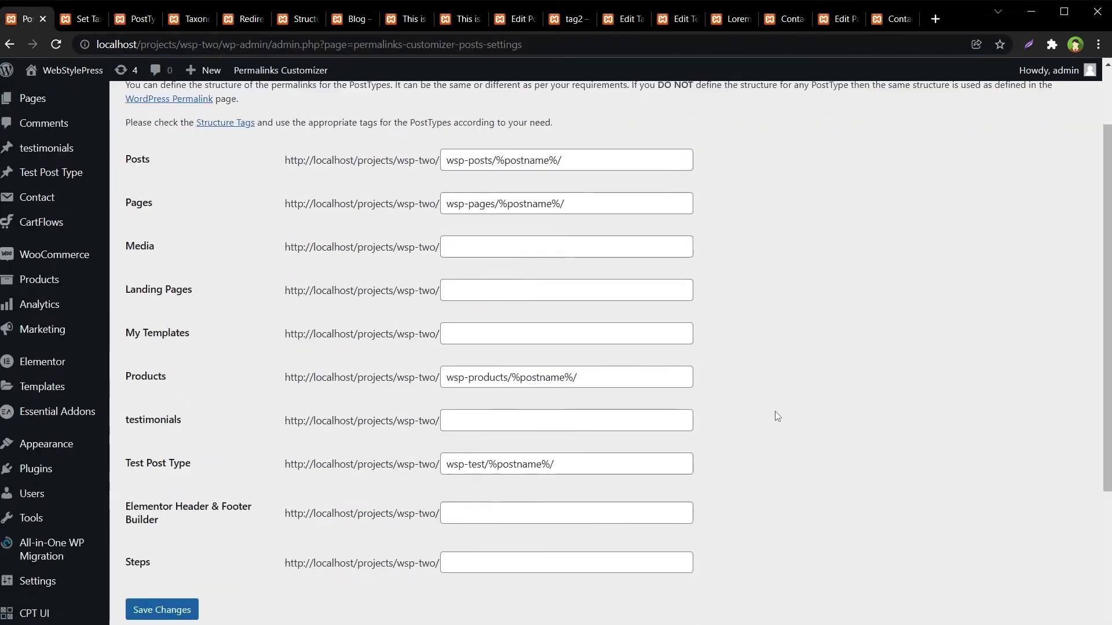
pyautogui.click(589, 335)
pyautogui.hotkey('ctrl', 'a')
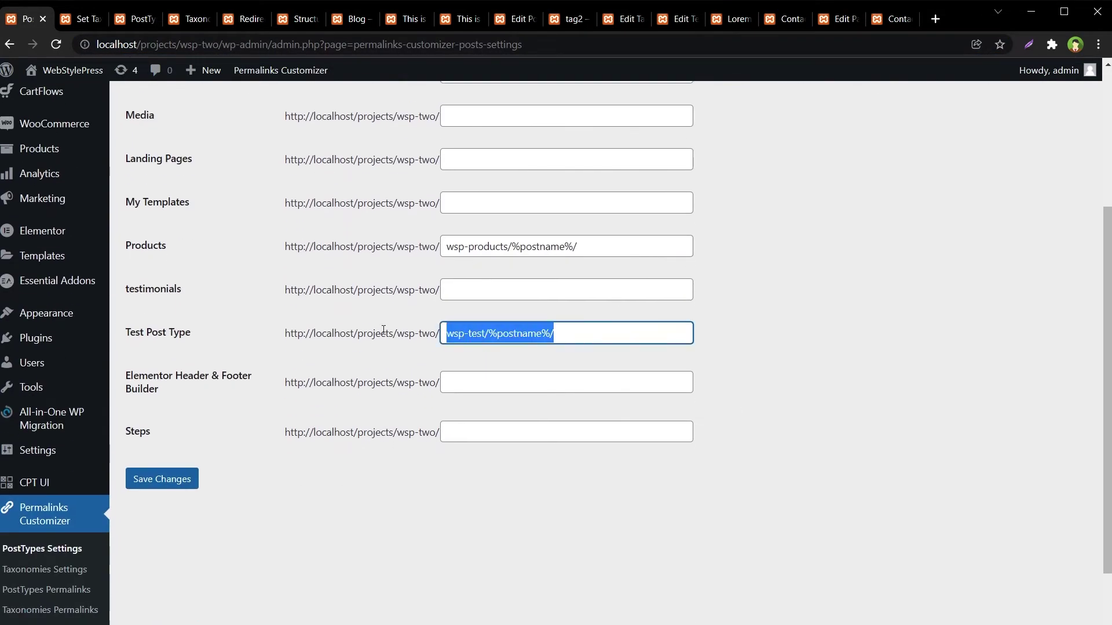
pyautogui.click(585, 248)
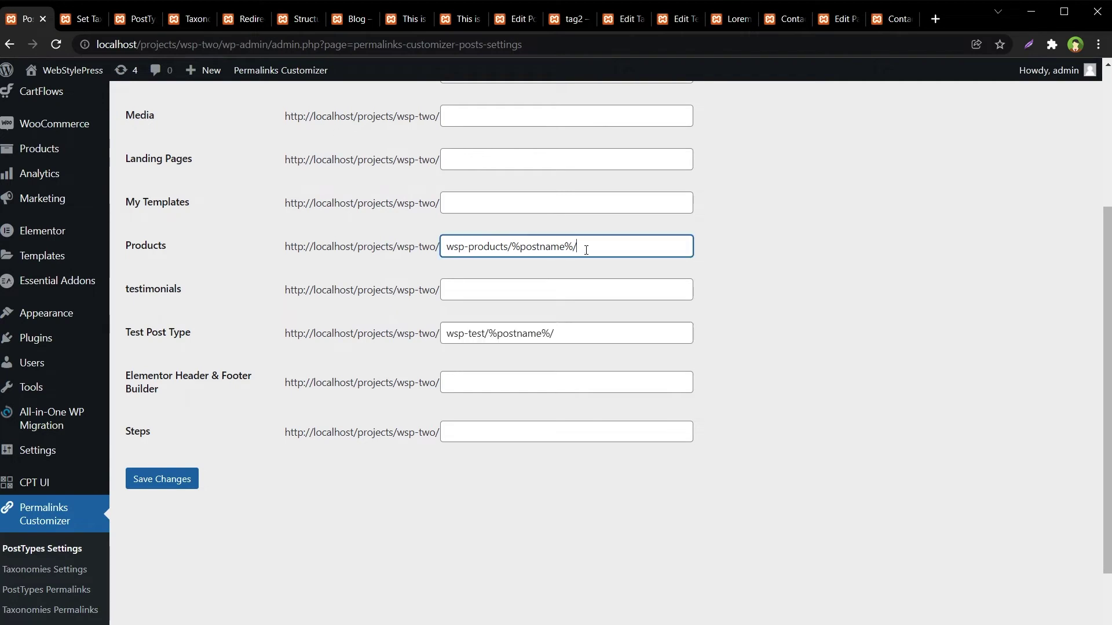
pyautogui.hotkey('ctrl', 'a')
pyautogui.click(885, 266)
pyautogui.hotkey('ctrl', '9')
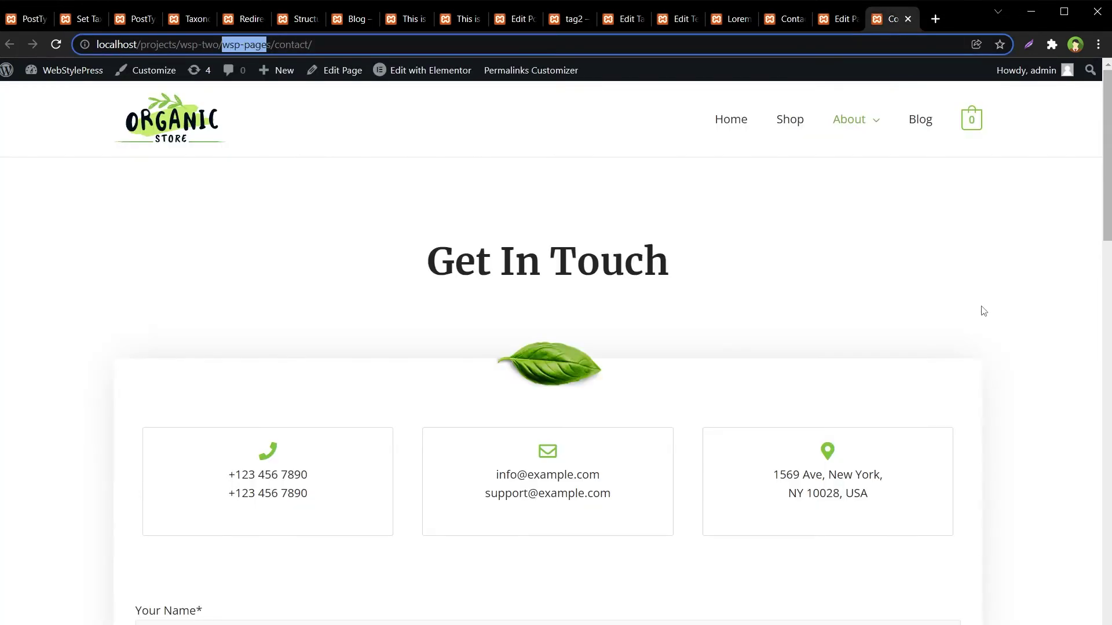
# Step: Open the Assorted Coffee product from the live site's Shop page and examine the prefix in its URL
pyautogui.press('F5')
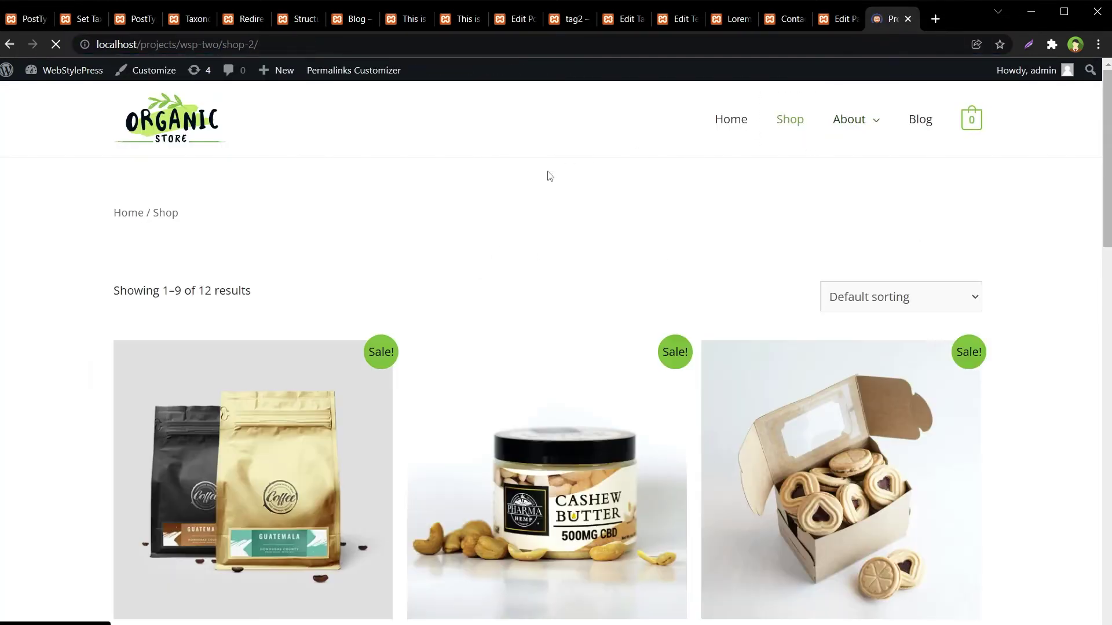
pyautogui.click(231, 504)
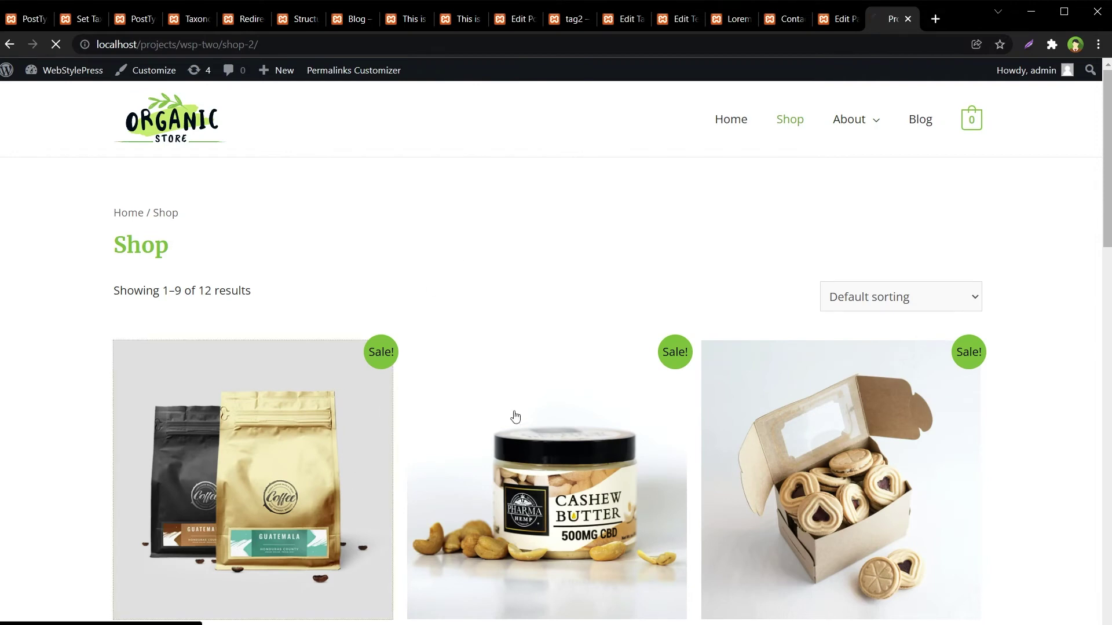
pyautogui.click(240, 44)
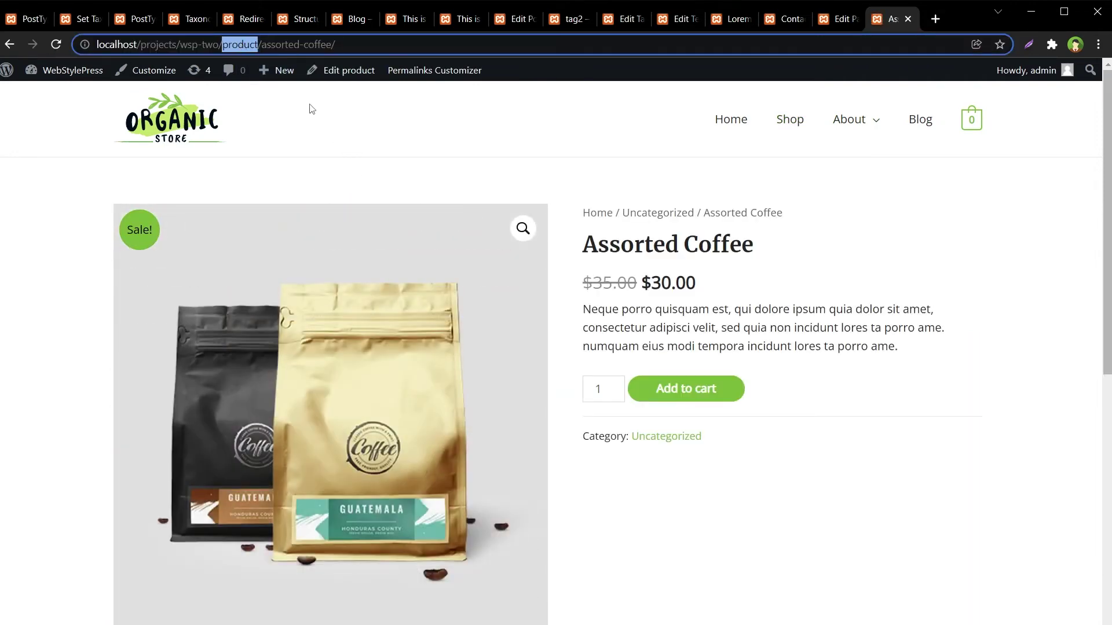
# Step: Open the Assorted Coffee product for editing and regenerate its permalink
pyautogui.click(348, 70)
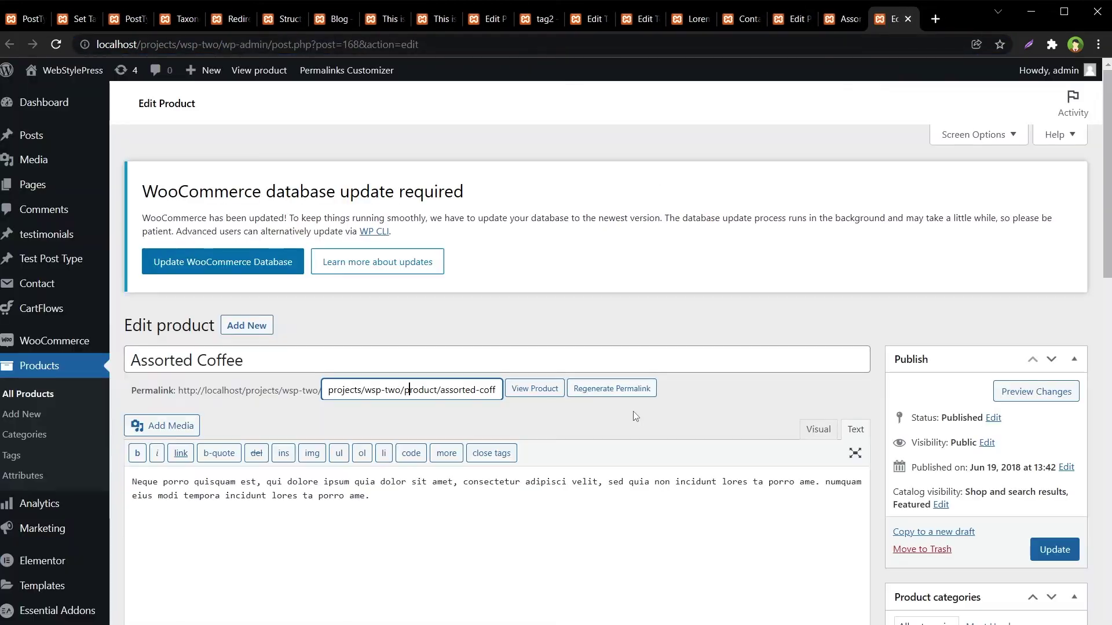
pyautogui.click(597, 388)
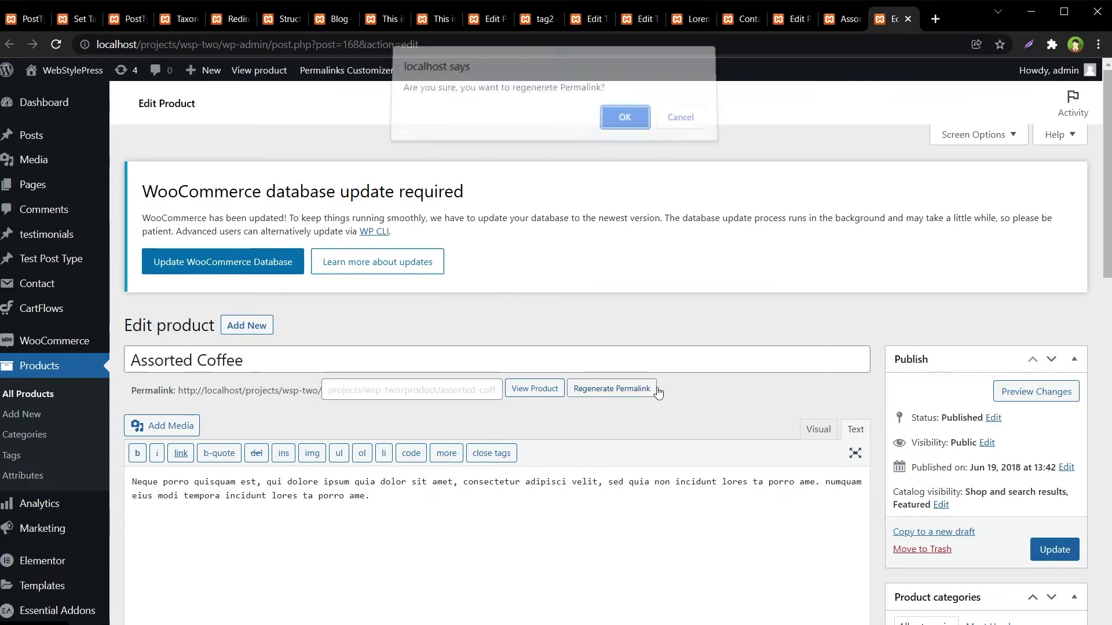
pyautogui.click(629, 122)
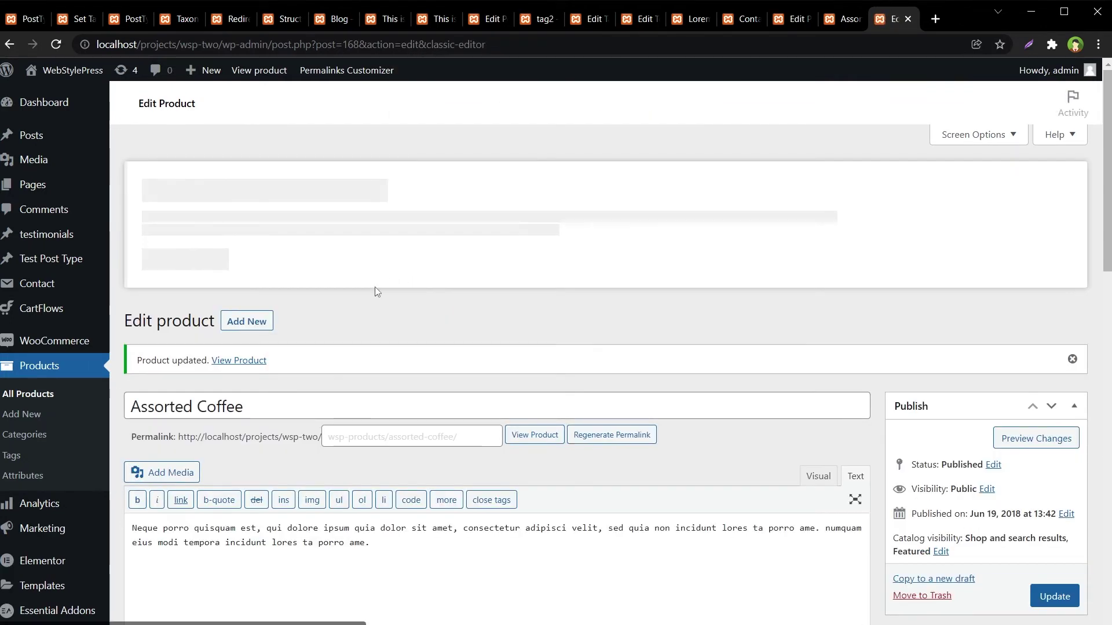
# Step: Check the regenerated permalink of the Assorted Coffee product and update the product
pyautogui.click(393, 448)
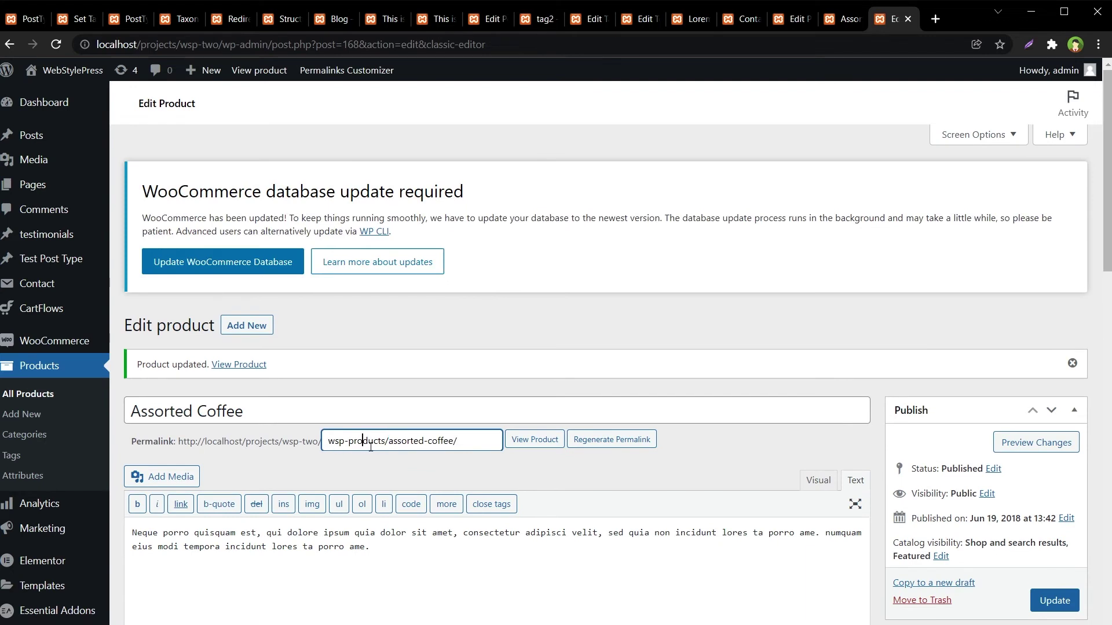
pyautogui.click(539, 465)
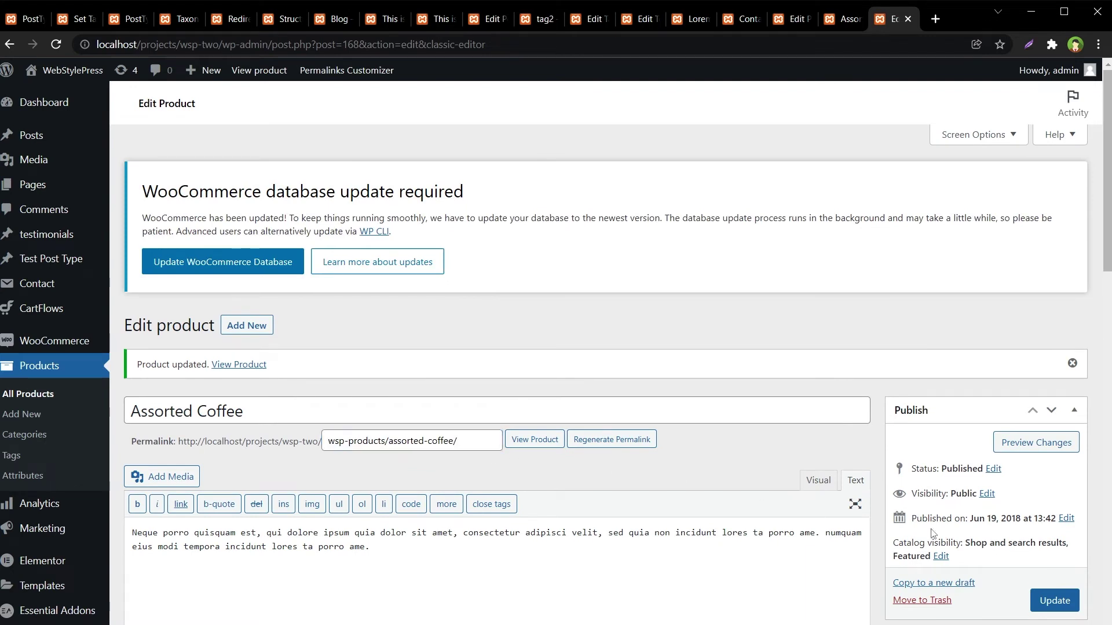
pyautogui.click(1054, 600)
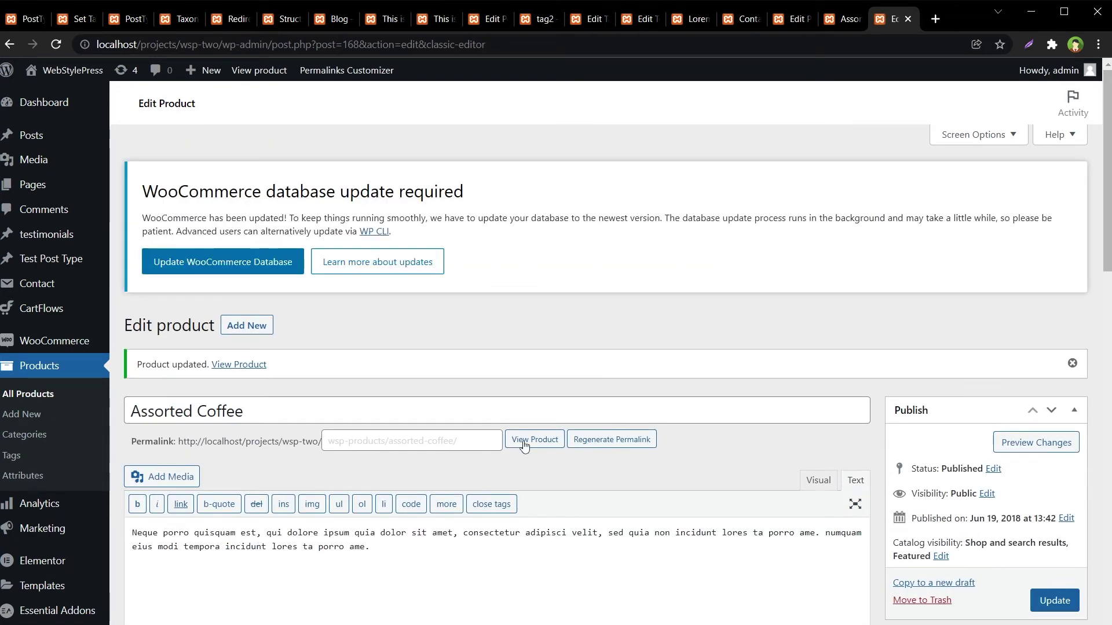
# Step: View the updated Assorted Coffee product in a new browser tab and examine the prefix in its URL
pyautogui.click(539, 446)
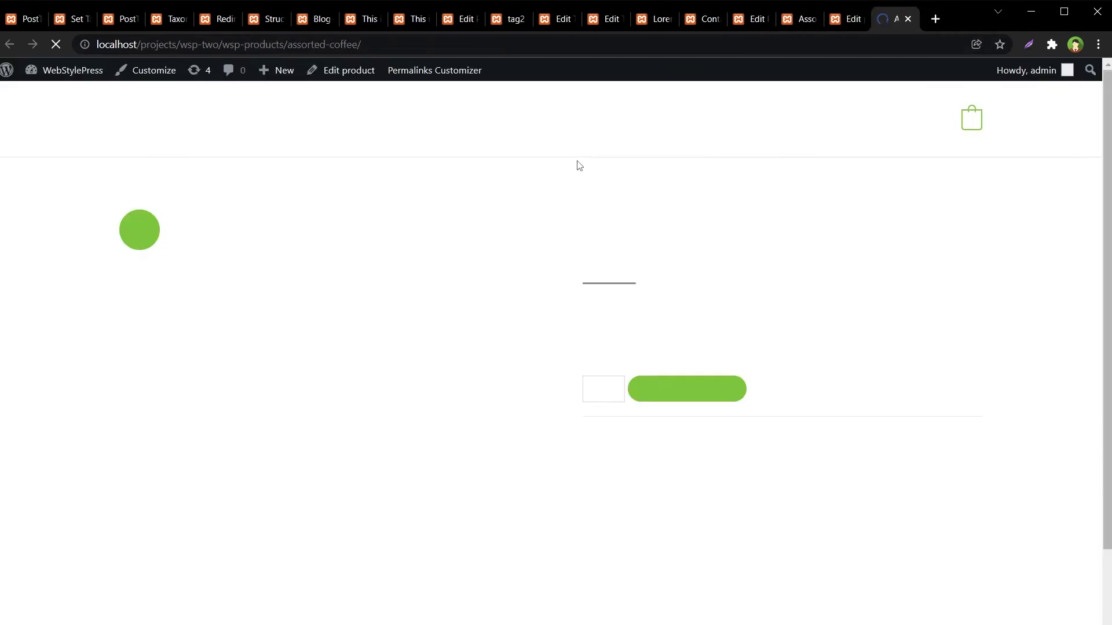
pyautogui.click(218, 39)
pyautogui.click(218, 37)
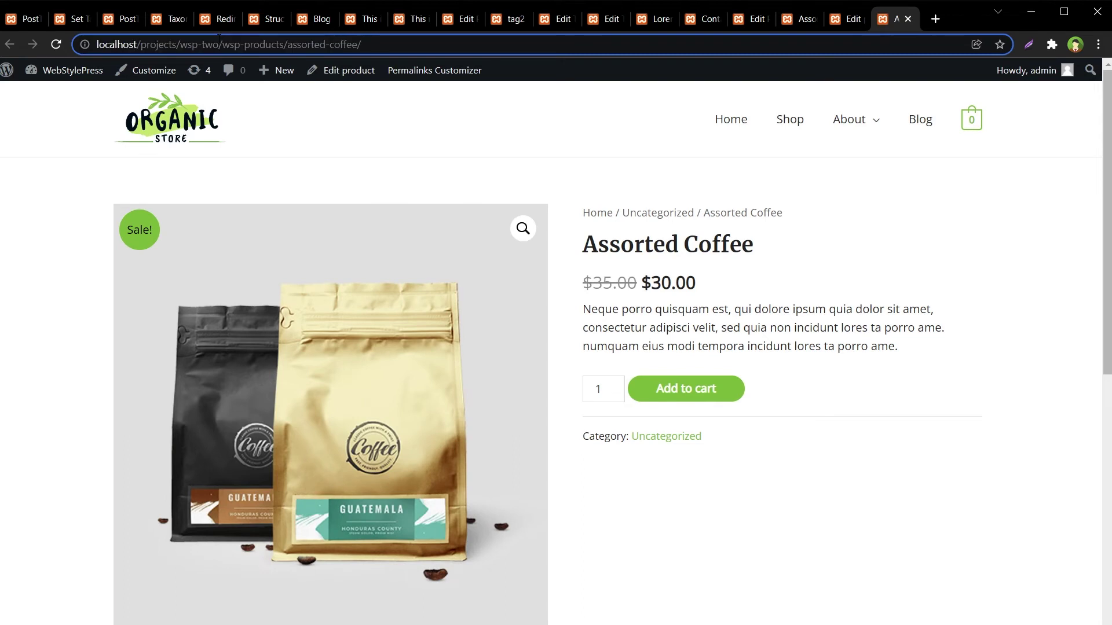
pyautogui.moveTo(233, 44); pyautogui.dragTo(276, 44)
# Step: Check the Products structure in the PostTypes permalink settings and return to the Assorted Coffee product editor
pyautogui.hotkey('ctrl', 'shift', 'Tab')
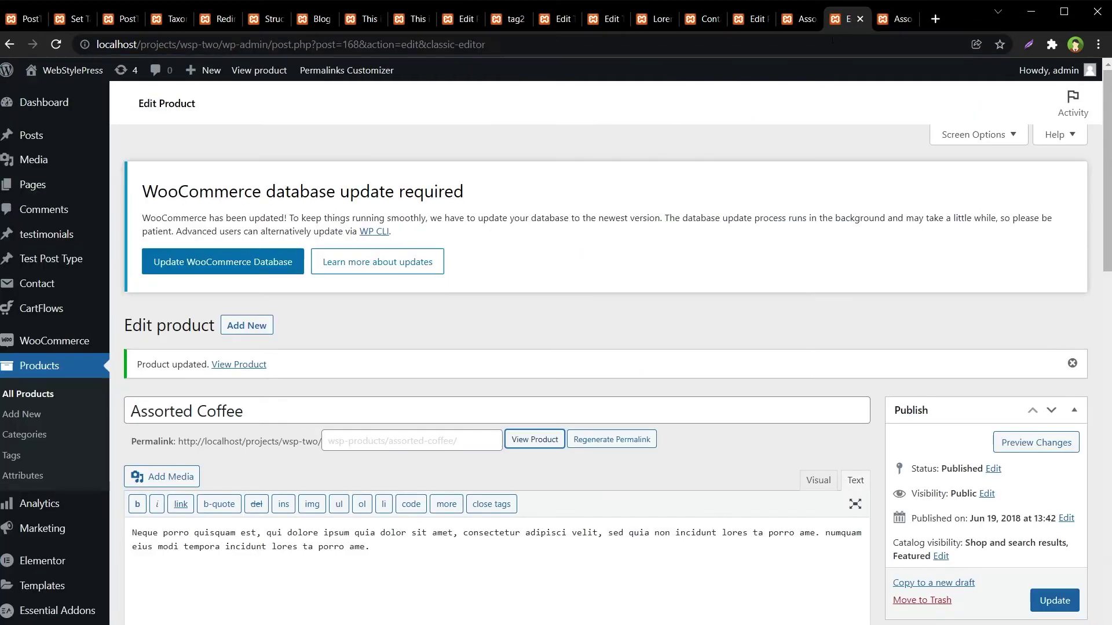
pyautogui.hotkey('ctrl', '1')
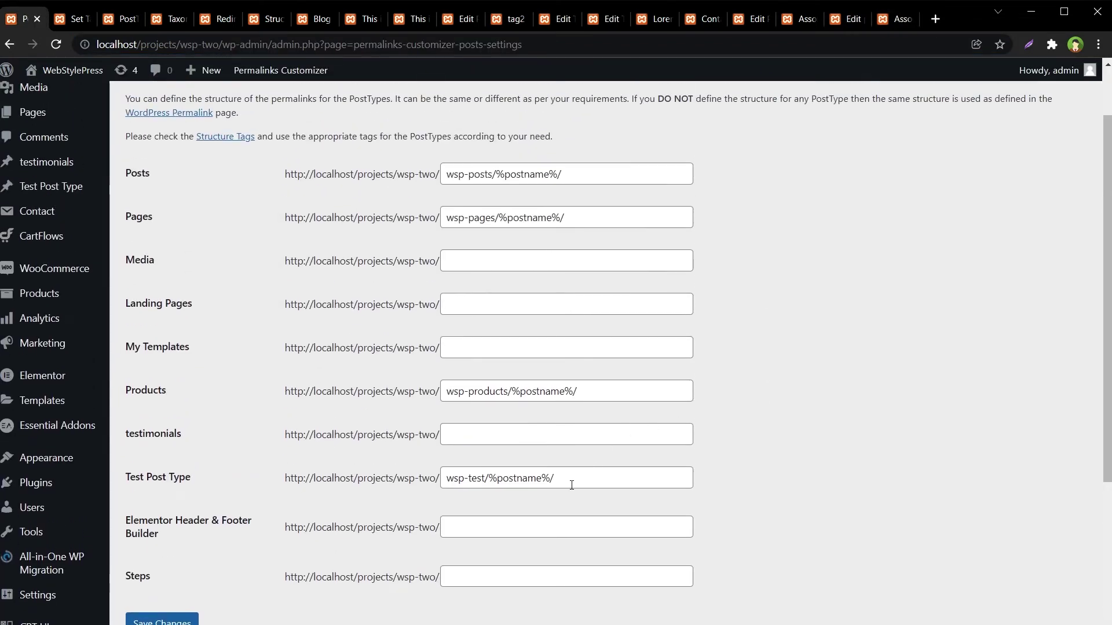
pyautogui.moveTo(578, 394); pyautogui.dragTo(407, 385)
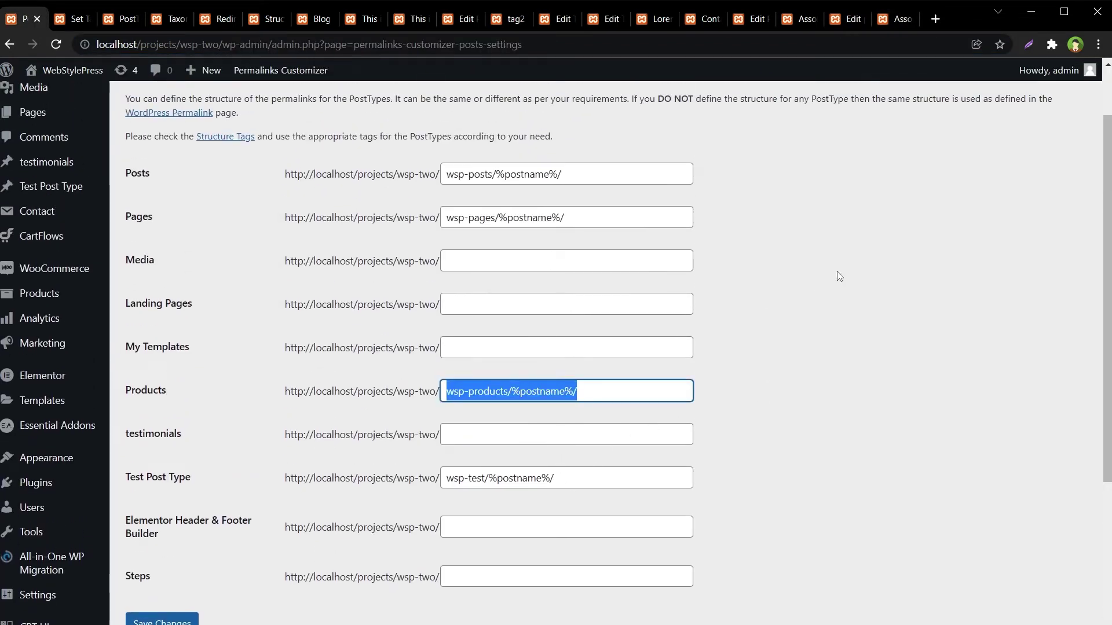
pyautogui.hotkey('ctrl', 'shift', 'Tab')
pyautogui.hotkey('ctrl', 'shift', 'Tab')
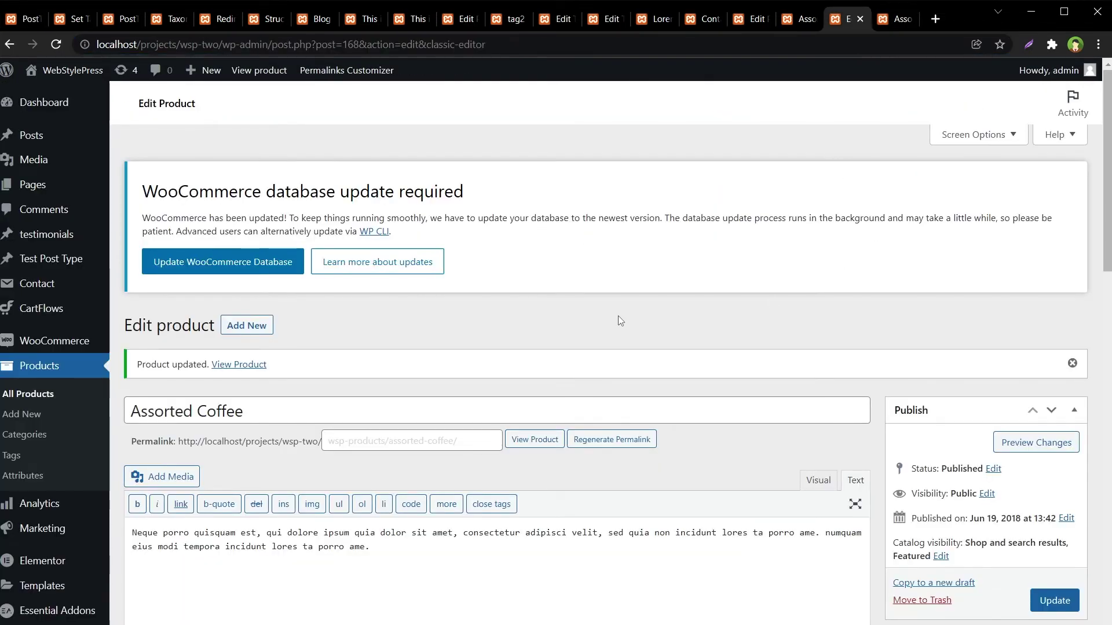
# Step: Replace the prefix in the Assorted Coffee permalink with webstylepress, giving webstylepress/assorted-coffee/
pyautogui.scroll(-3, 619, 320)
pyautogui.click(429, 297)
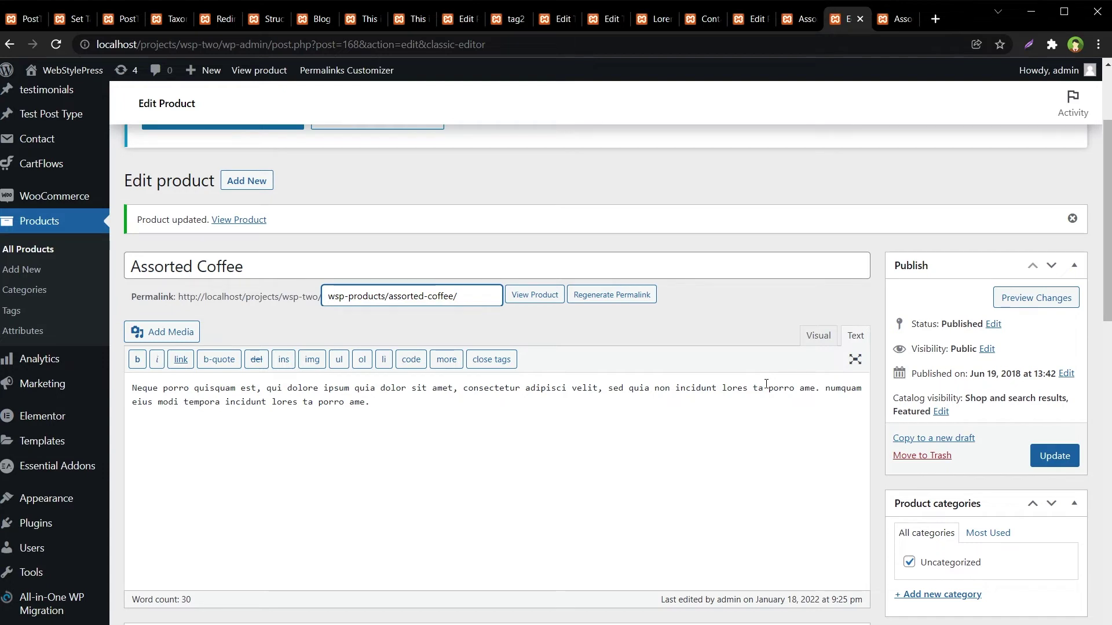
pyautogui.write('ebsty')
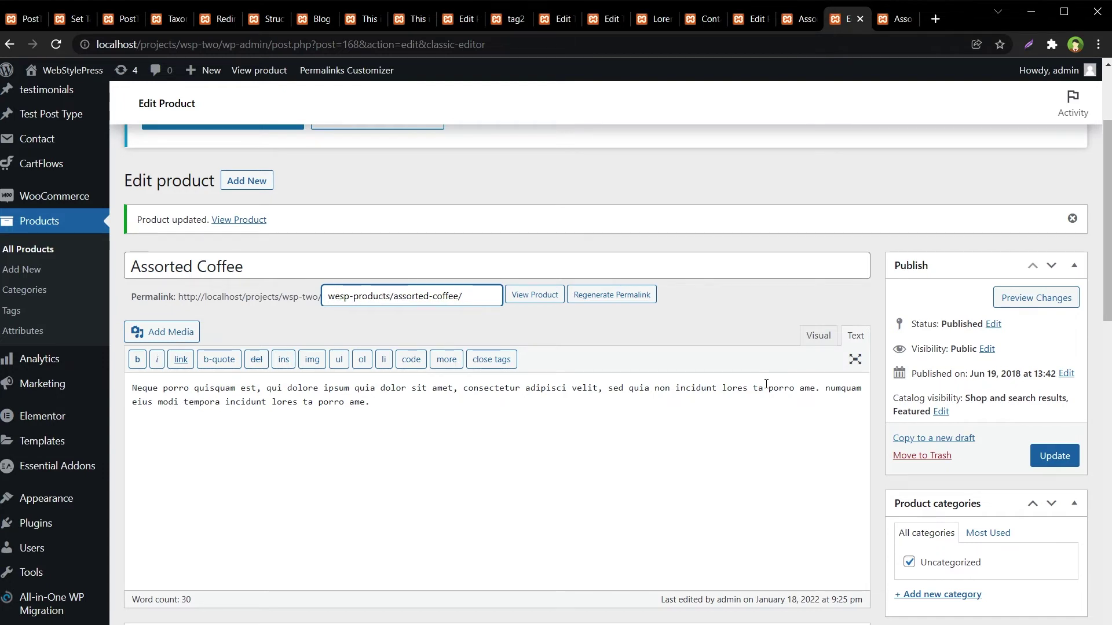
pyautogui.write('lepre')
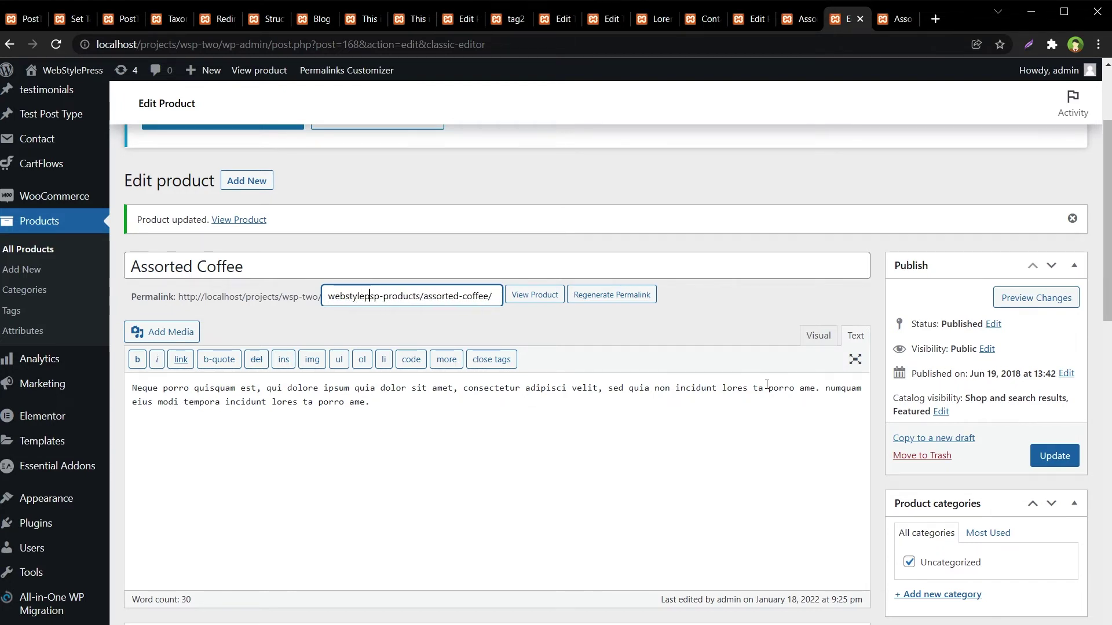
pyautogui.write('ss')
pyautogui.hotkey('shift', 'Right')
pyautogui.hotkey('shift', 'Right')
pyautogui.hotkey('shift', 'Right')
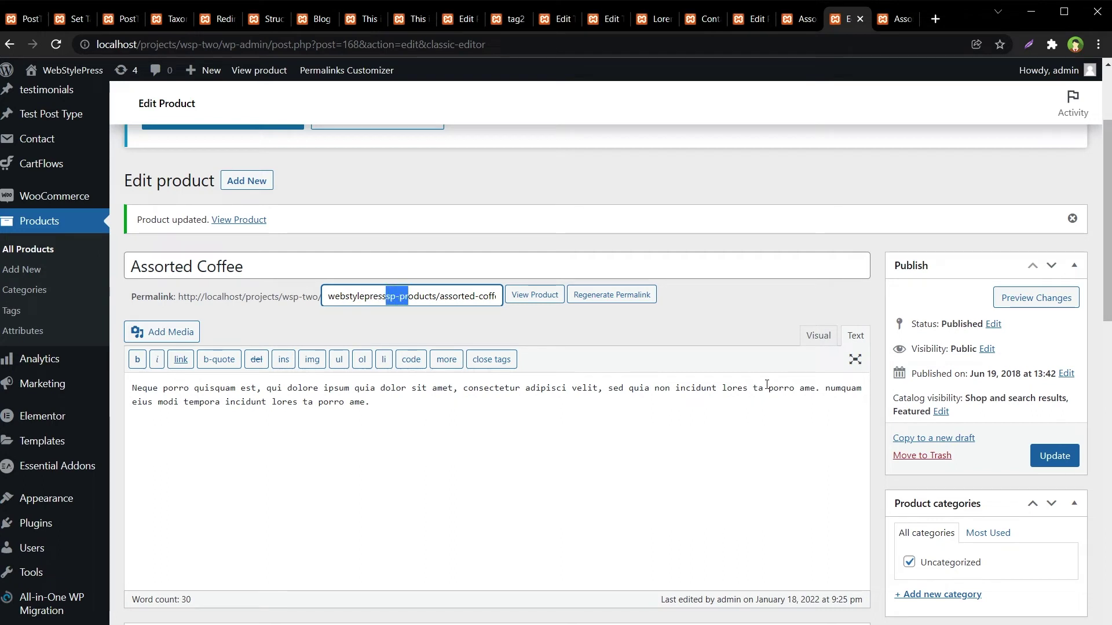
pyautogui.hotkey('shift', 'Right')
pyautogui.hotkey('shift', 'Right')
pyautogui.hotkey('shift', 'Right')
pyautogui.hotkey('shift', 'Right')
pyautogui.hotkey('shift', 'Right')
pyautogui.hotkey('shift', 'Right')
pyautogui.hotkey('shift', 'Right')
pyautogui.hotkey('shift', 'Right')
pyautogui.press('BackSpace')
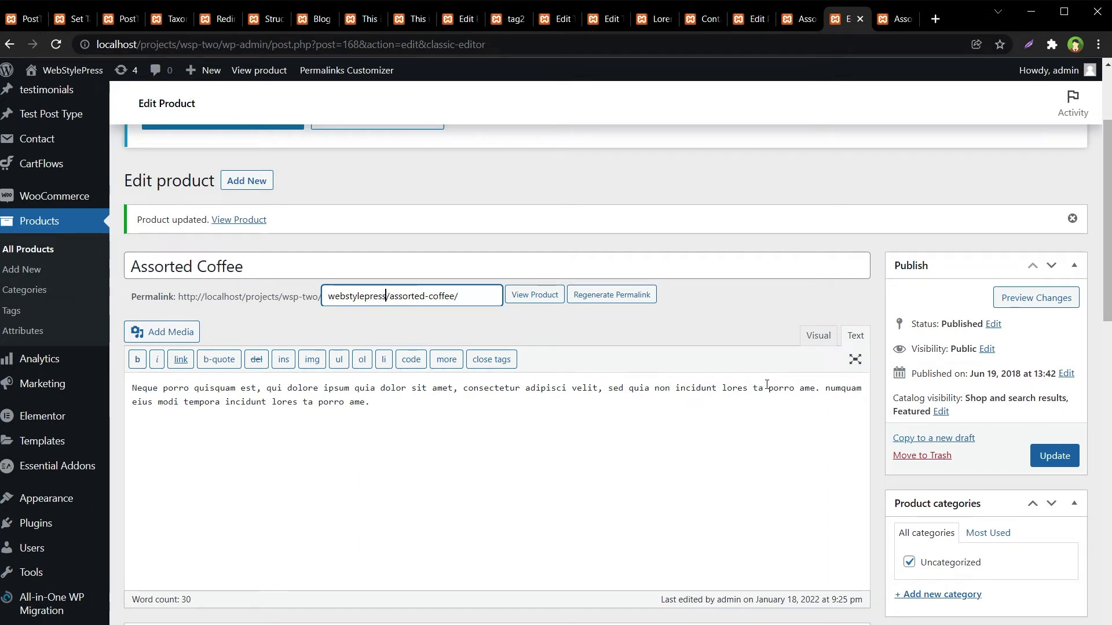
# Step: Review the custom prefix in the Assorted Coffee permalink and update the product
pyautogui.hotkey('shift', 'Right')
pyautogui.hotkey('shift', 'Right')
pyautogui.hotkey('shift', 'Right')
pyautogui.hotkey('shift', 'Right')
pyautogui.hotkey('shift', 'Right')
pyautogui.hotkey('shift', 'Right')
pyautogui.hotkey('shift', 'Right')
pyautogui.hotkey('shift', 'Right')
pyautogui.hotkey('shift', 'Right')
pyautogui.hotkey('shift', 'Right')
pyautogui.hotkey('shift', 'Right')
pyautogui.hotkey('shift', 'Right')
pyautogui.hotkey('shift', 'Right')
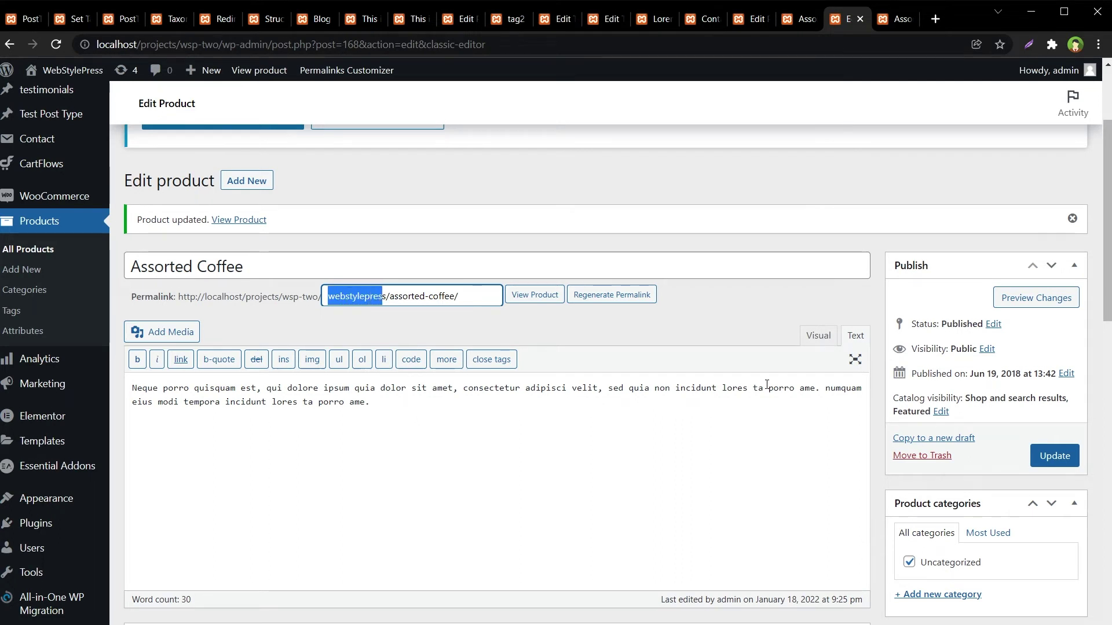
pyautogui.click(877, 429)
pyautogui.click(1042, 457)
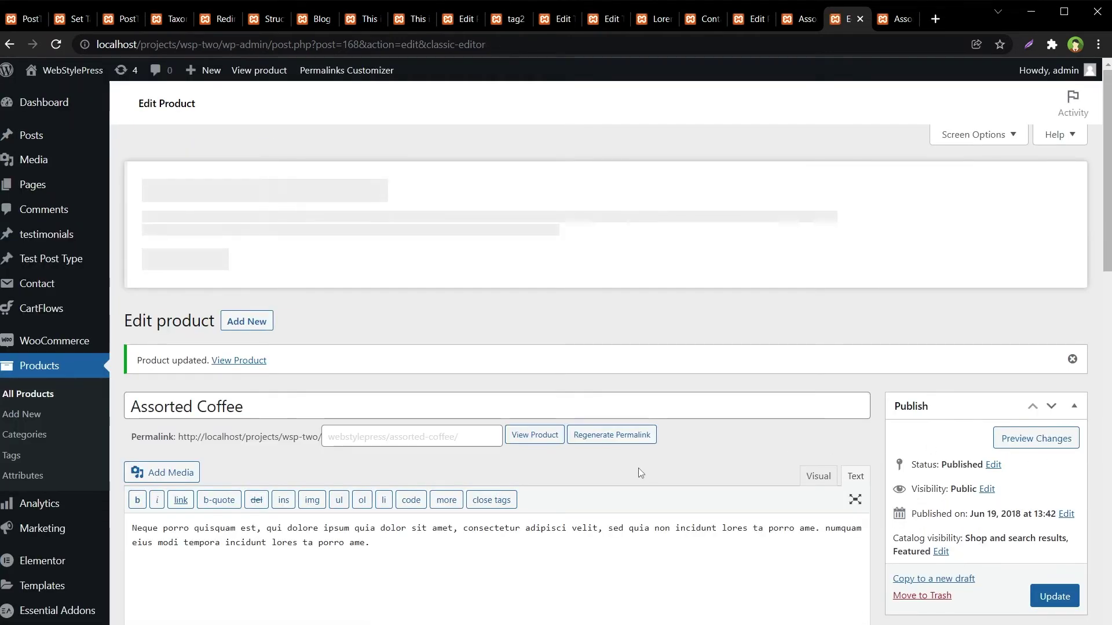
# Step: Check the saved custom permalink, view the product on the live site and examine the prefix in its URL
pyautogui.click(414, 445)
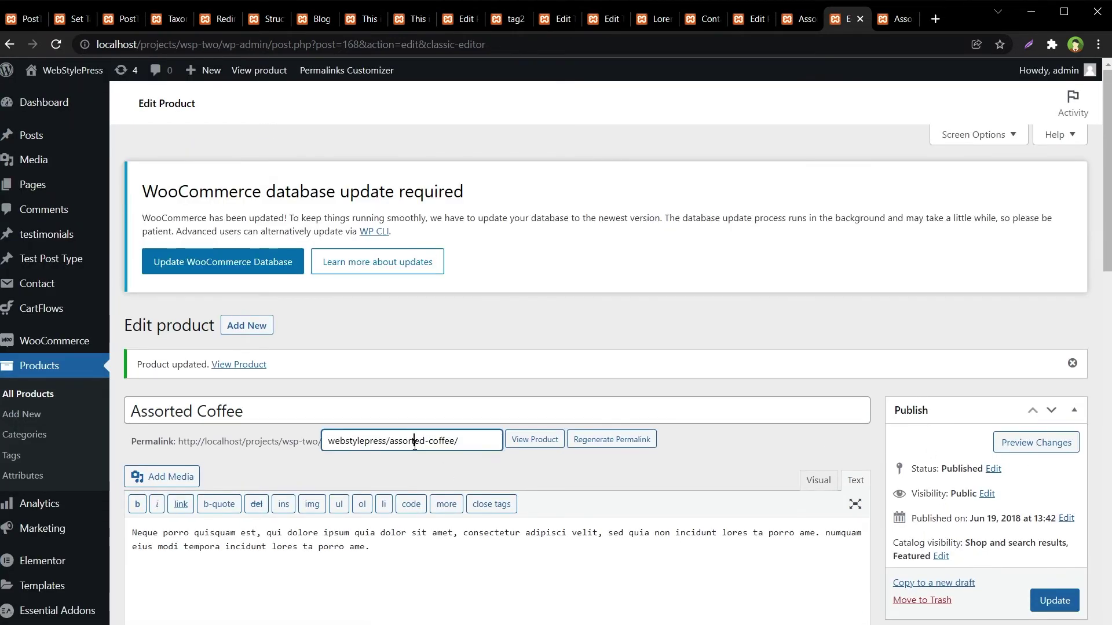
pyautogui.click(535, 439)
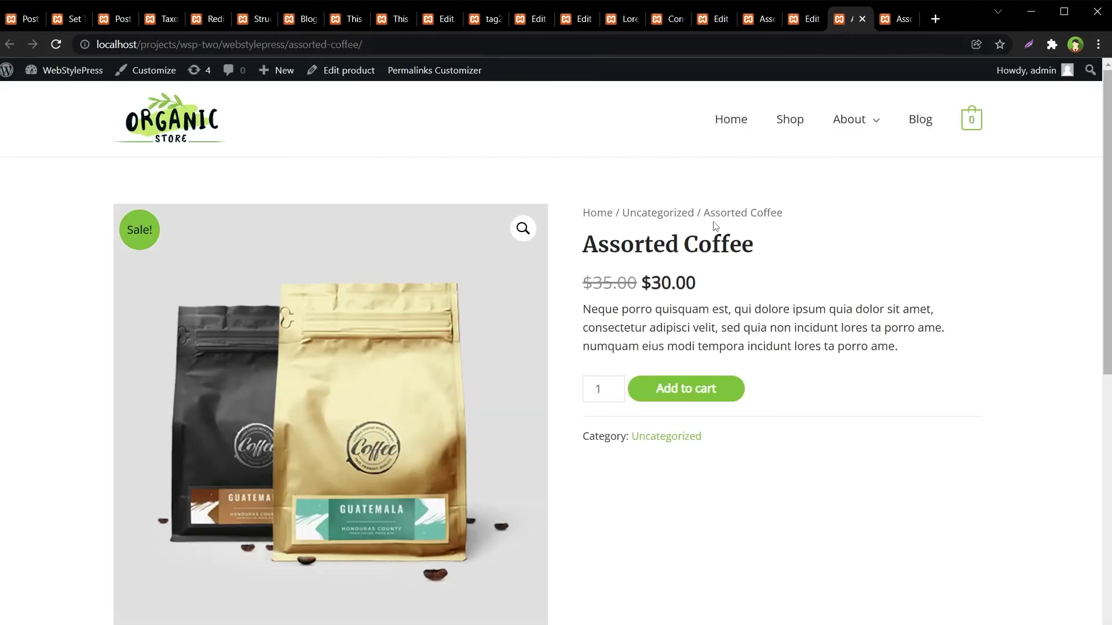
pyautogui.doubleClick(242, 46)
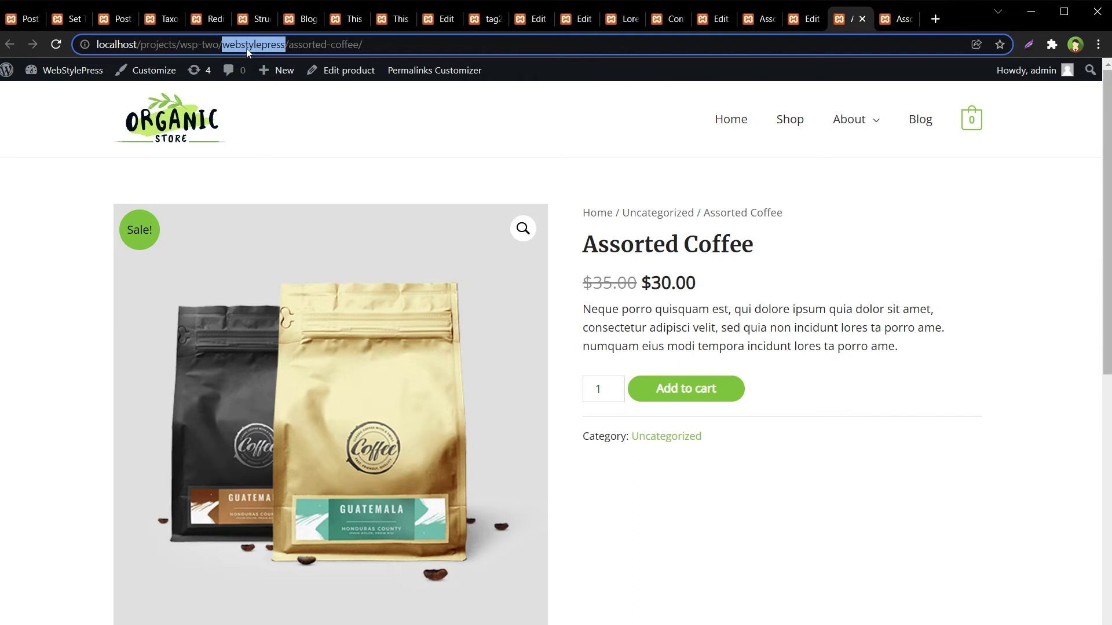
# Step: Review the structures in the PostTypes permalink settings against the live Assorted Coffee product's custom URL
pyautogui.click(15, 26)
pyautogui.press('Return')
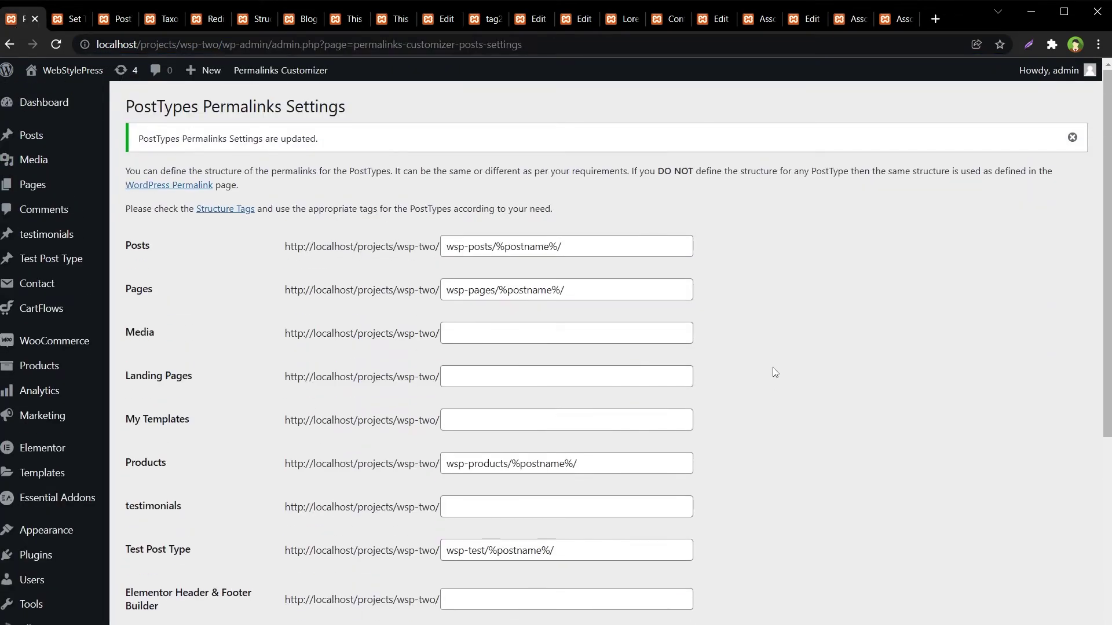
pyautogui.scroll(-2, 773, 367)
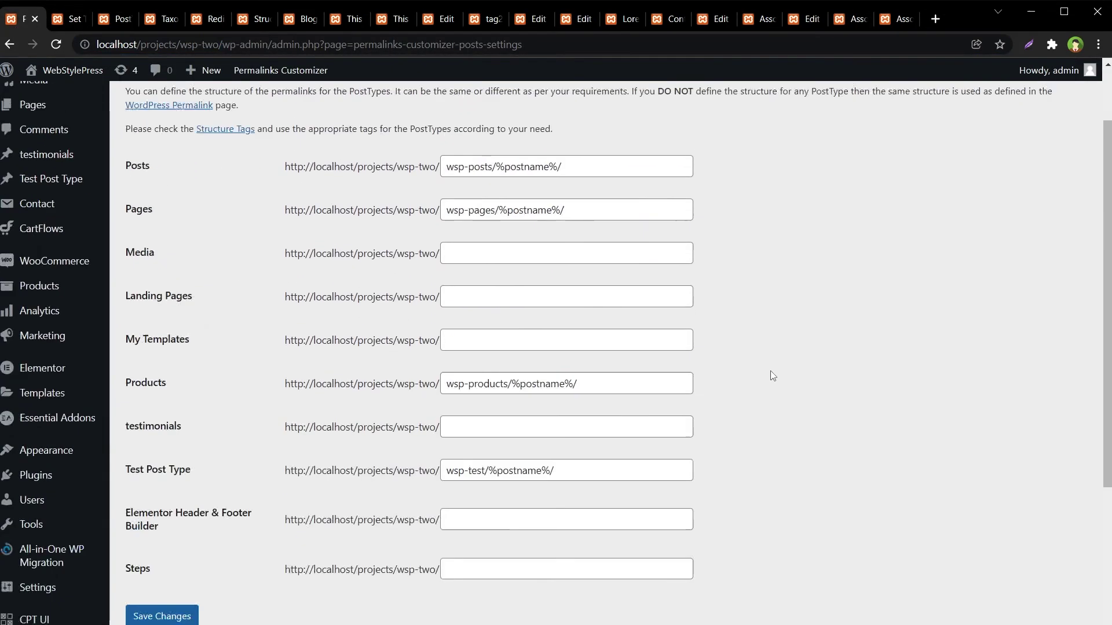
pyautogui.scroll(2, 773, 367)
pyautogui.click(852, 19)
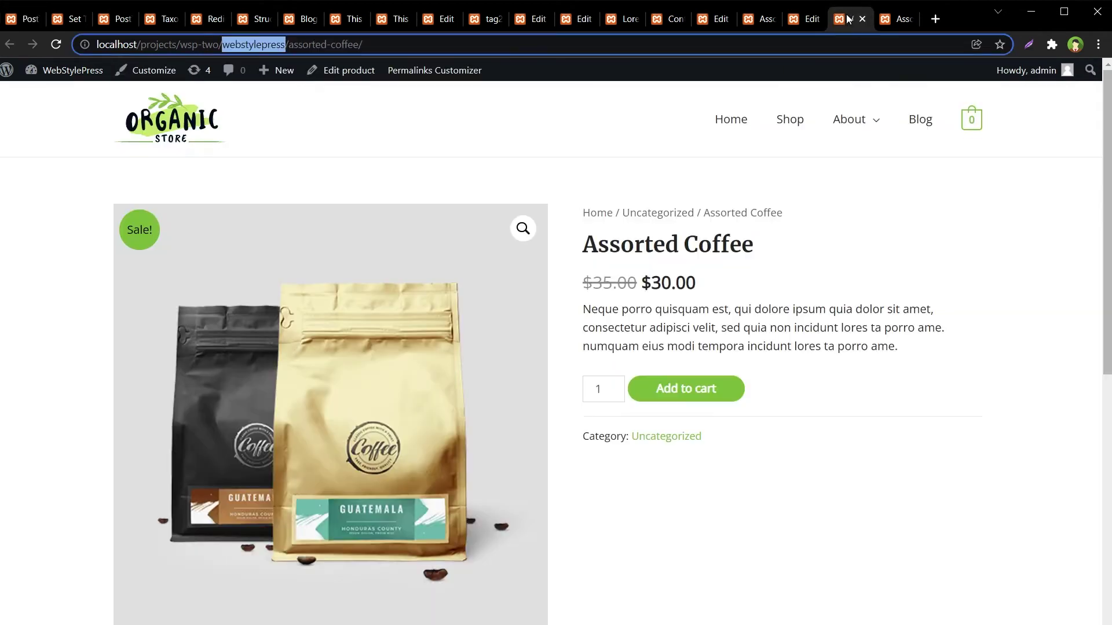
# Step: Examine the custom permalink in the Assorted Coffee editor and compare it with the URLs in both live product tabs
pyautogui.click(806, 19)
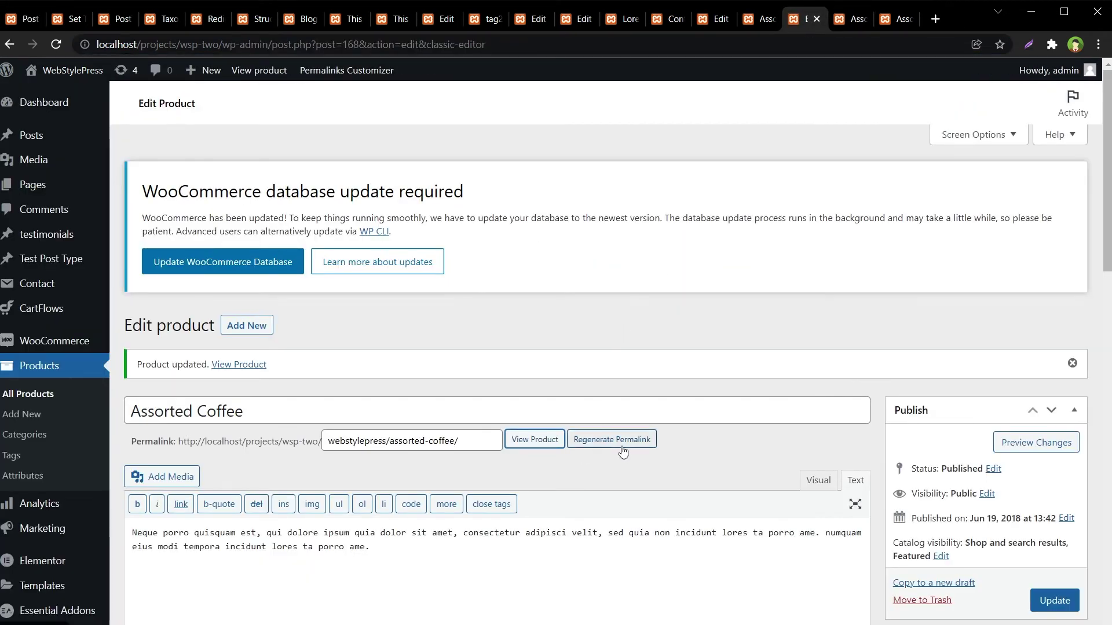
pyautogui.click(489, 445)
pyautogui.moveTo(480, 443); pyautogui.dragTo(325, 441)
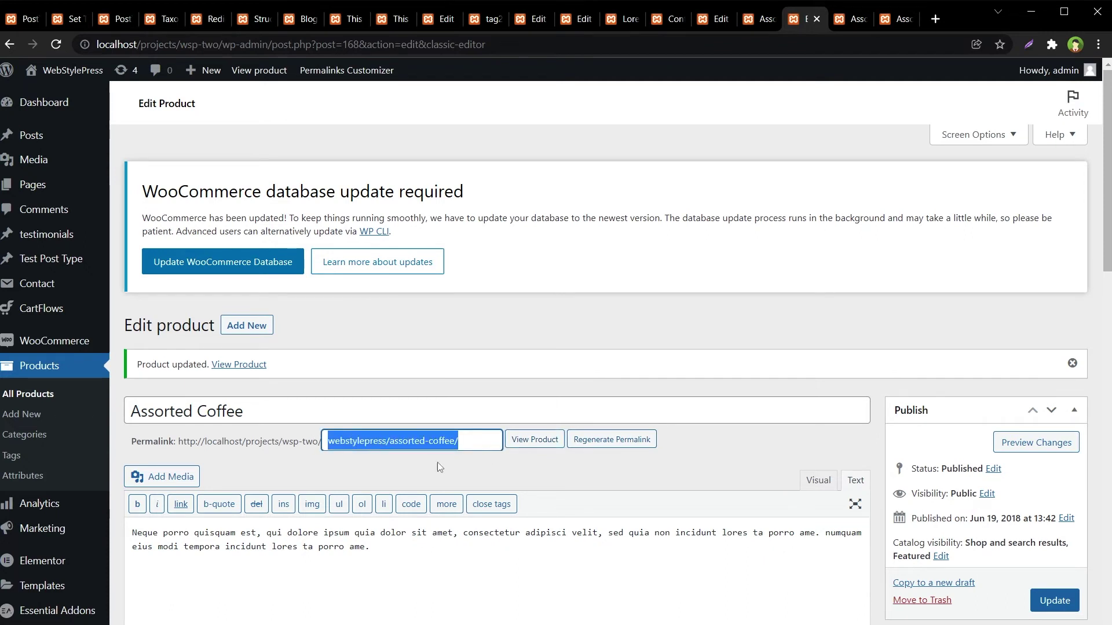
pyautogui.click(557, 471)
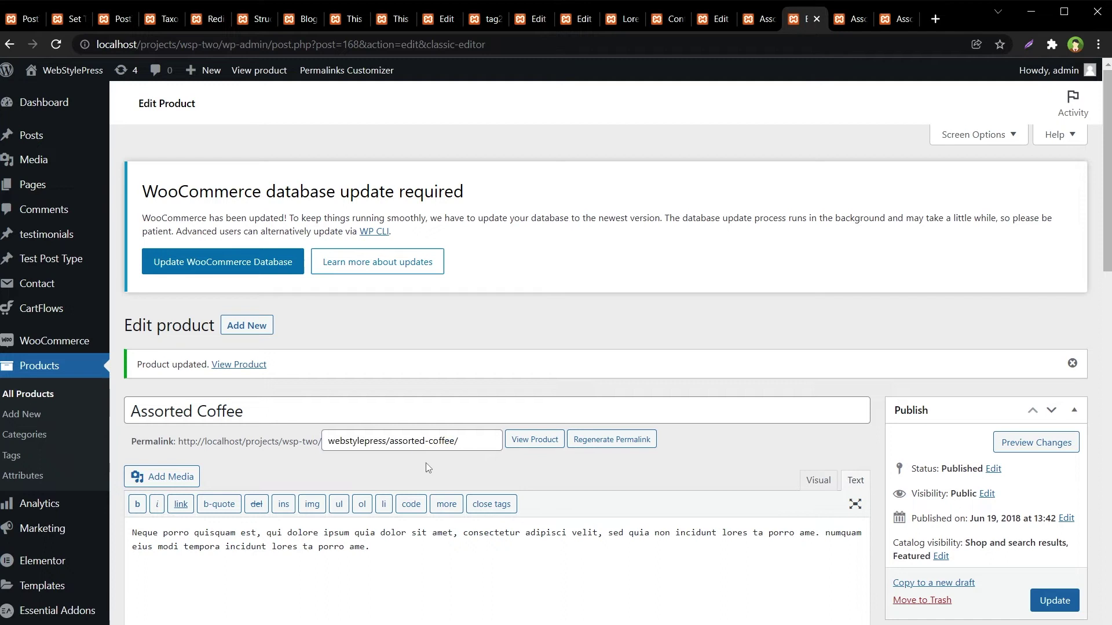
pyautogui.doubleClick(357, 440)
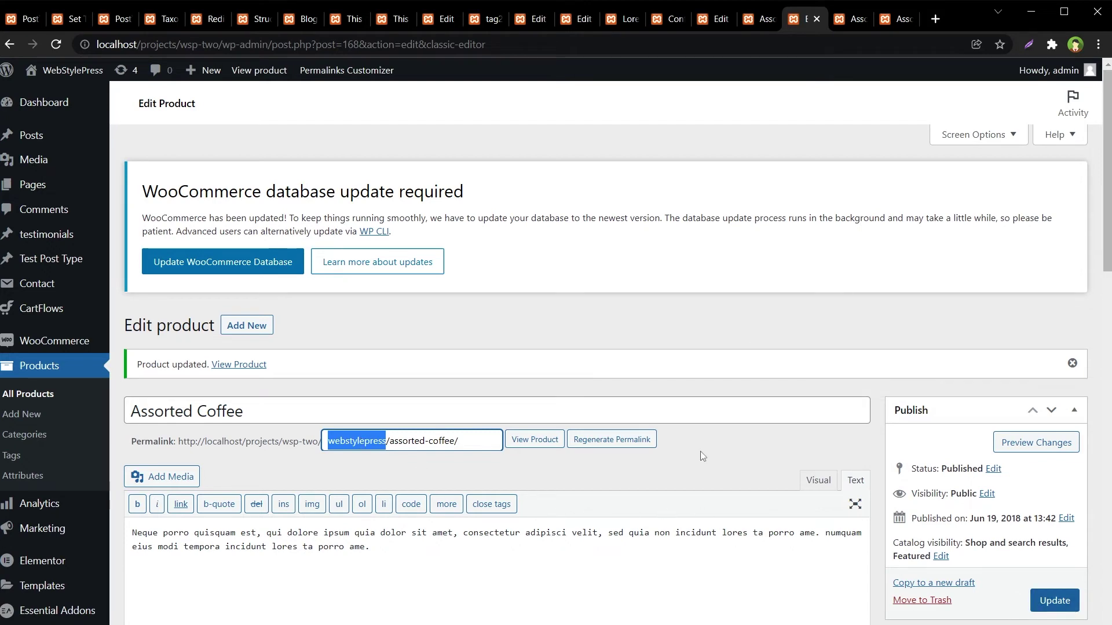
pyautogui.click(899, 18)
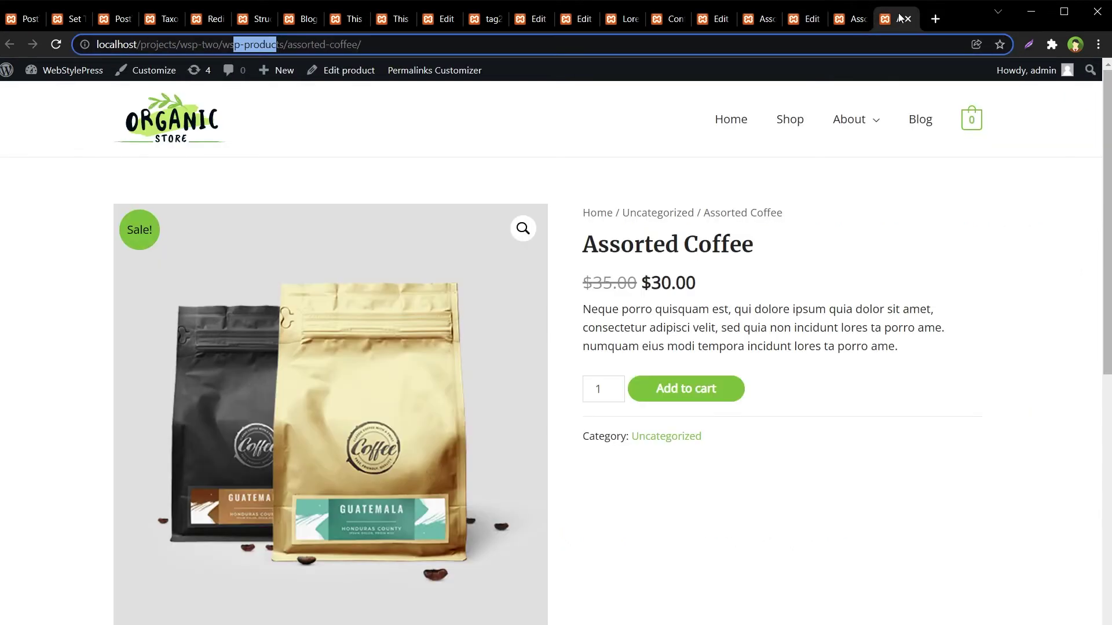
pyautogui.click(836, 22)
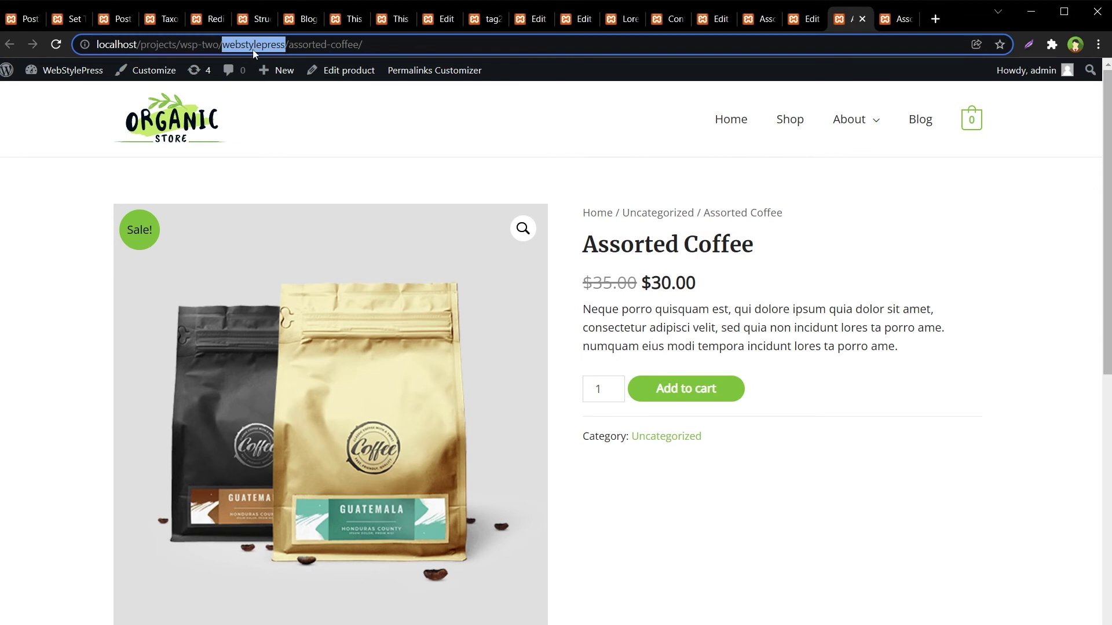
# Step: Close the product tabs and the other tabs opened after the live tag2 archive page, including the tag2 editor
pyautogui.hotkey('ctrl', 'w')
pyautogui.hotkey('ctrl', 'w')
pyautogui.hotkey('ctrl', 'w')
pyautogui.hotkey('ctrl', 'w')
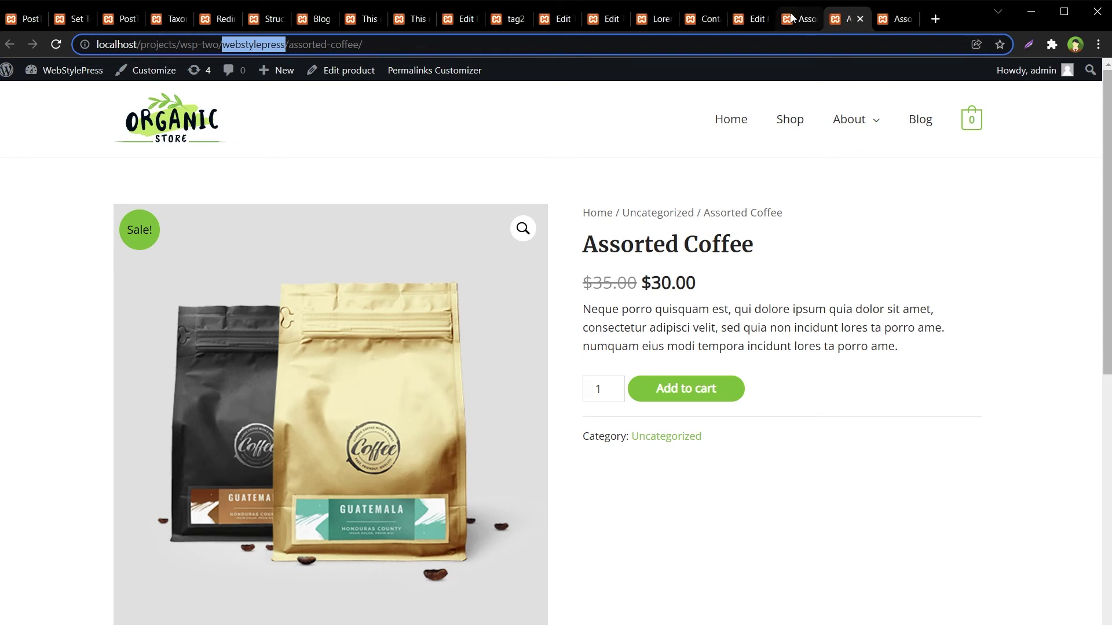
pyautogui.hotkey('ctrl', 'w')
pyautogui.hotkey('ctrl', 'w')
pyautogui.hotkey('ctrl', 'w')
pyautogui.hotkey('ctrl', 'w')
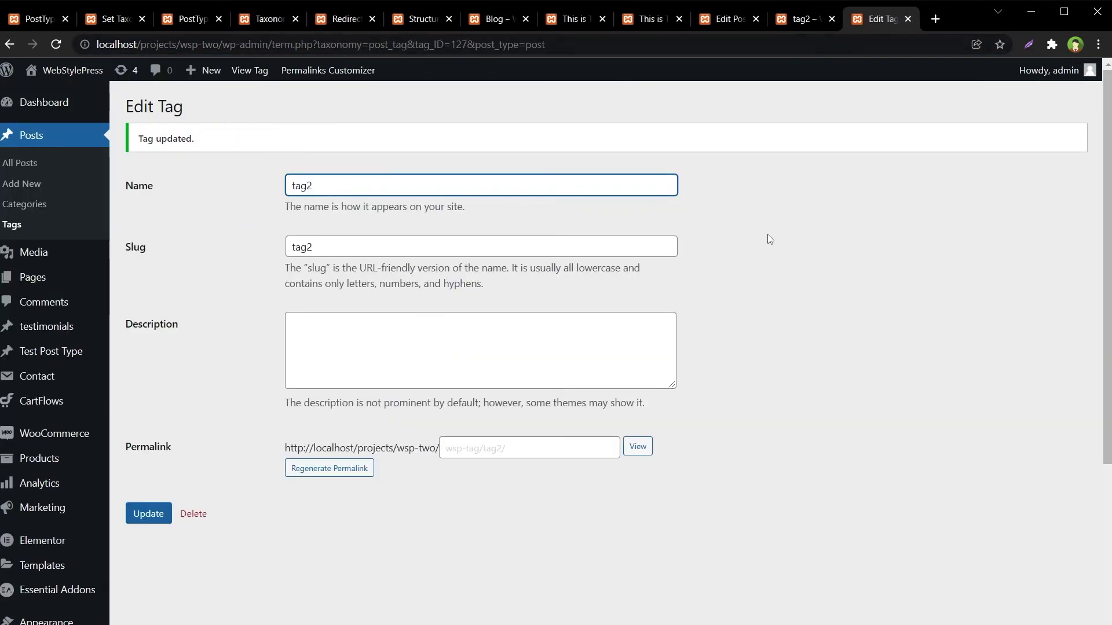
pyautogui.hotkey('ctrl', 'w')
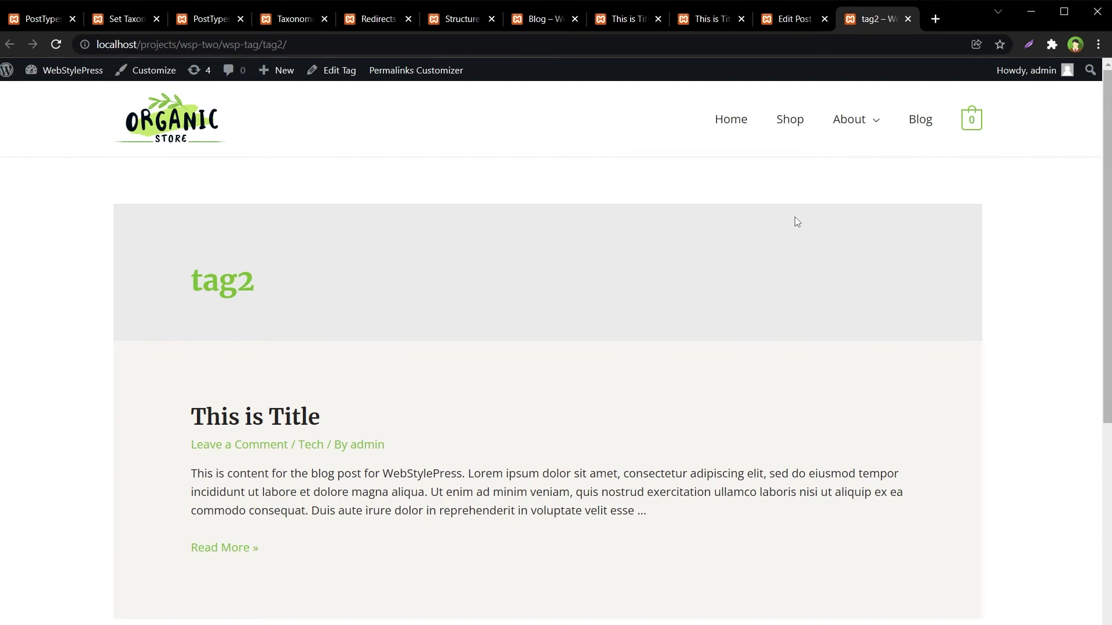
# Step: View the live Tech category archive, examine the category base in its URL and open the category's editor in a separate tab
pyautogui.click(313, 446)
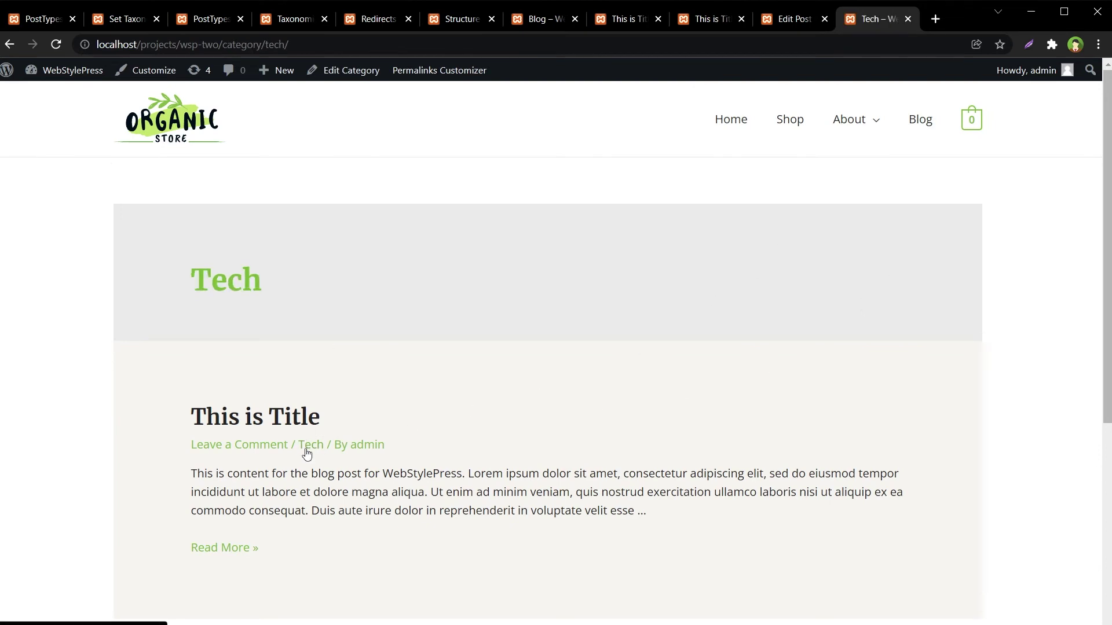
pyautogui.doubleClick(242, 45)
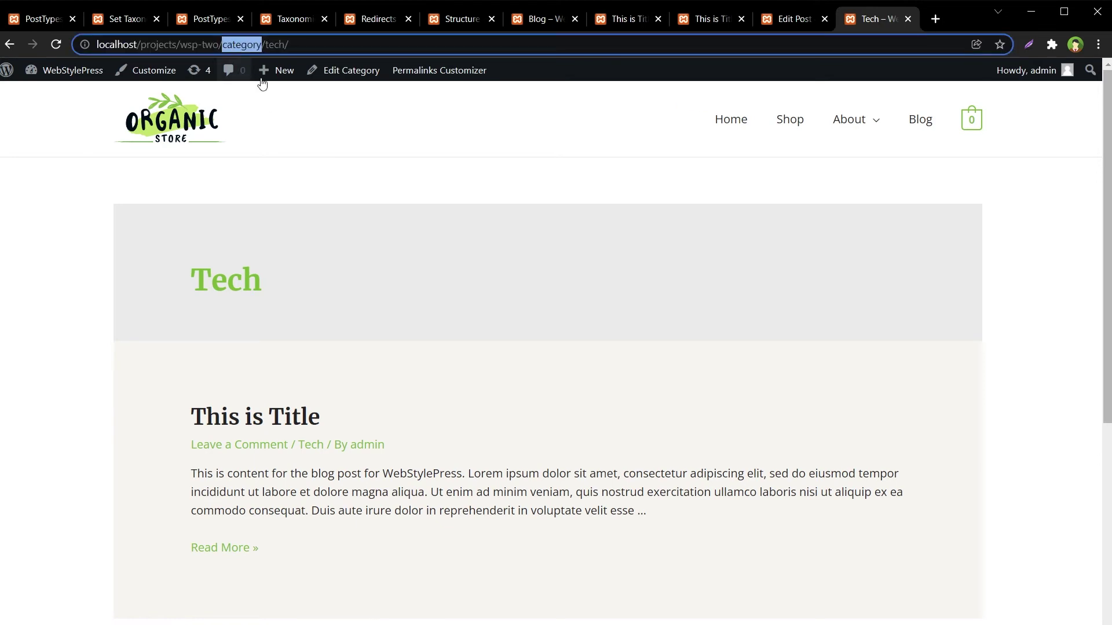
pyautogui.middleClick(347, 71)
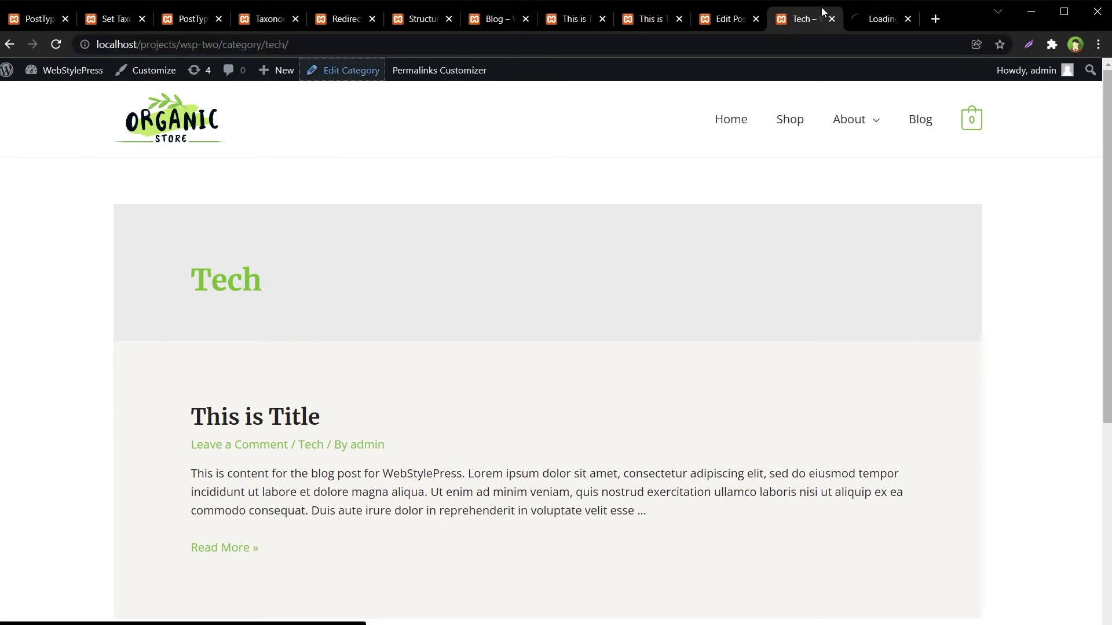
pyautogui.click(879, 7)
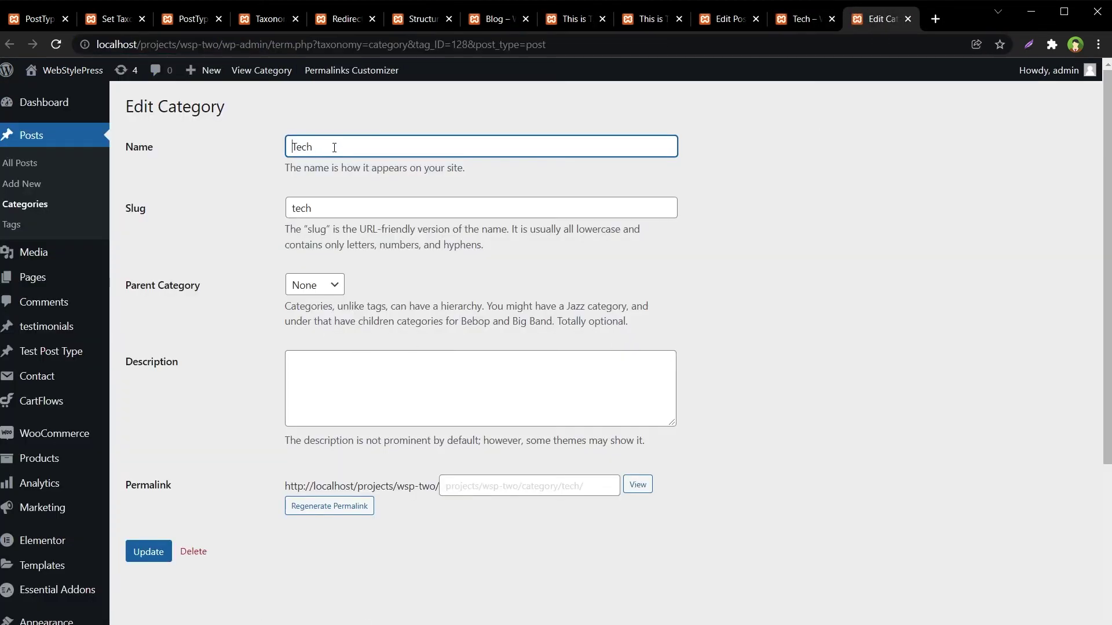
# Step: Regenerate the Tech category's permalink, review the regenerated path and update the category
pyautogui.click(488, 491)
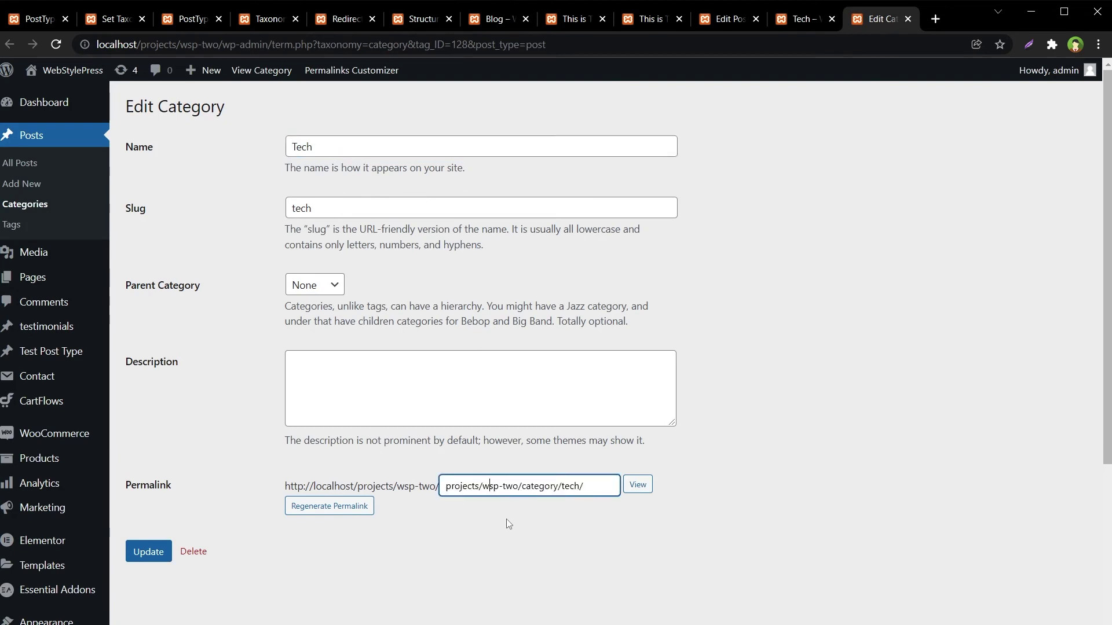
pyautogui.click(343, 511)
pyautogui.click(616, 127)
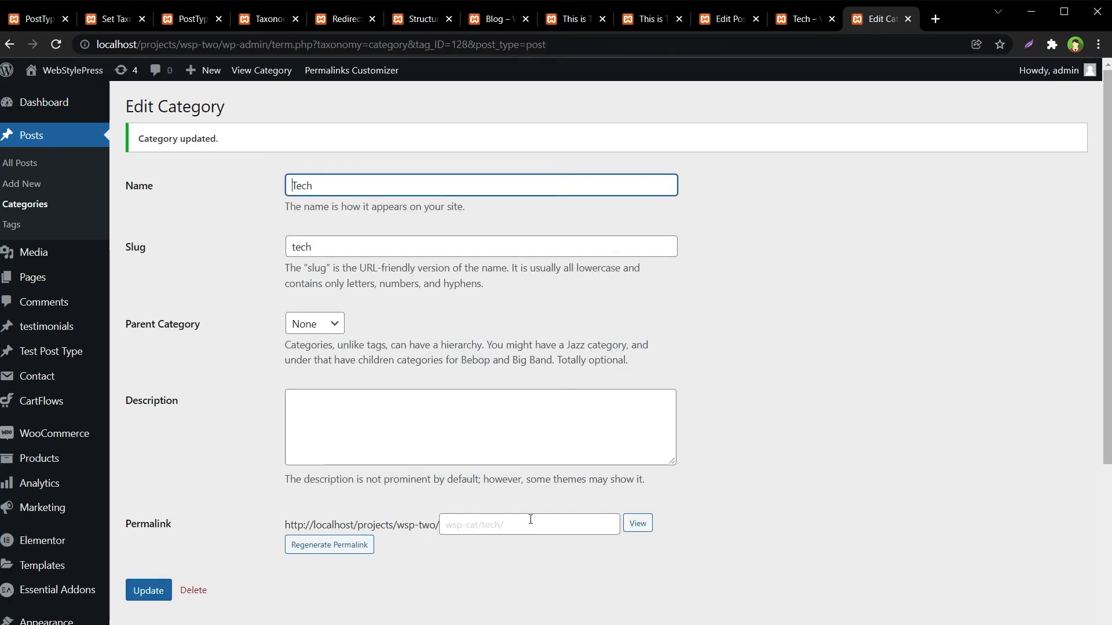
pyautogui.click(527, 528)
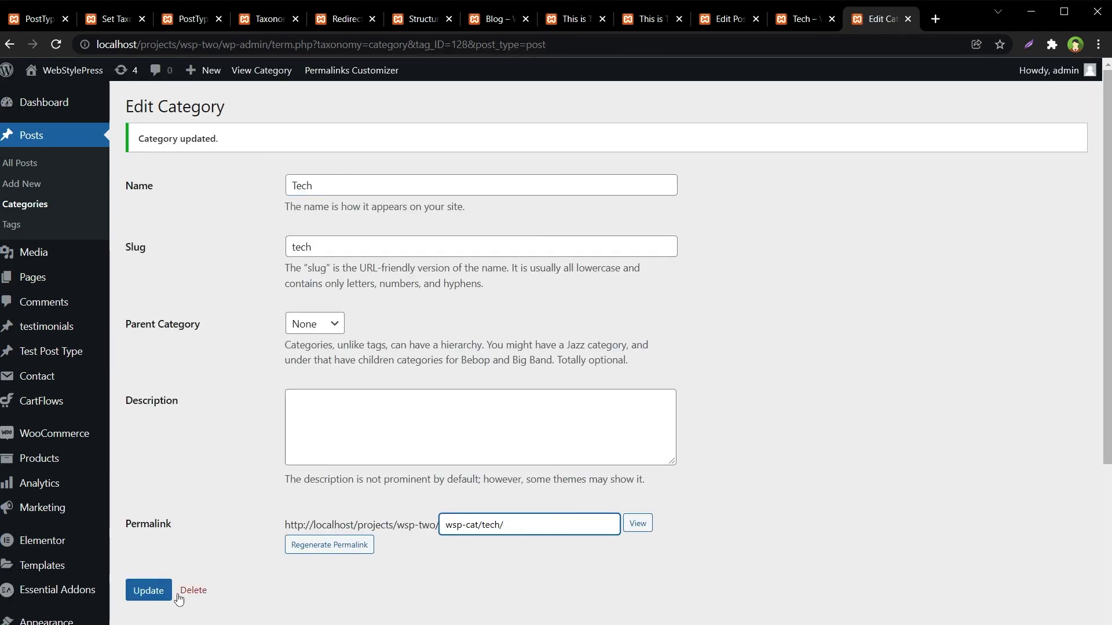
pyautogui.click(158, 591)
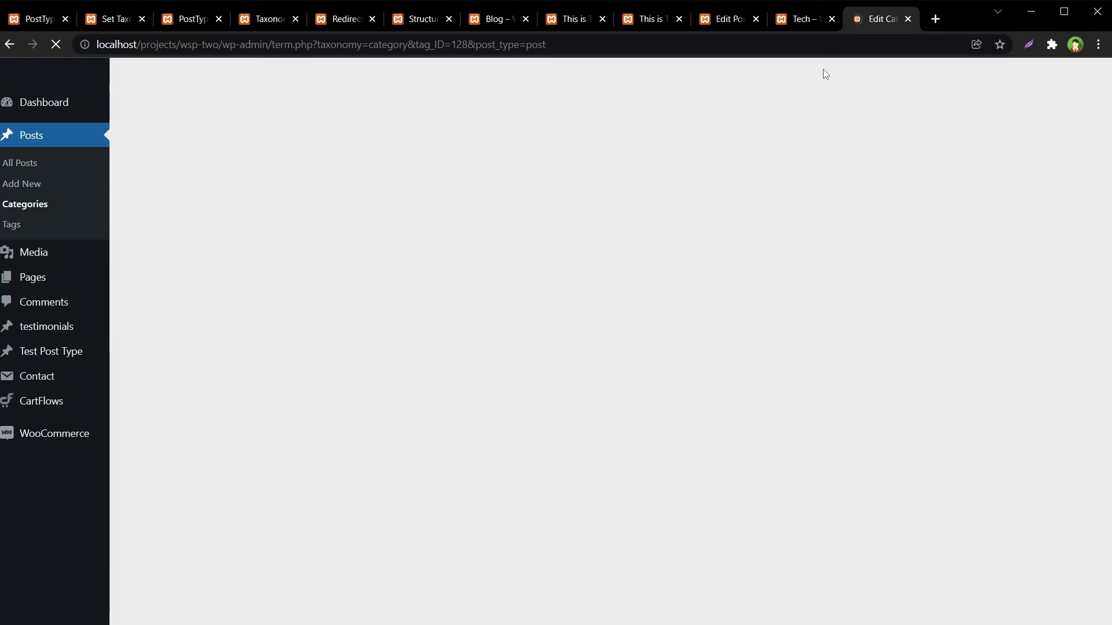
# Step: Reload the live Tech category archive, examine the category prefix in its URL and compare it with the permalink in the category editor
pyautogui.click(804, 25)
pyautogui.press('F5')
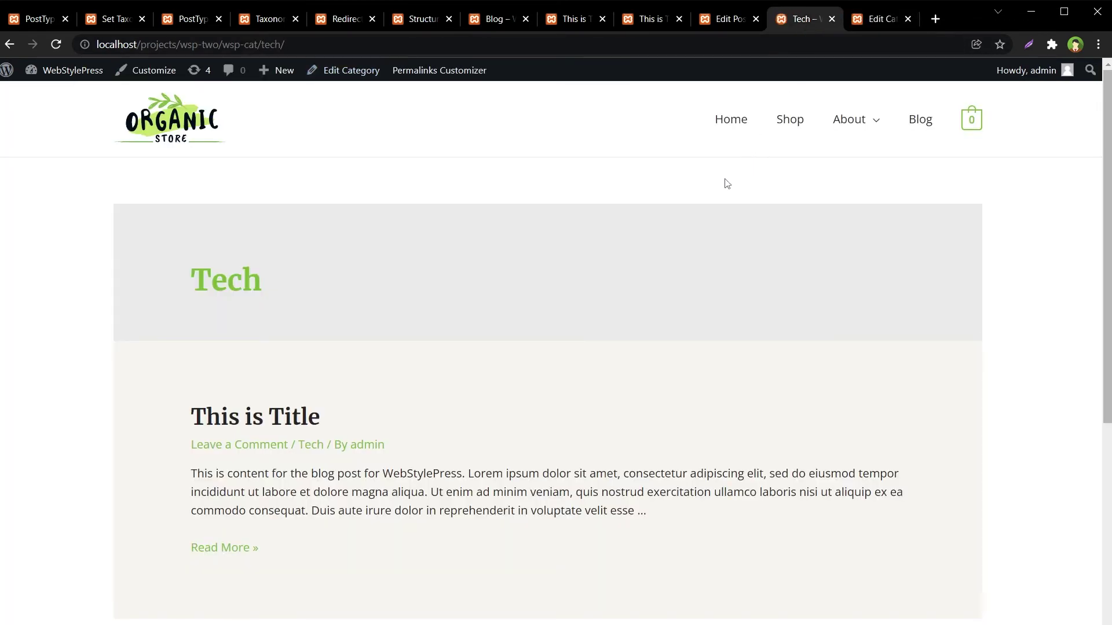
pyautogui.click(234, 45)
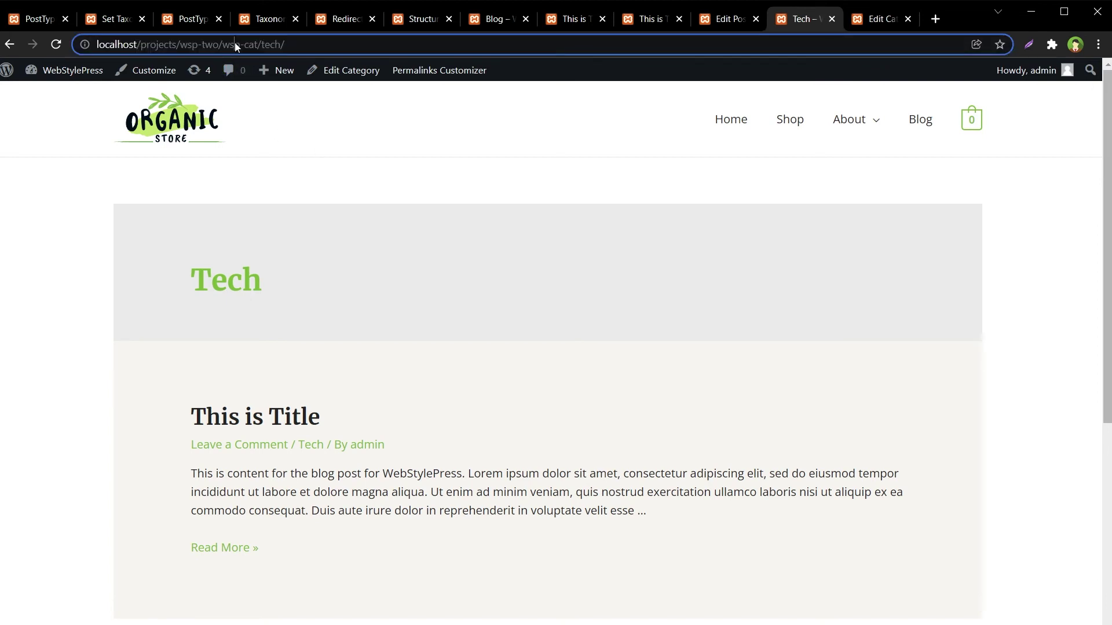
pyautogui.moveTo(223, 45); pyautogui.dragTo(249, 44)
pyautogui.click(870, 20)
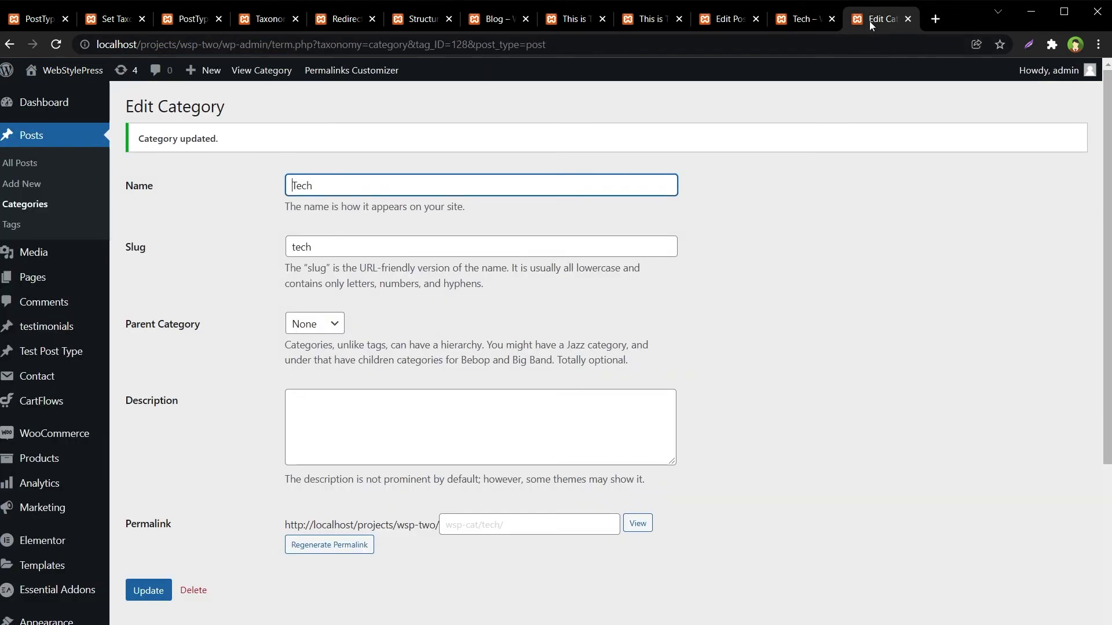
pyautogui.click(829, 326)
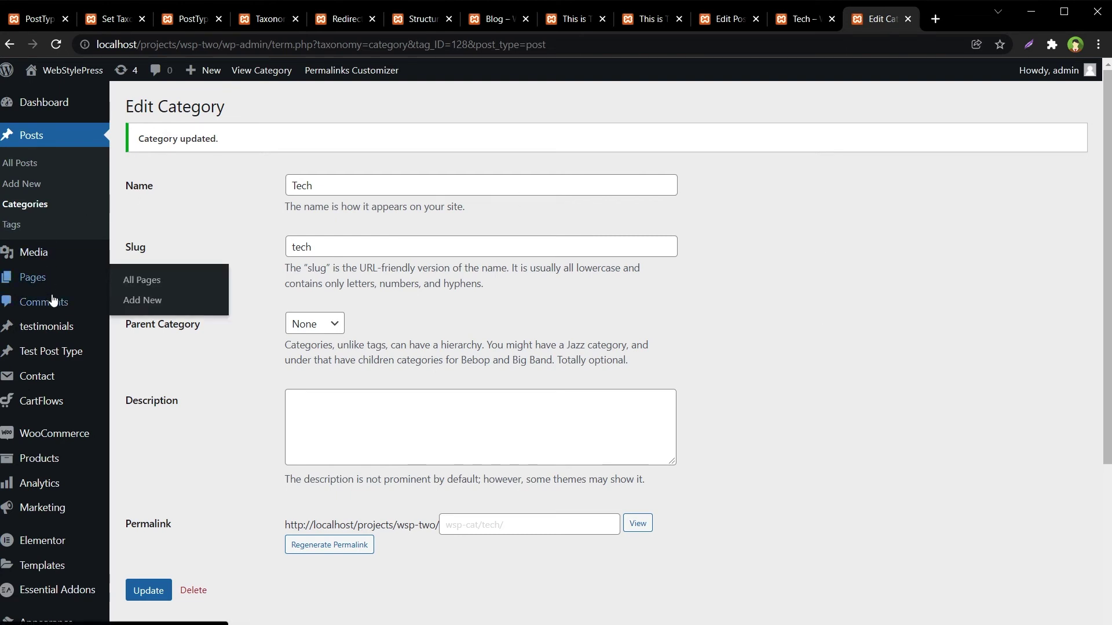
# Step: Add and publish a new Test Post Type entry titled "Test" with the content "Test URL"
pyautogui.moveTo(55, 354)
pyautogui.click(121, 356)
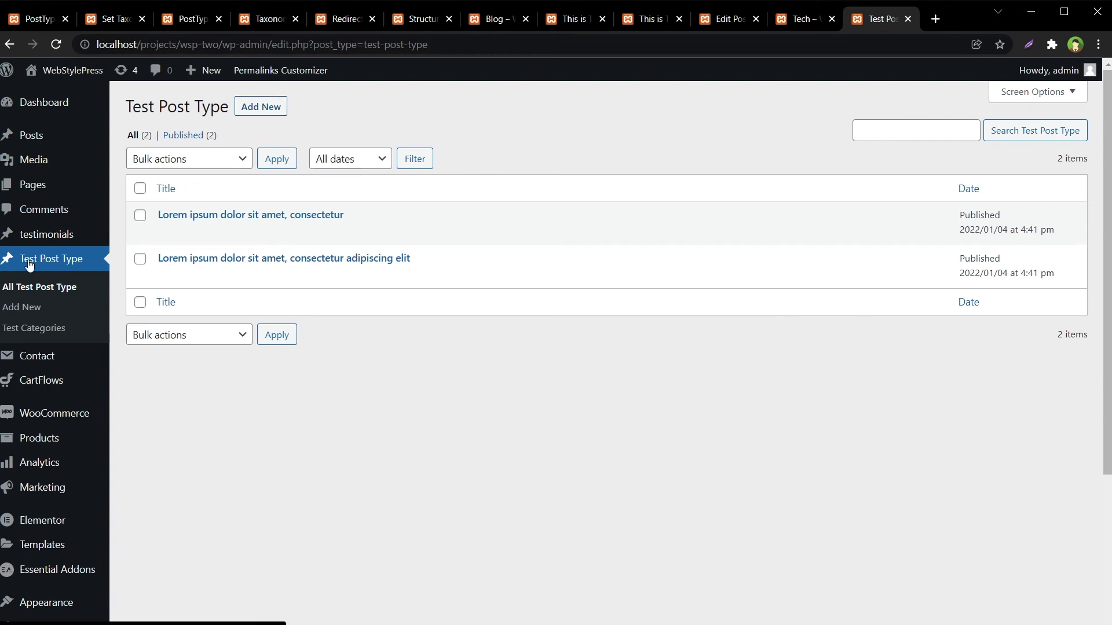
pyautogui.click(261, 107)
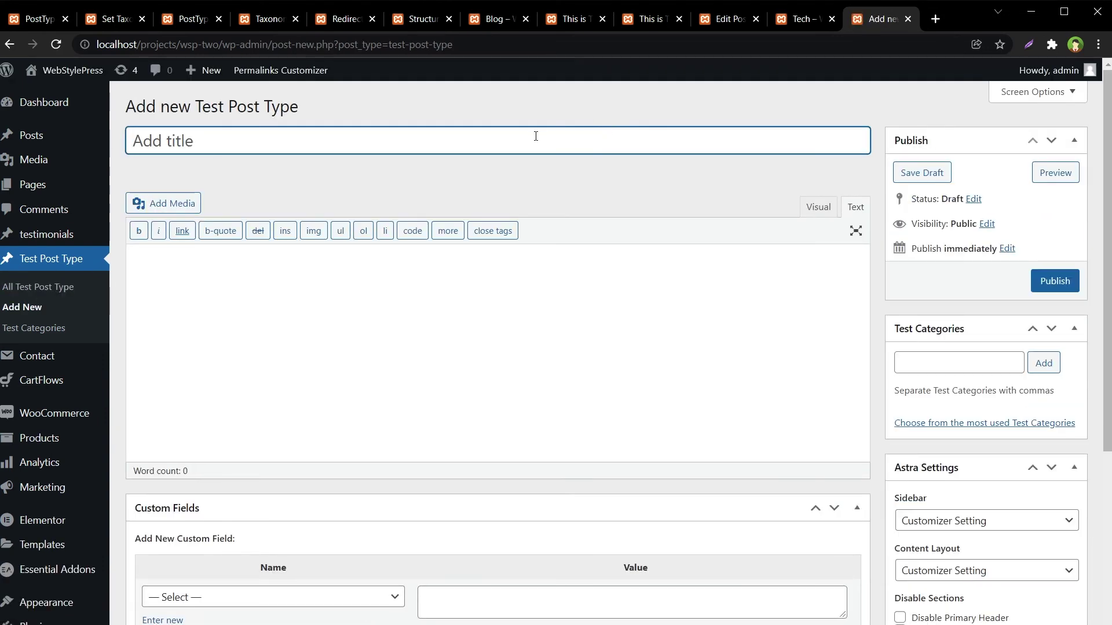
pyautogui.write('Test')
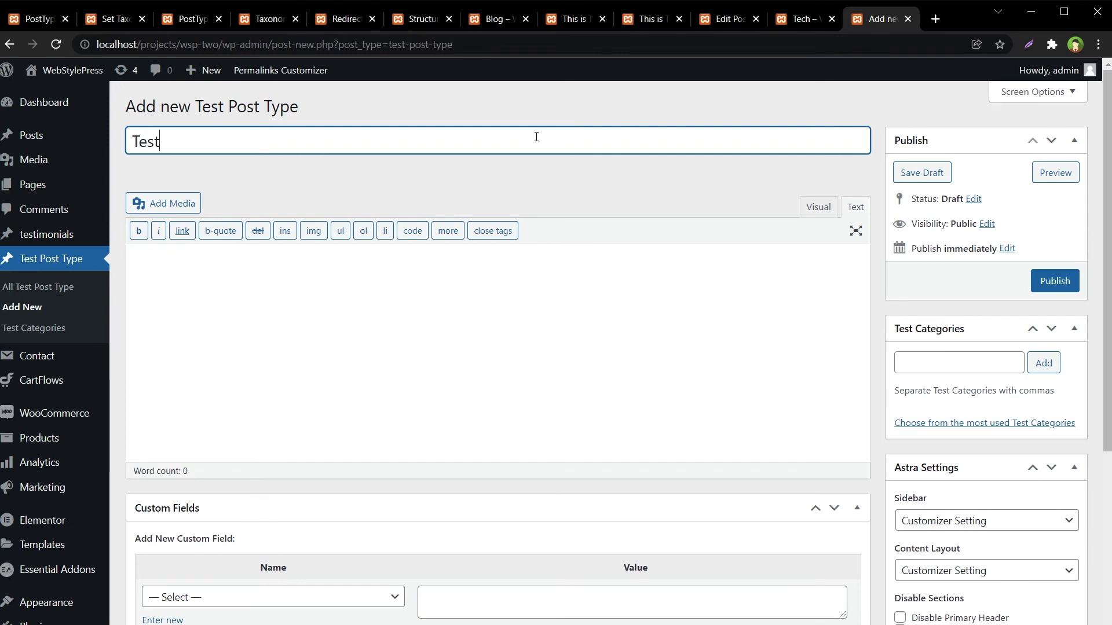
pyautogui.click(552, 288)
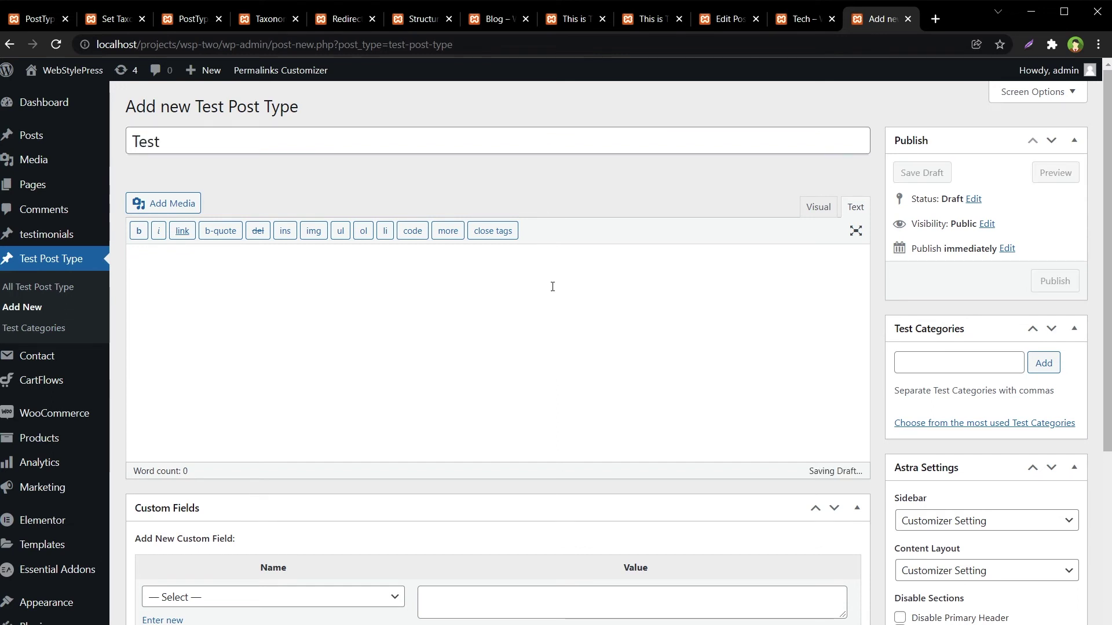
pyautogui.write('Test URL')
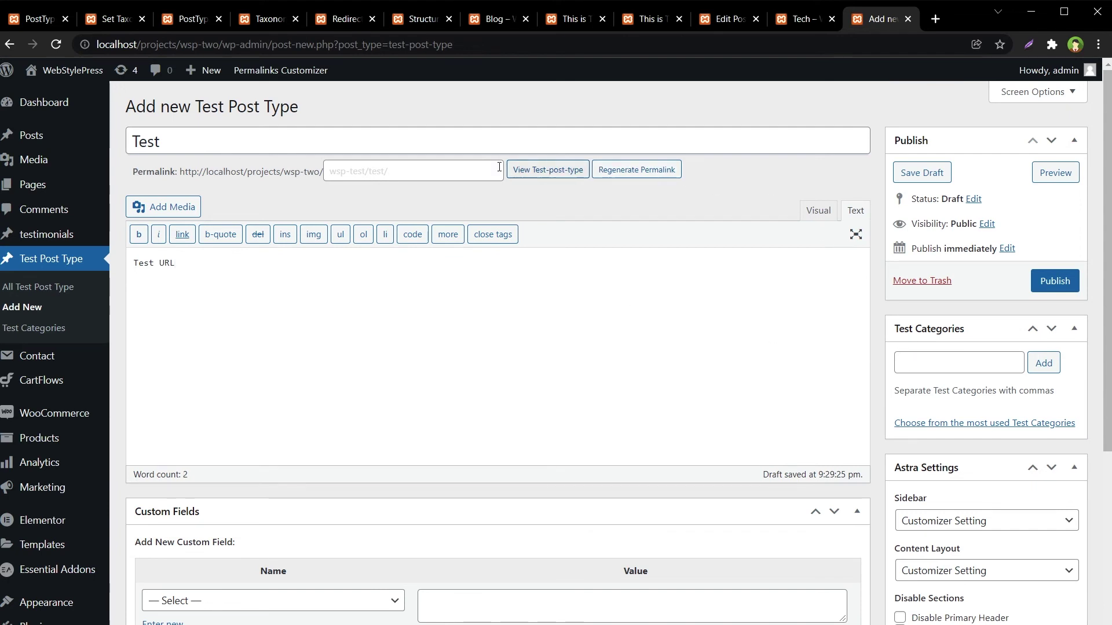
pyautogui.click(460, 169)
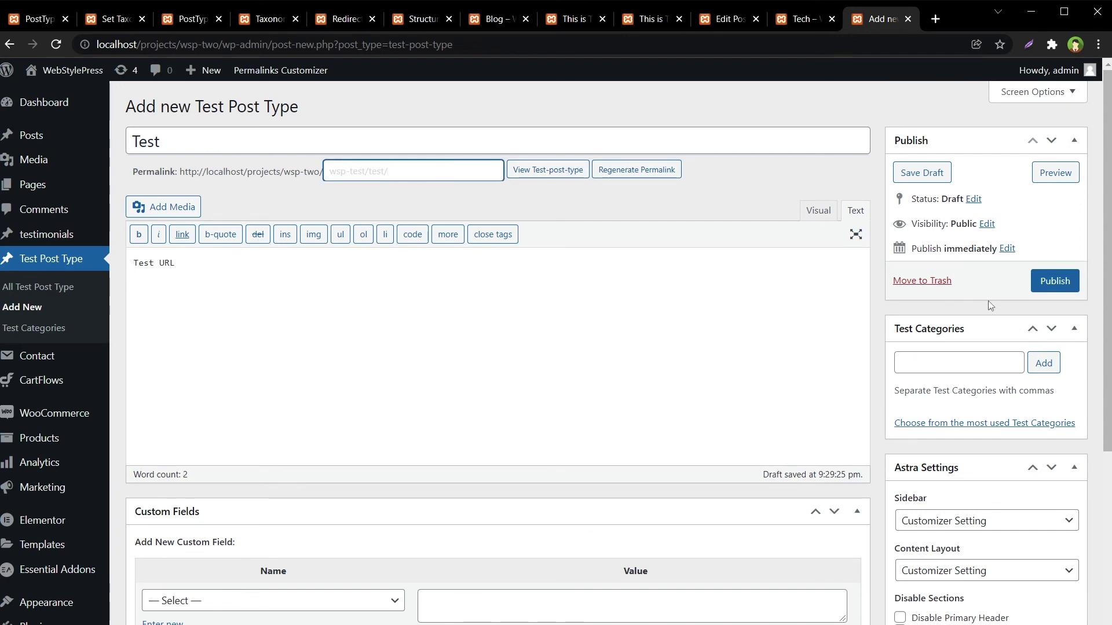
pyautogui.click(1057, 283)
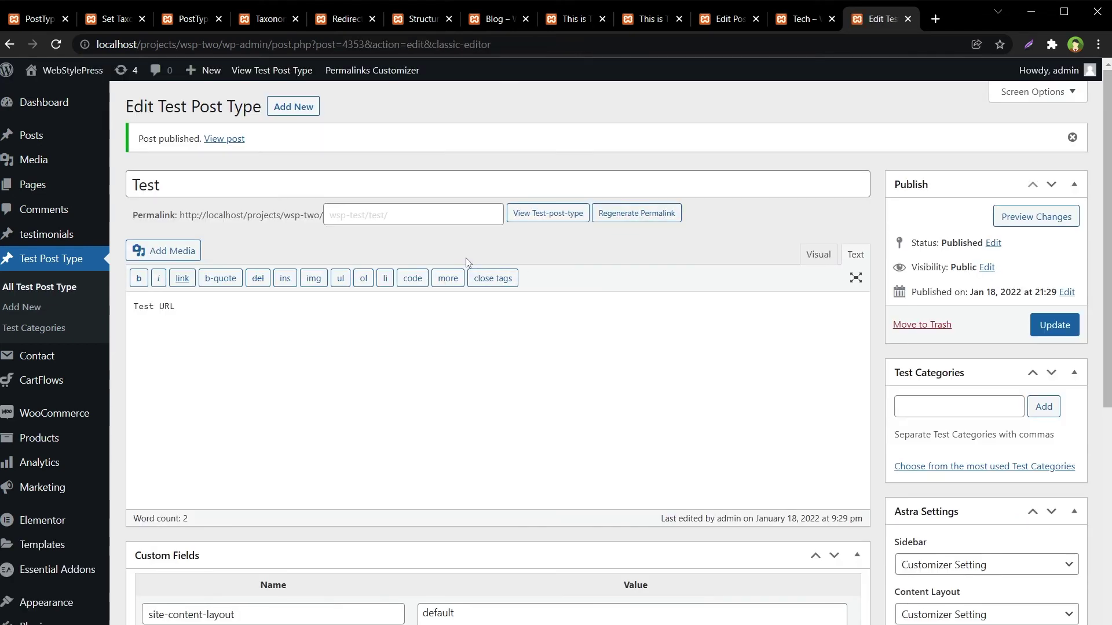
# Step: Examine the published Test entry's permalink in the editor and compare its prefix with the URL of the live page
pyautogui.click(404, 222)
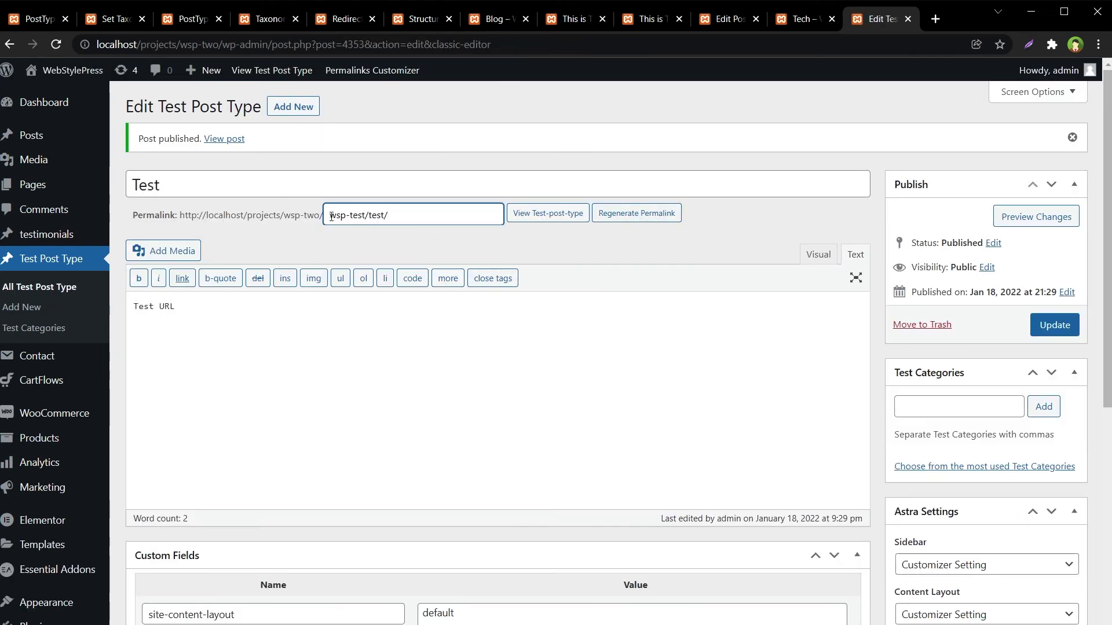
pyautogui.moveTo(331, 217); pyautogui.dragTo(372, 223)
pyautogui.click(492, 249)
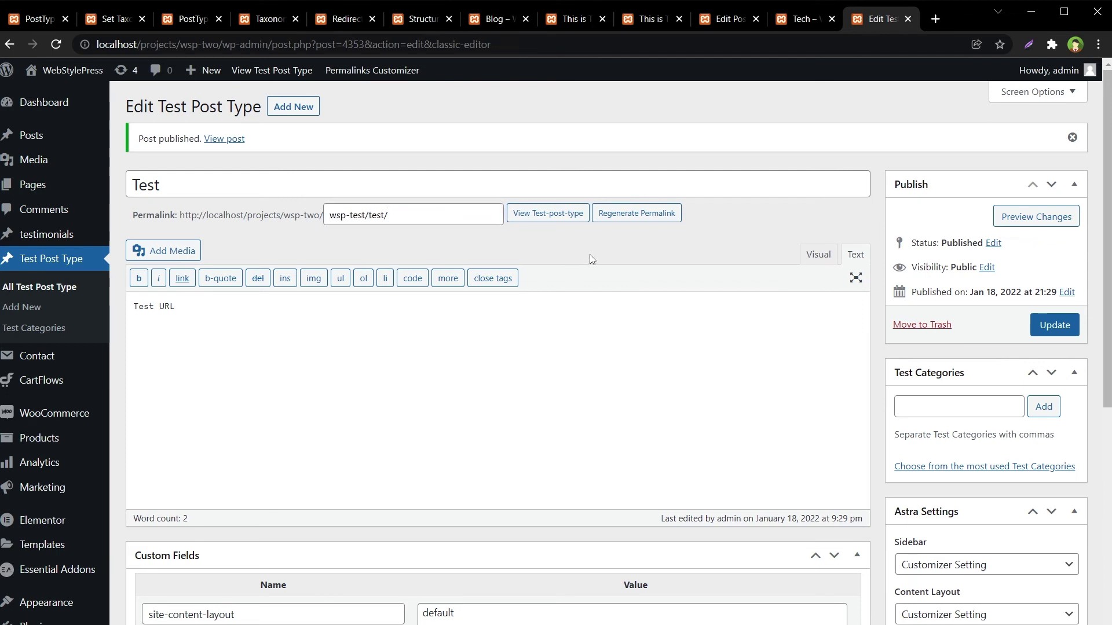
pyautogui.middleClick(234, 140)
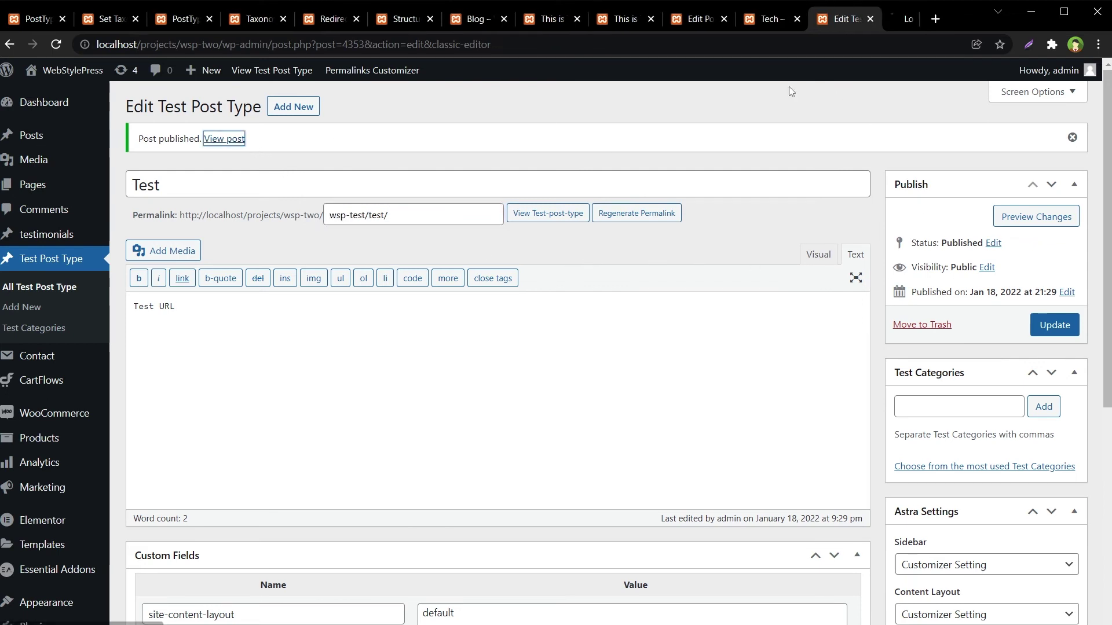
pyautogui.click(873, 17)
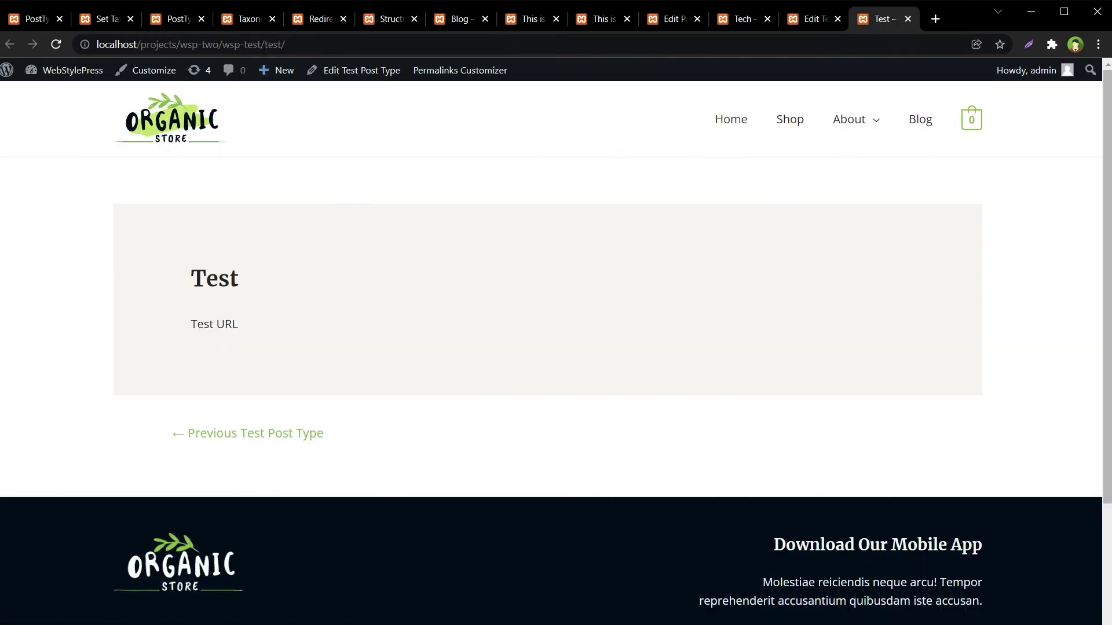
pyautogui.click(234, 51)
pyautogui.click(233, 49)
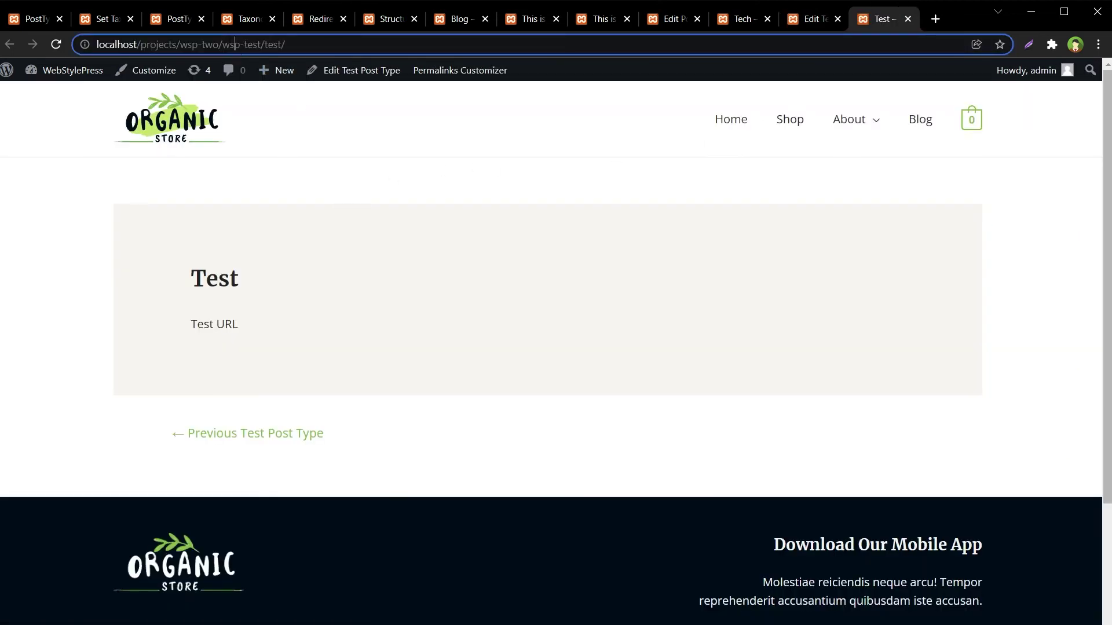
pyautogui.moveTo(229, 45); pyautogui.dragTo(257, 48)
# Step: Set the Test entry's custom permalink to wsp-posts/test/ and update the entry
pyautogui.click(814, 19)
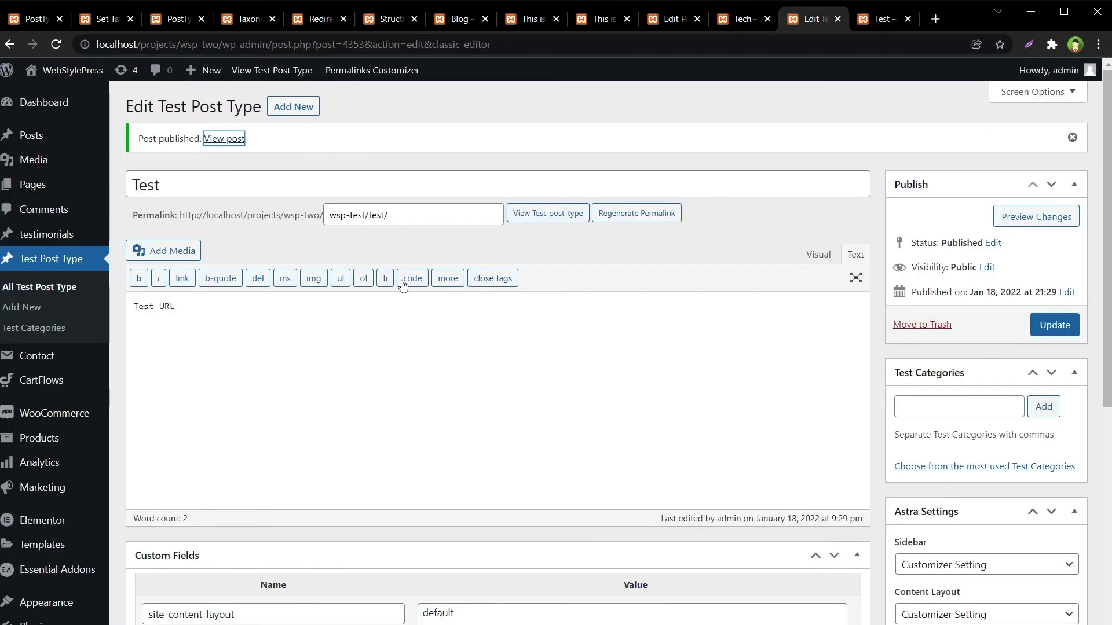
pyautogui.doubleClick(357, 215)
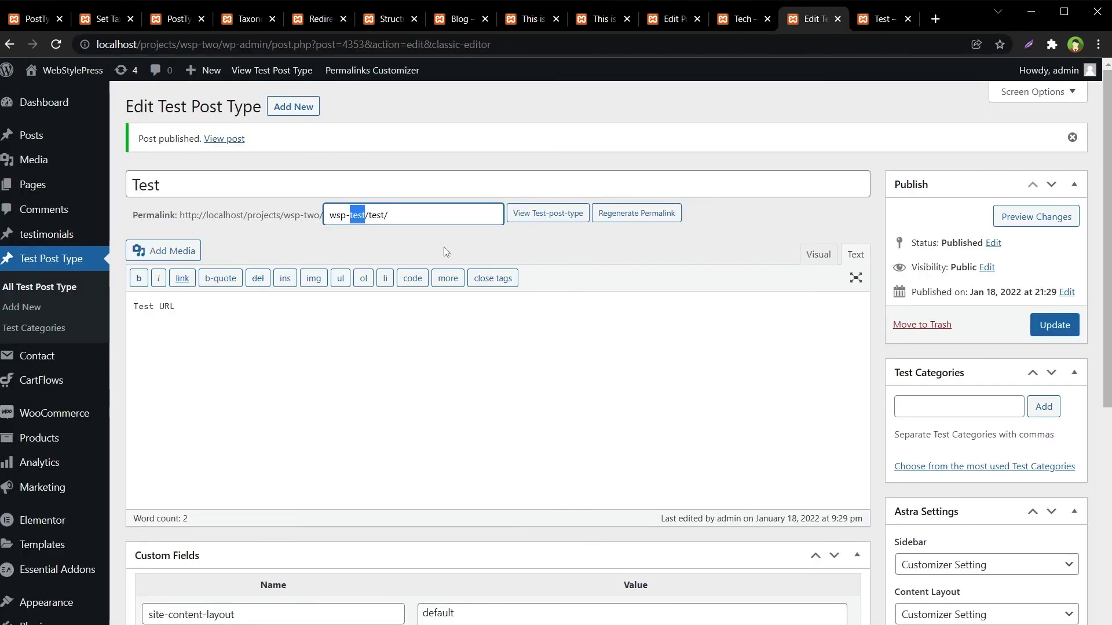
pyautogui.write('pos')
pyautogui.press('BackSpace')
pyautogui.press('BackSpace')
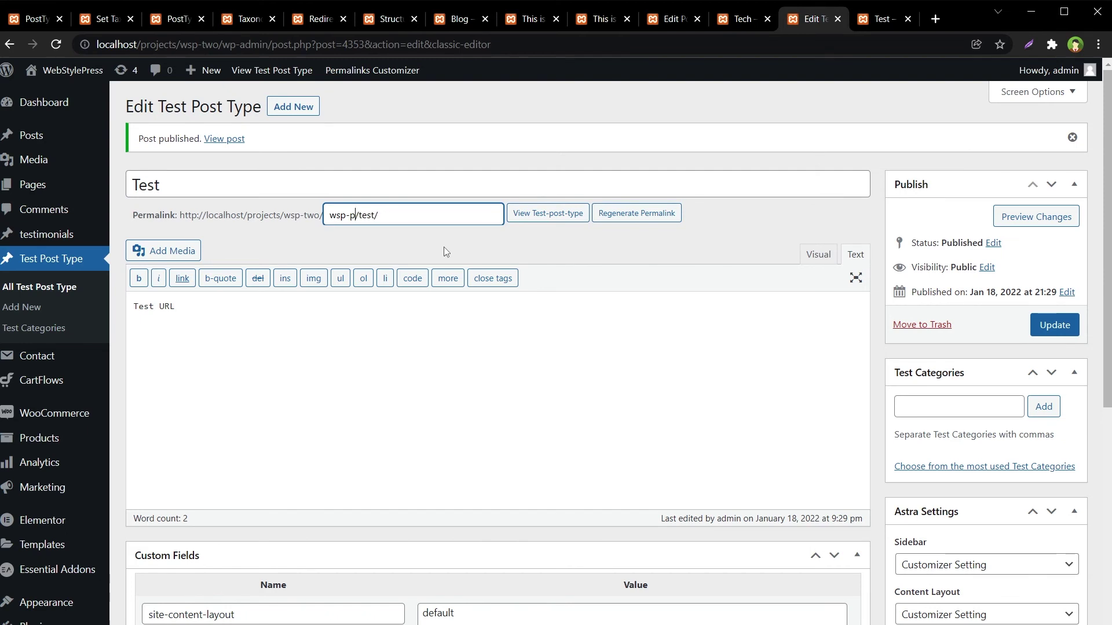
pyautogui.write('osts')
pyautogui.click(1045, 327)
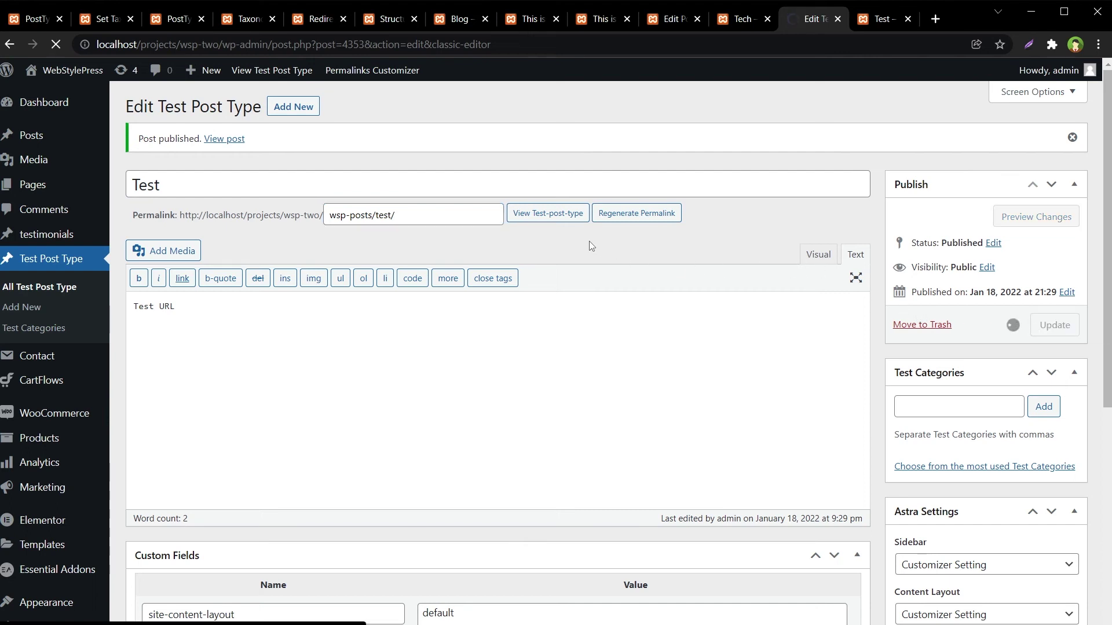
# Step: Check the Test entry's saved permalink, view the entry on the live site in a separate tab and examine its URL prefix
pyautogui.click(410, 215)
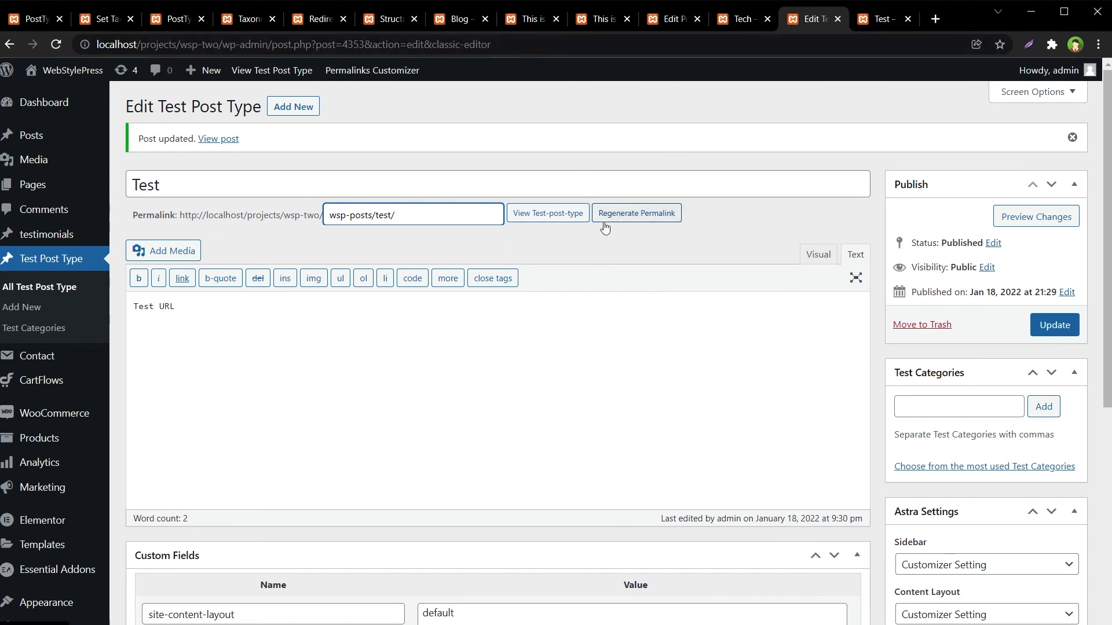
pyautogui.keyDown('ctrl'); pyautogui.click(541, 214); pyautogui.keyUp('ctrl')
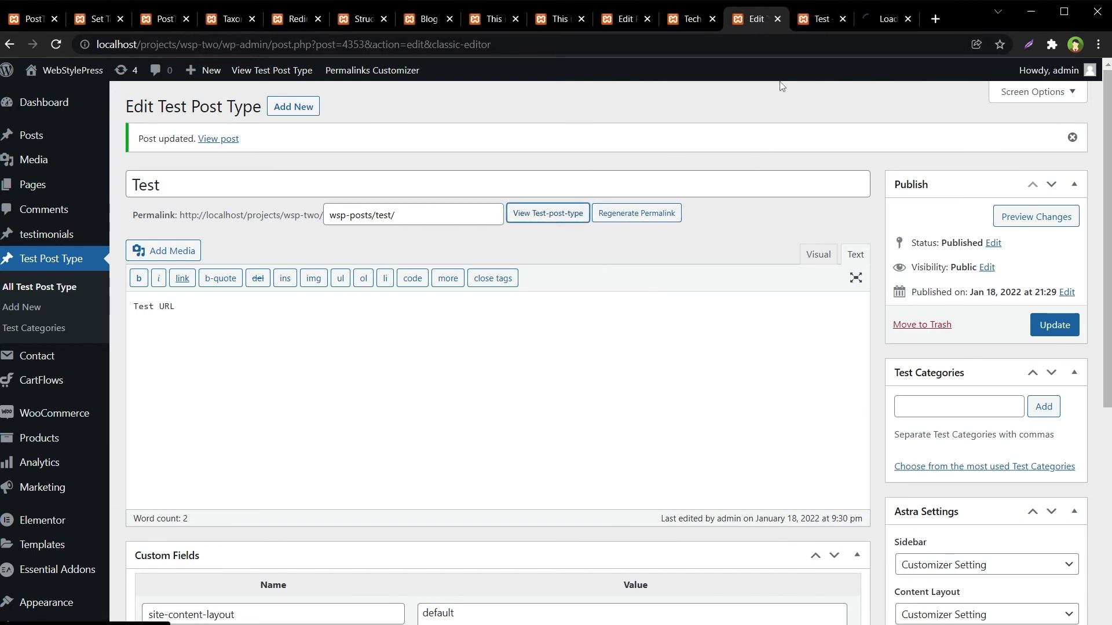
pyautogui.click(873, 19)
pyautogui.click(237, 45)
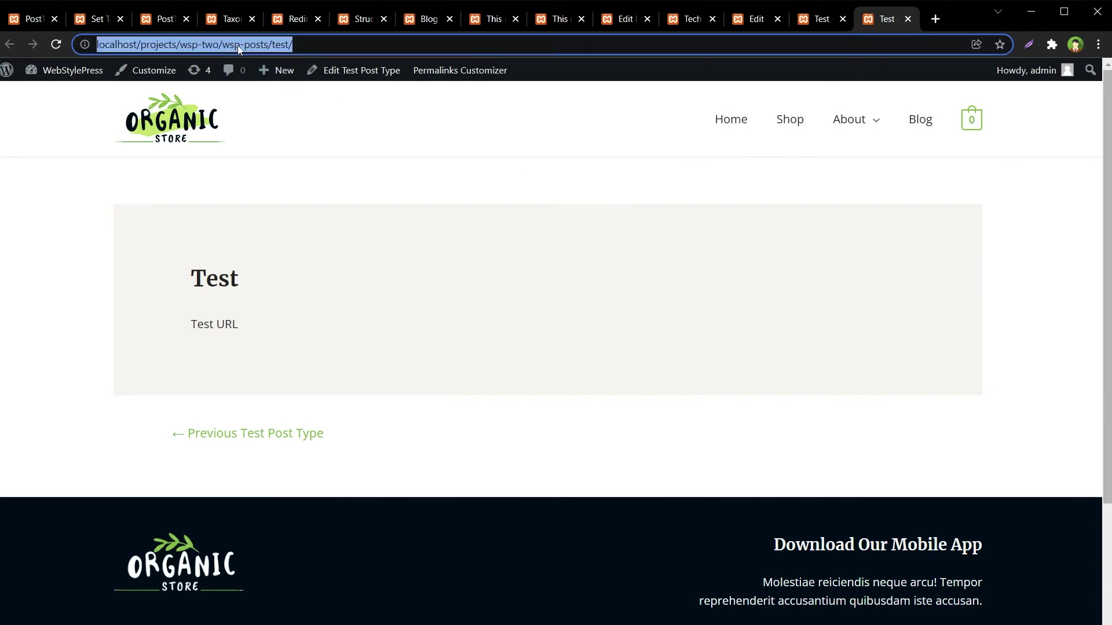
pyautogui.doubleClick(246, 47)
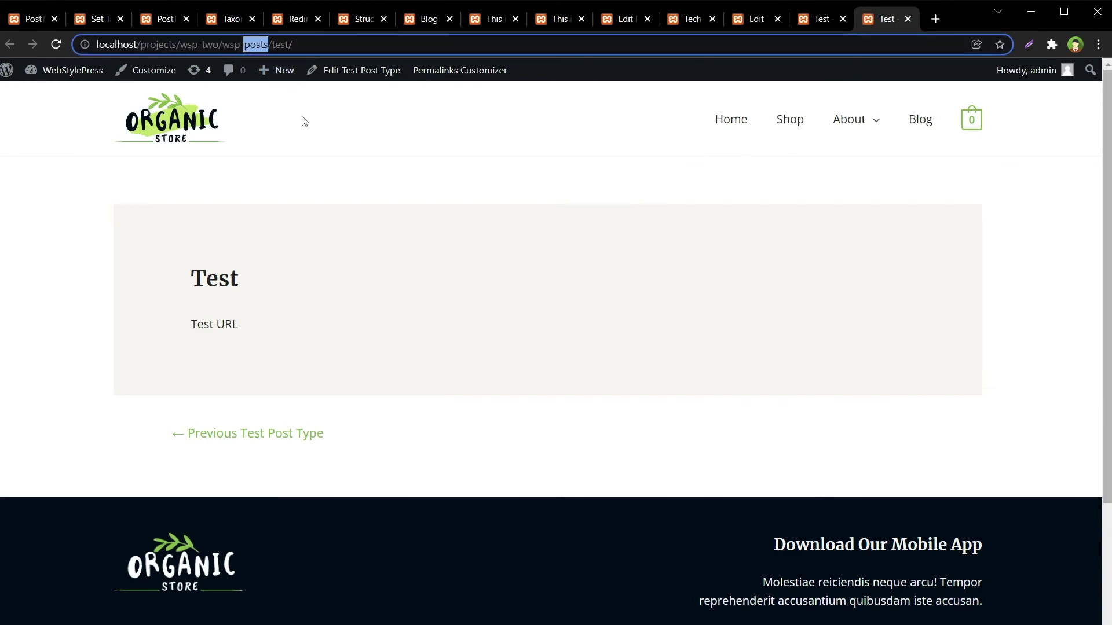
# Step: Review the saved structures on the PostTypes Permalinks Settings page and the Taxonomies Permalinks Settings page
pyautogui.click(357, 152)
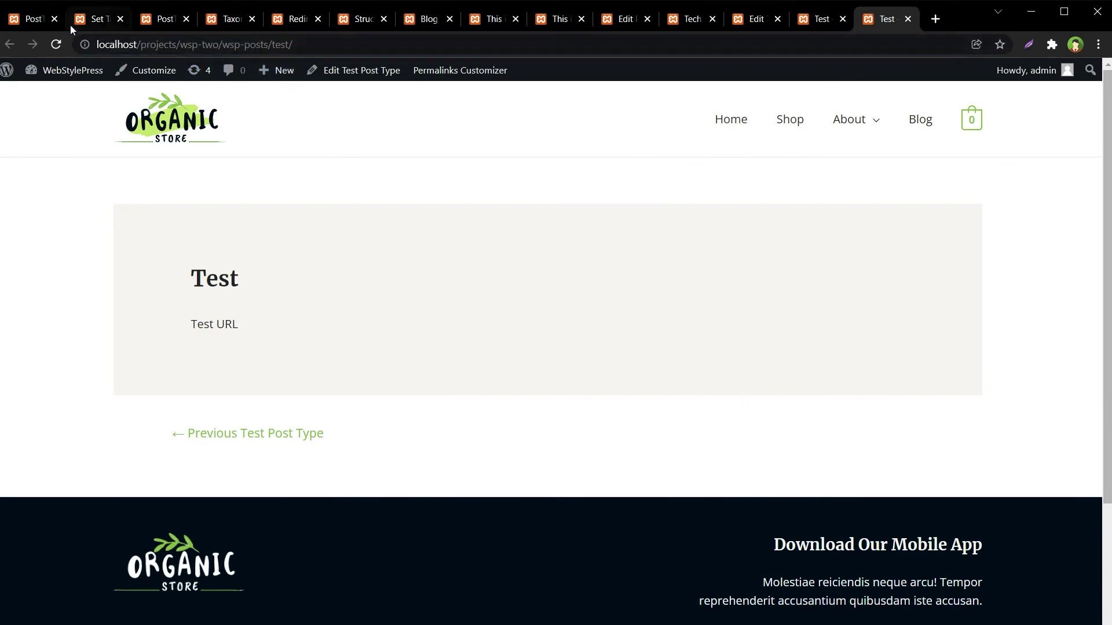
pyautogui.click(31, 18)
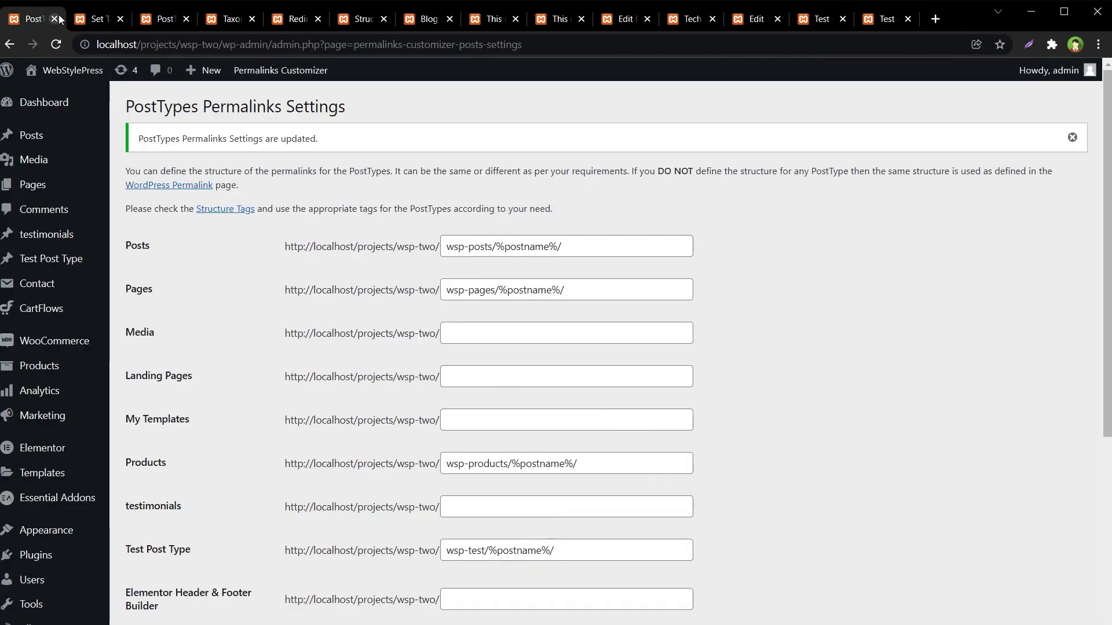
pyautogui.moveTo(133, 105); pyautogui.dragTo(346, 103)
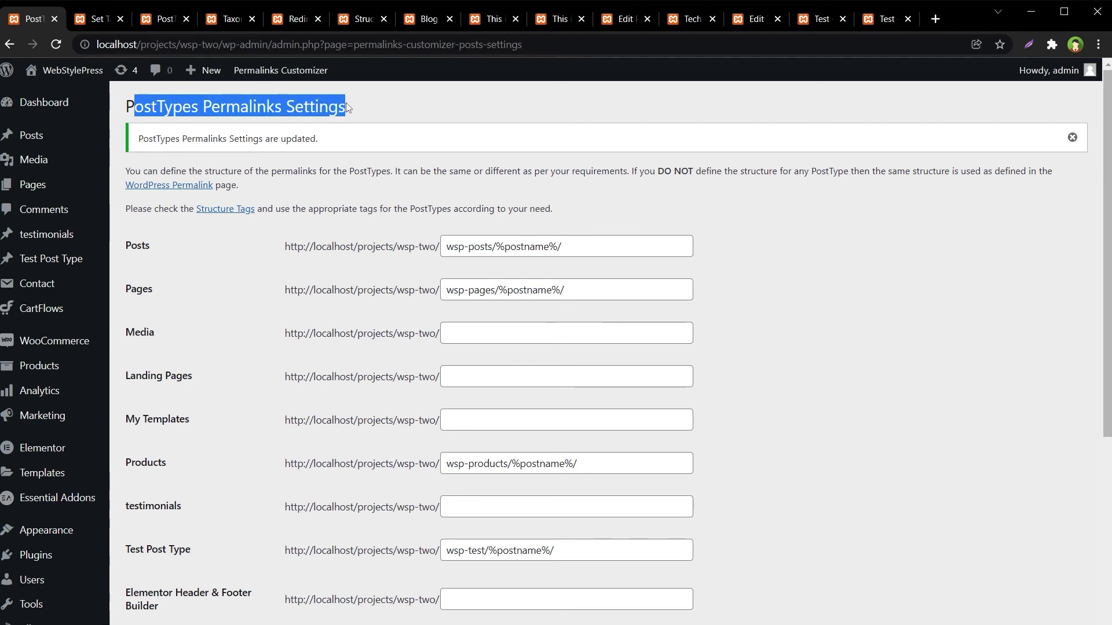
pyautogui.click(346, 102)
pyautogui.click(120, 22)
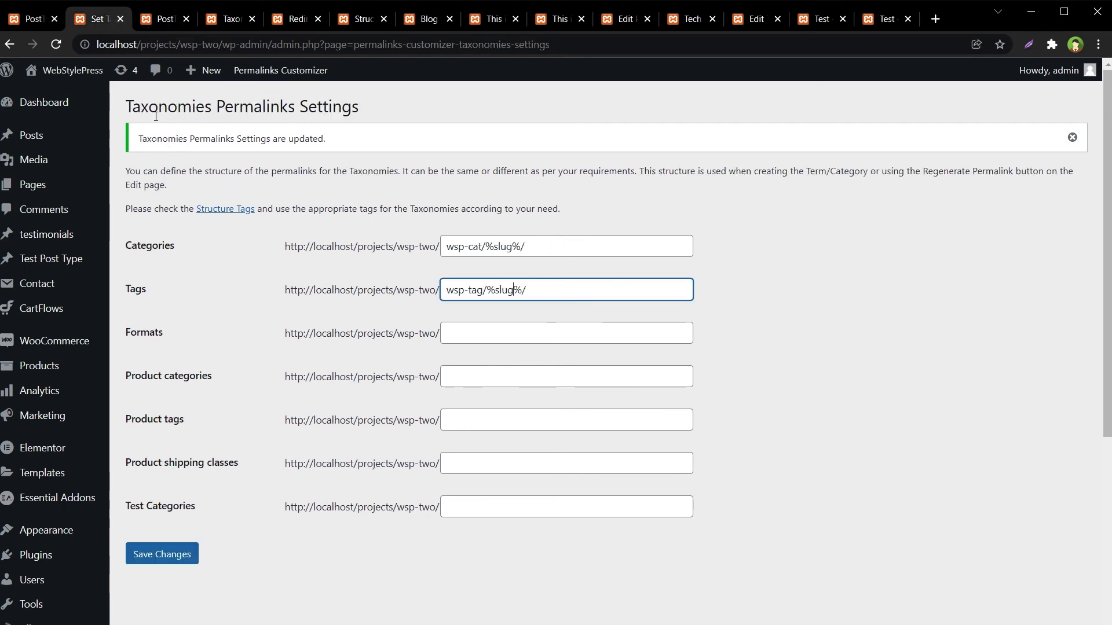
pyautogui.moveTo(133, 105); pyautogui.dragTo(447, 120)
pyautogui.click(447, 119)
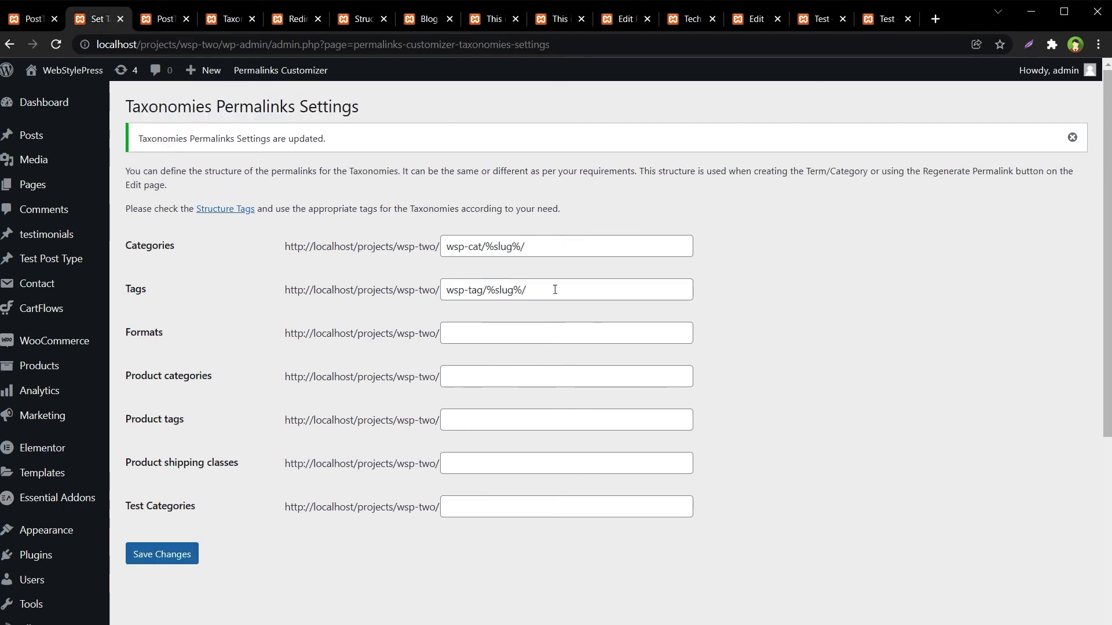
# Step: Go to the PostTypes Permalinks list and reload it to show the current customized permalinks
pyautogui.click(157, 27)
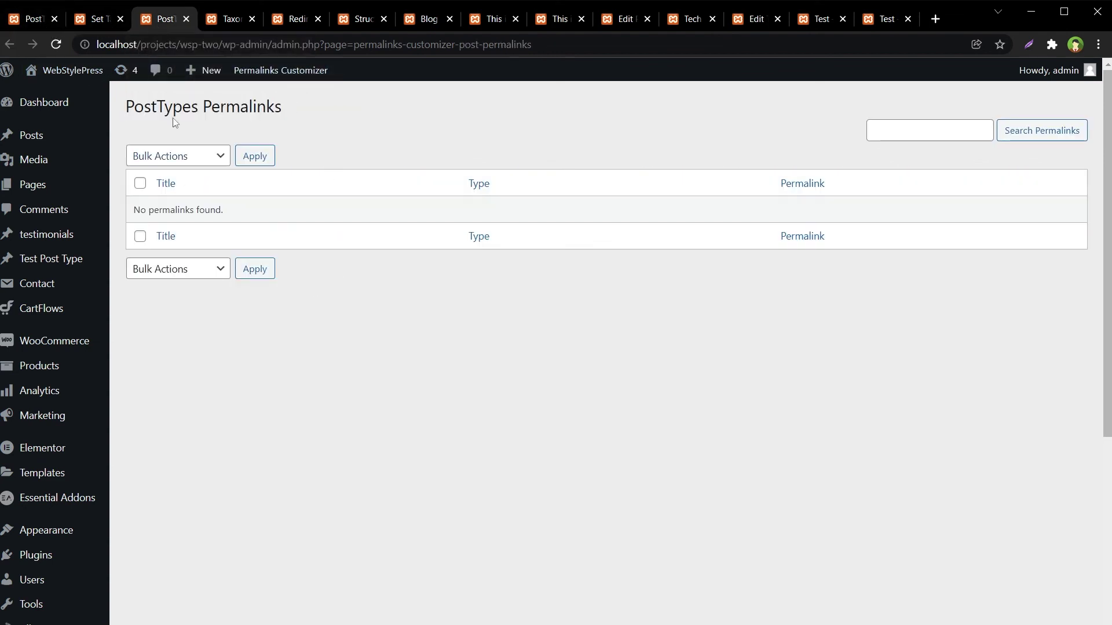
pyautogui.moveTo(135, 103); pyautogui.dragTo(316, 107)
pyautogui.click(354, 111)
pyautogui.press('F5')
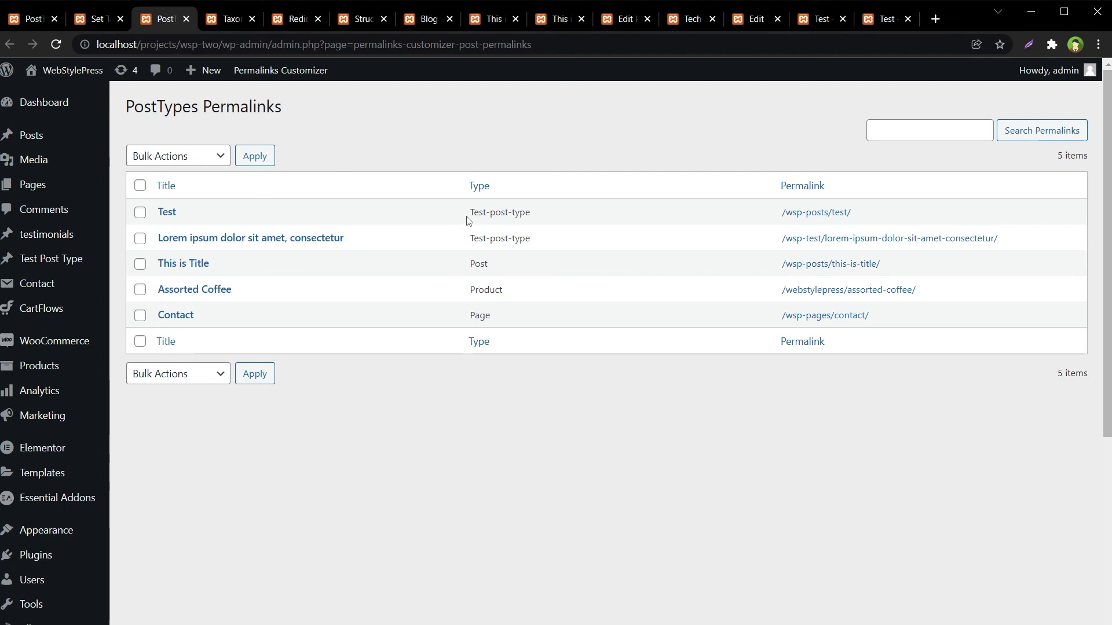
# Step: Examine the type of each entry in the PostTypes Permalinks list, covering the test post type, post, product and page rows
pyautogui.moveTo(466, 220)
pyautogui.mouseDown()
pyautogui.moveTo(521, 218)
pyautogui.moveTo(541, 245)
pyautogui.moveTo(461, 211)
pyautogui.mouseUp()
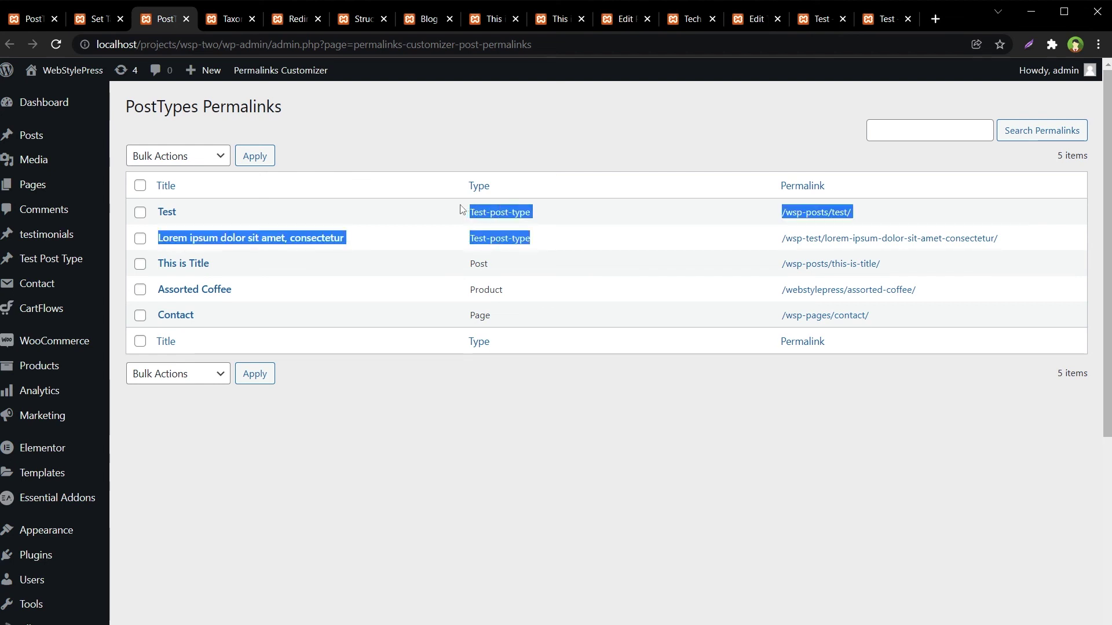
pyautogui.click(514, 278)
pyautogui.doubleClick(478, 265)
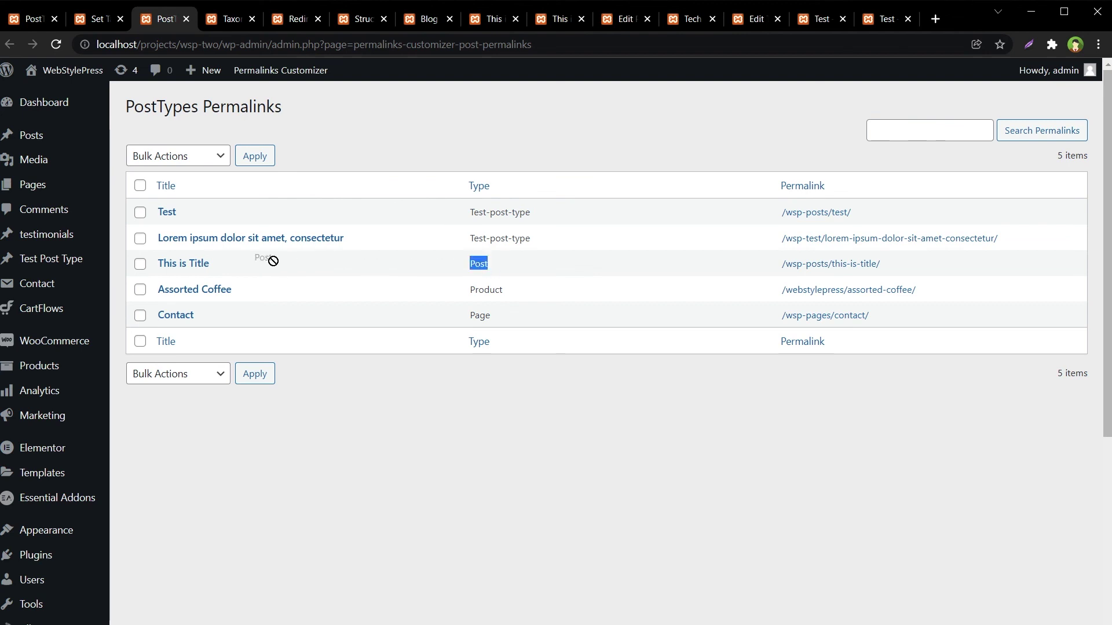
pyautogui.doubleClick(476, 289)
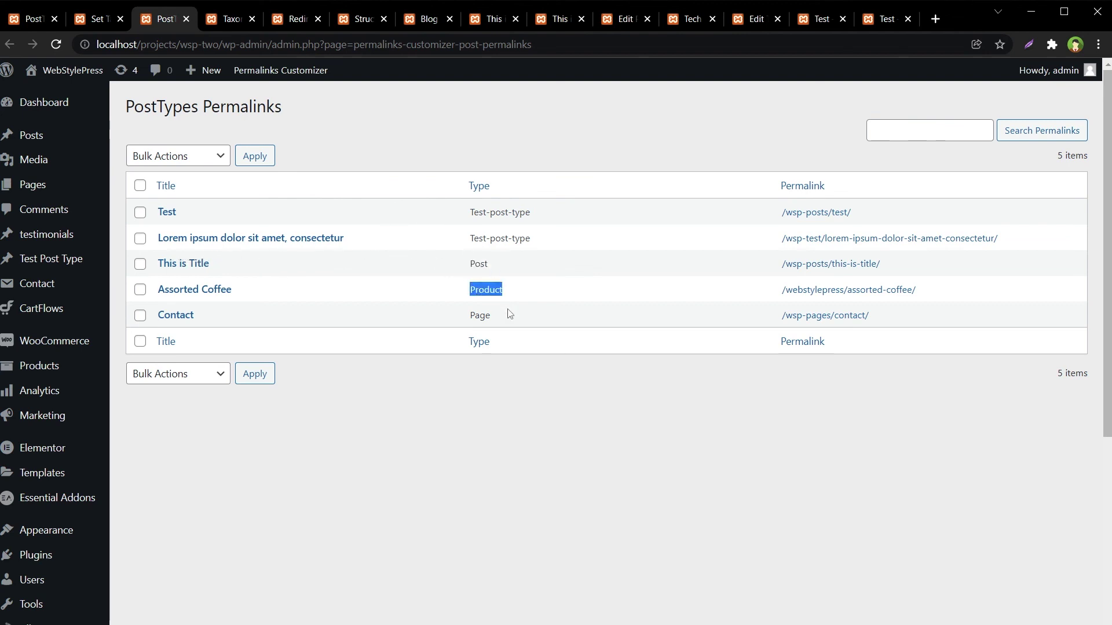
pyautogui.moveTo(510, 316); pyautogui.dragTo(161, 313)
pyautogui.click(637, 317)
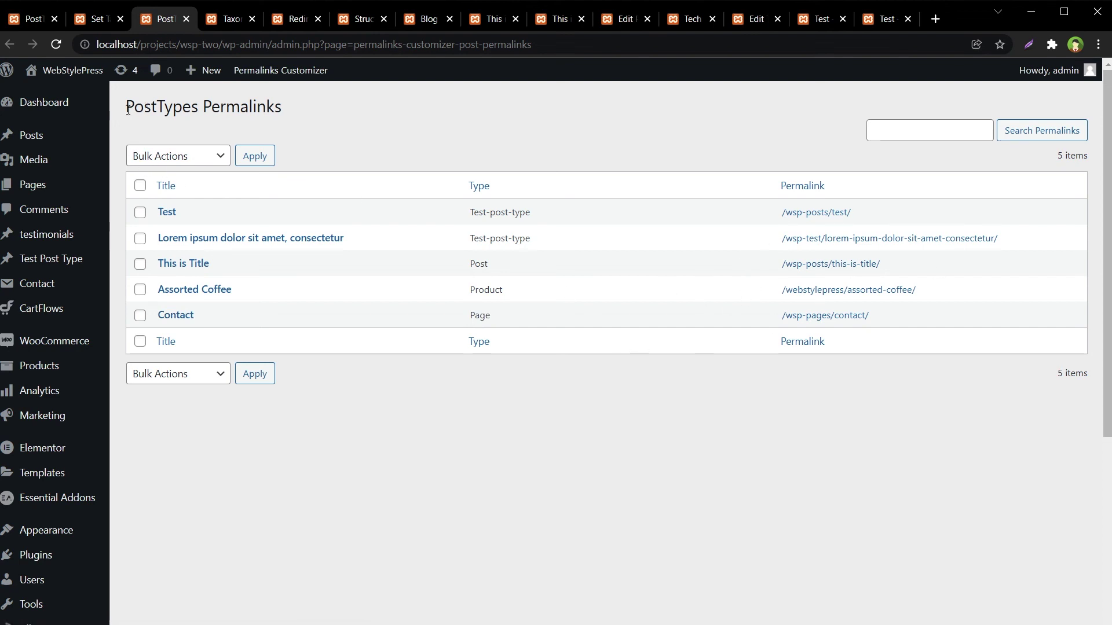
pyautogui.moveTo(125, 107); pyautogui.dragTo(315, 119)
pyautogui.click(366, 148)
# Step: Reload the Taxonomy Permalinks list and the Redirects list to check their current entries
pyautogui.click(234, 19)
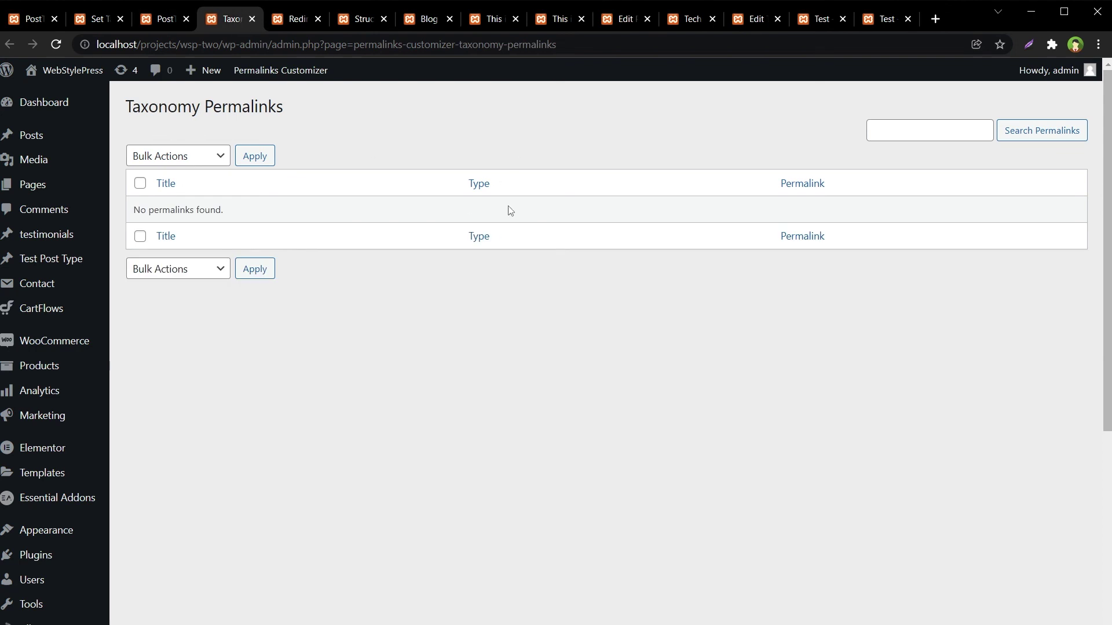
pyautogui.press('F5')
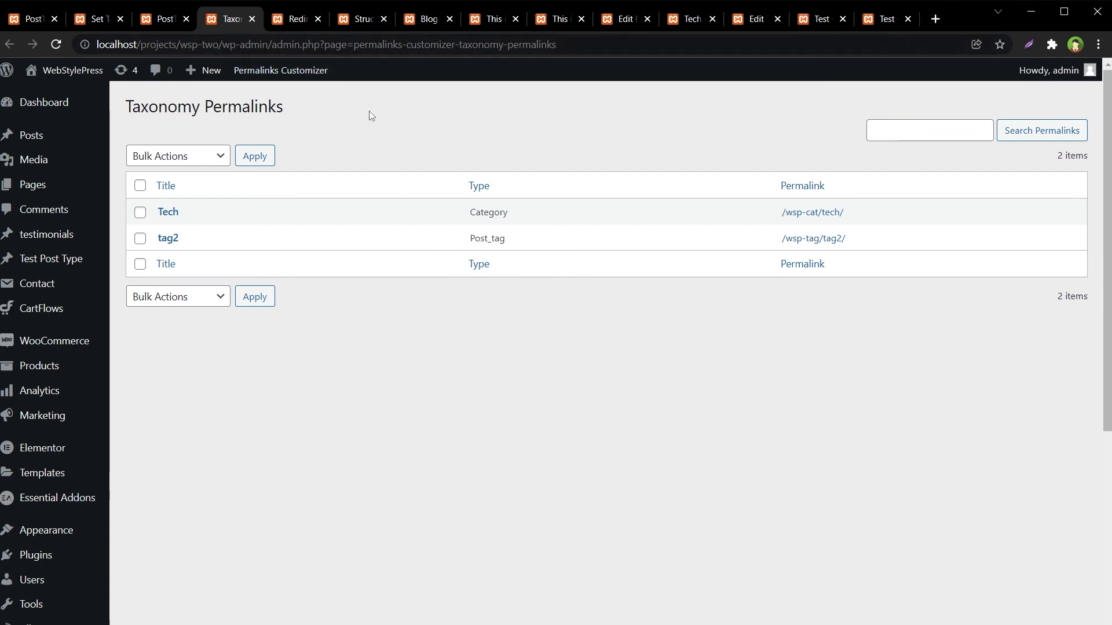
pyautogui.click(294, 22)
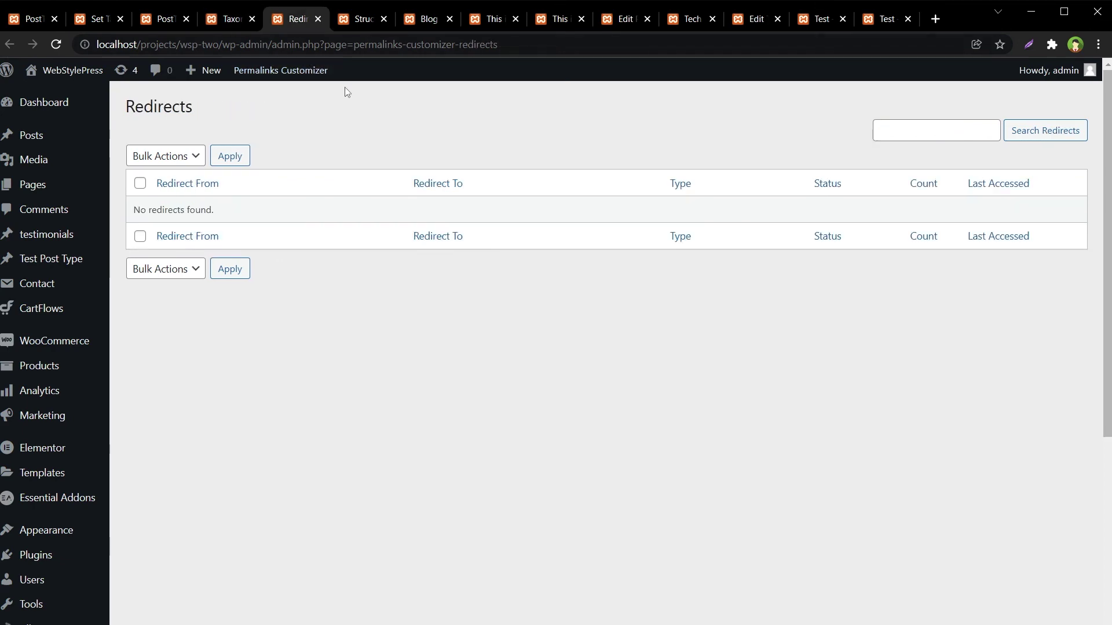
pyautogui.press('F5')
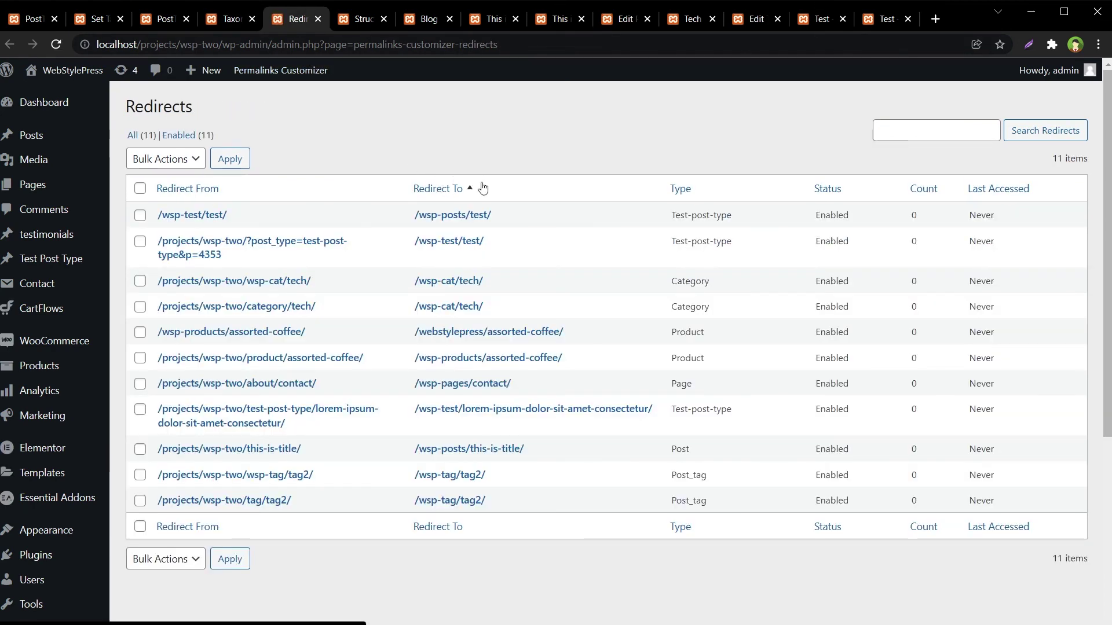